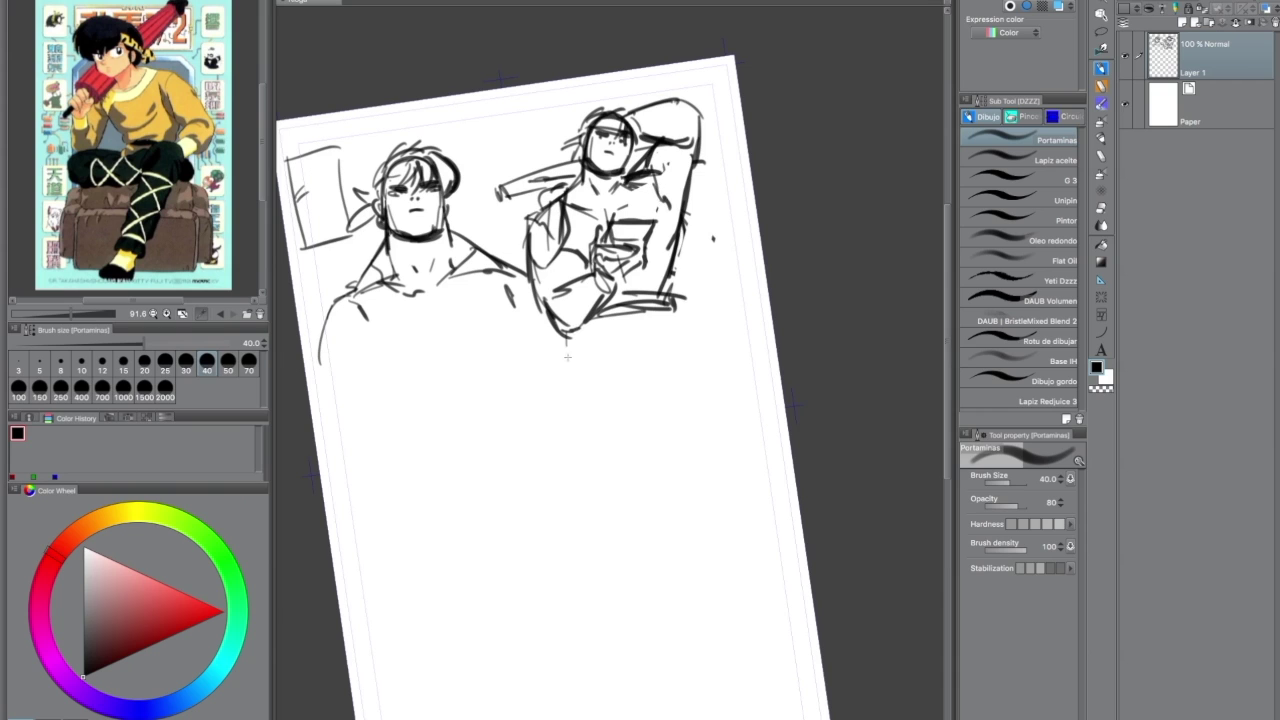
Refine the raised-arm figure's torso sketch with backpack straps and a rolled umbrella behind the shoulder, switching to the standing character reference.
left_click_drag(626, 174, 676, 230)
left_click(221, 313)
left_click_drag(490, 212, 540, 184)
left_click_drag(698, 145, 664, 282)
left_click_drag(562, 212, 636, 192)
Sketch the outer lines of both legs below the raised-arm figure's waist.
left_click_drag(684, 316, 704, 420)
left_click_drag(566, 370, 592, 458)
left_click_drag(694, 348, 706, 410)
left_click_drag(570, 334, 594, 447)
Delete the separate bust sketch beside the raised-arm figure and clear the selection.
left_click_drag(290, 135, 300, 380)
key("Delete")
key("ctrl+d")
key("ctrl+0")
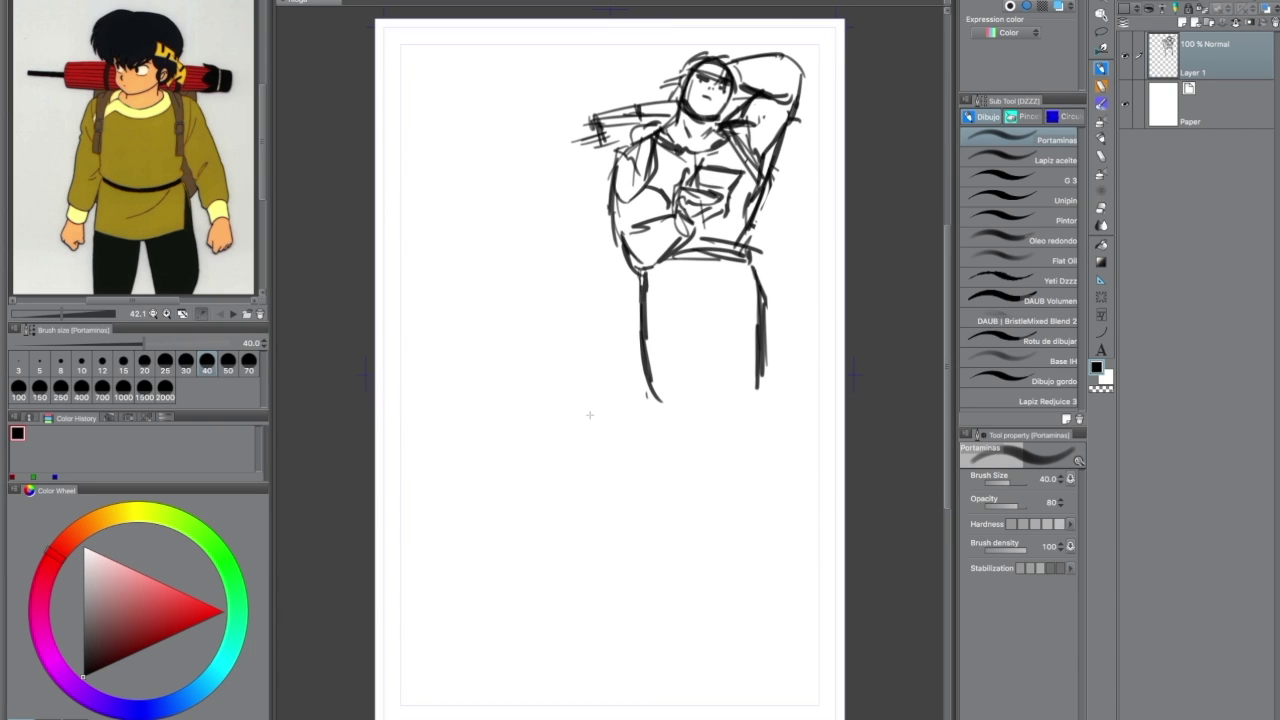
Transform the remaining figure sketch so it sits centred across the page.
key("ctrl+t")
key("ctrl+minus")
mouse_move(749, 506)
left_mouse_down()
mouse_move(705, 470)
mouse_move(670, 505)
left_mouse_up()
key("Return")
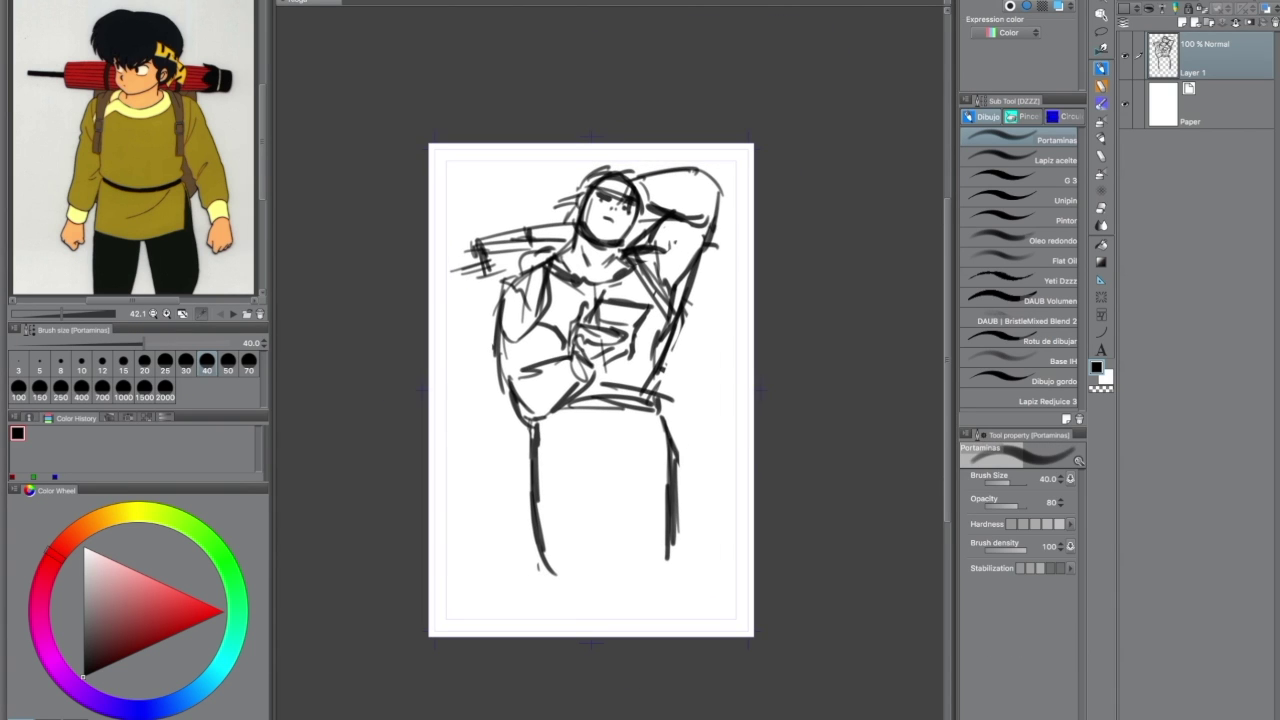
Sketch a round piglet head with angry eyes, a snout and a knotted bandana over the figure's lower legs.
key("Tab")
key("Tab")
mouse_move(540, 487)
left_mouse_down()
mouse_move(558, 592)
mouse_move(445, 488)
mouse_move(531, 491)
left_mouse_up()
mouse_move(510, 425)
left_mouse_down()
mouse_move(578, 500)
mouse_move(500, 556)
left_mouse_up()
left_click_drag(548, 558, 581, 536)
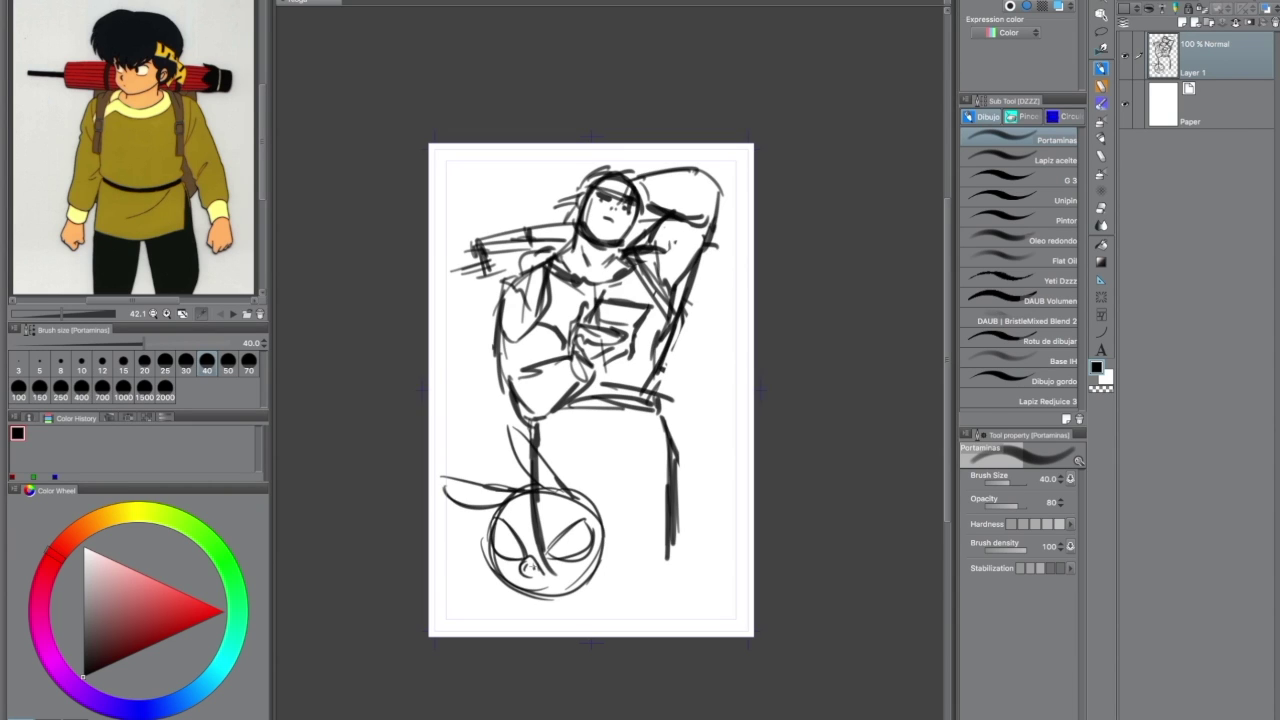
left_click_drag(500, 548, 518, 560)
left_click_drag(570, 538, 579, 545)
Add the piglet's body, short legs, ears and curly tail around the head sketch.
mouse_move(574, 492)
left_mouse_down()
mouse_move(606, 462)
mouse_move(580, 488)
mouse_move(610, 564)
left_mouse_up()
left_click_drag(518, 592, 506, 616)
left_click_drag(518, 612, 550, 596)
mouse_move(614, 558)
left_mouse_down()
mouse_move(548, 604)
mouse_move(608, 614)
left_mouse_up()
left_click_drag(604, 478, 584, 496)
left_click_drag(498, 464, 520, 488)
mouse_move(546, 462)
left_mouse_down()
mouse_move(568, 480)
mouse_move(614, 584)
left_mouse_up()
mouse_move(620, 490)
left_mouse_down()
mouse_move(624, 576)
mouse_move(647, 593)
mouse_move(640, 470)
left_mouse_up()
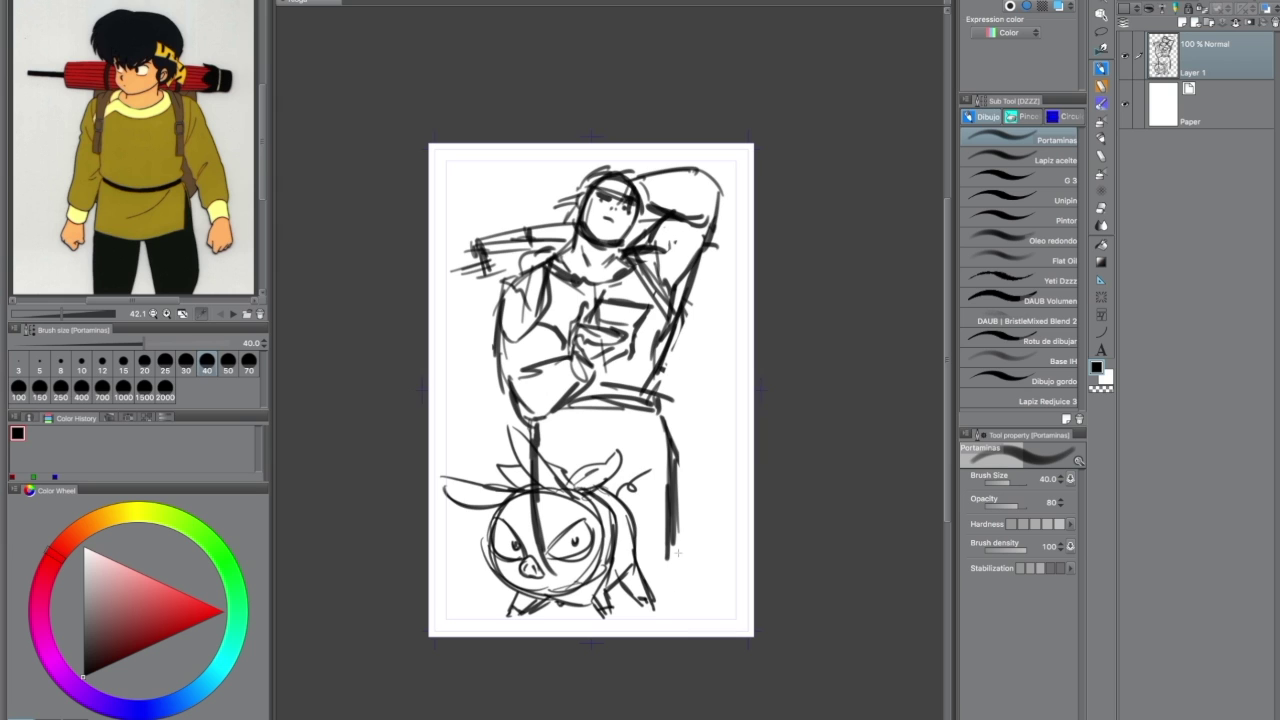
Cut the lassoed piglet sketch onto its own layer and shift it toward the page's centre.
key("m")
mouse_move(430, 430)
left_mouse_down()
mouse_move(470, 455)
mouse_move(430, 432)
left_mouse_up()
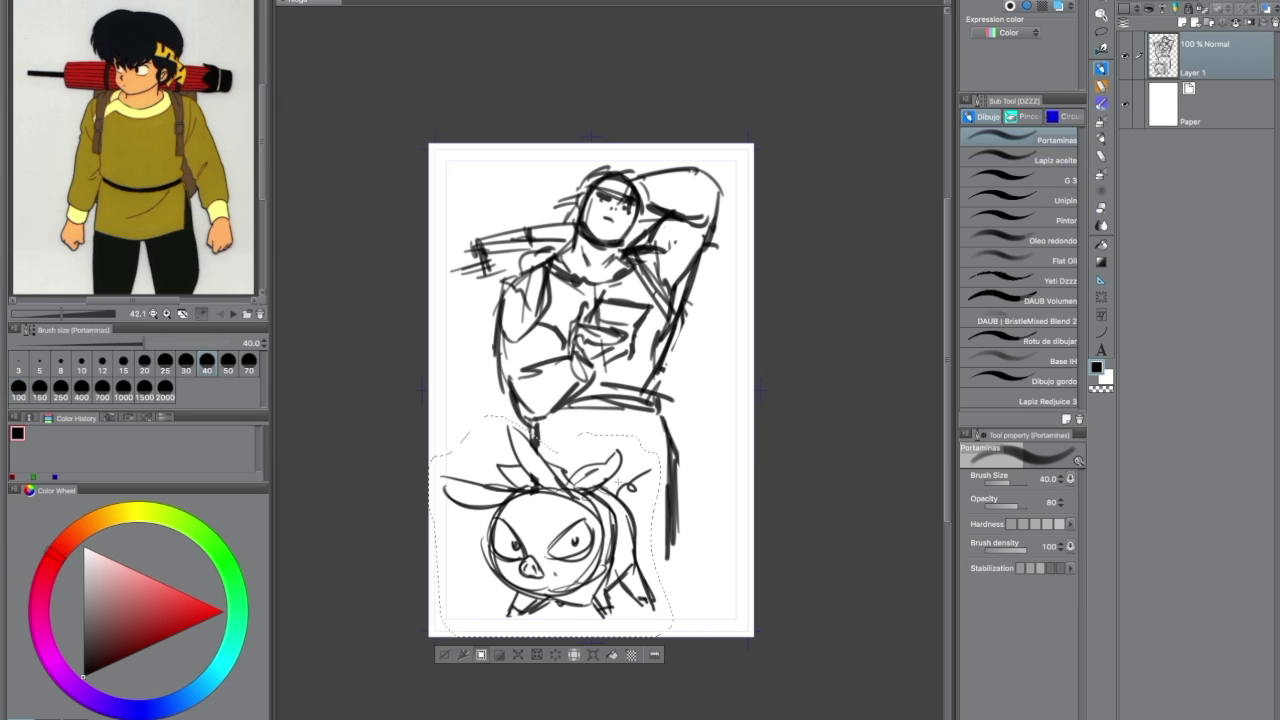
key("ctrl+x")
key("ctrl+v")
left_click_drag(612, 546, 636, 558)
Scale the figure sketch on Layer 1 down slightly above the piglet.
left_click(1205, 100)
key("ctrl+t")
left_click_drag(660, 455, 654, 433)
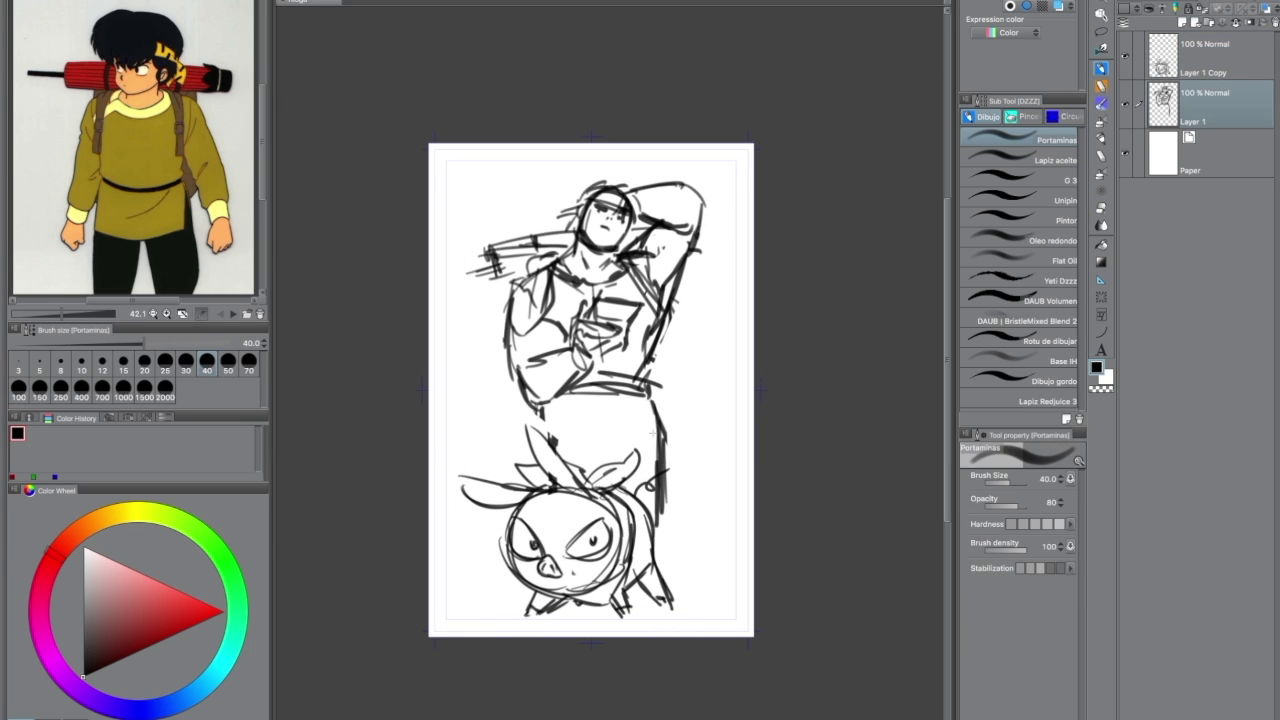
Tint Layer 1 blue at 62% opacity, hide the piglet, and add a new layer for inking with the Lapiz aceite brush.
left_click(1010, 6)
scroll(655, 433, "up", 3)
key("ctrl+shift+n")
left_click(1050, 160)
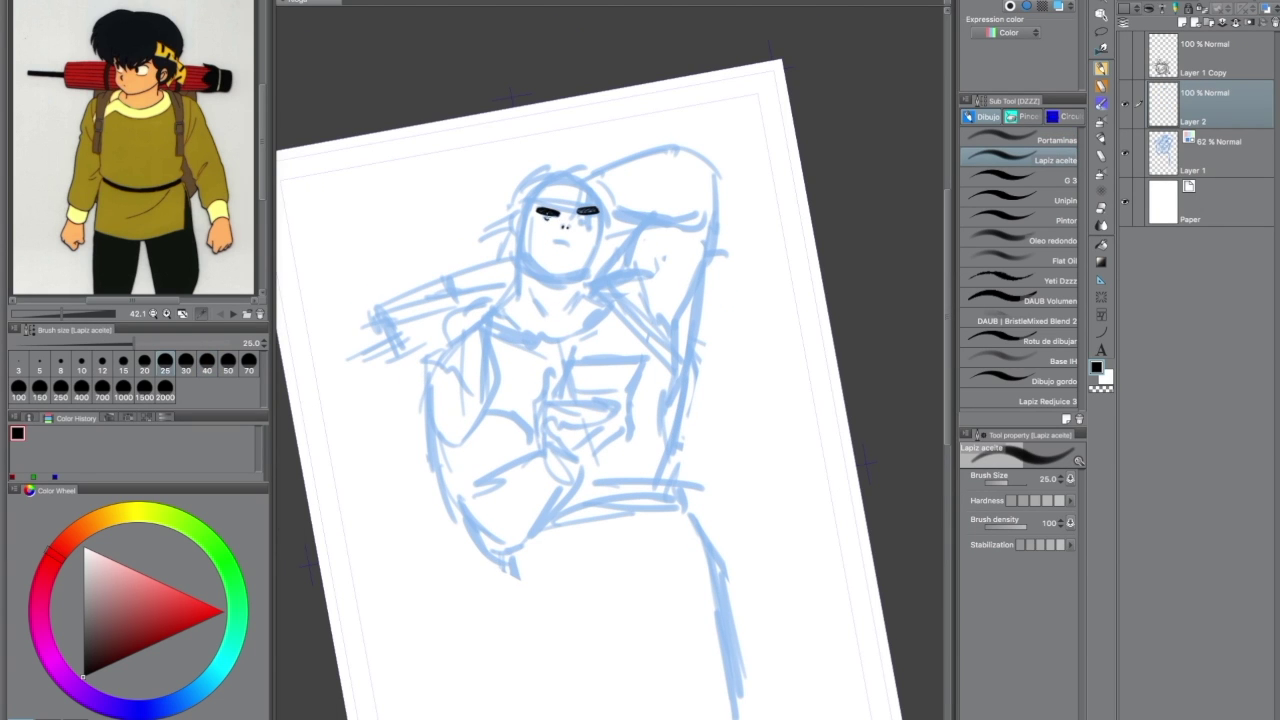
Ink the figure's facial features, jawline, ears and headband over the blue sketch.
left_click_drag(554, 242, 574, 244)
scroll(744, 456, "down", 1)
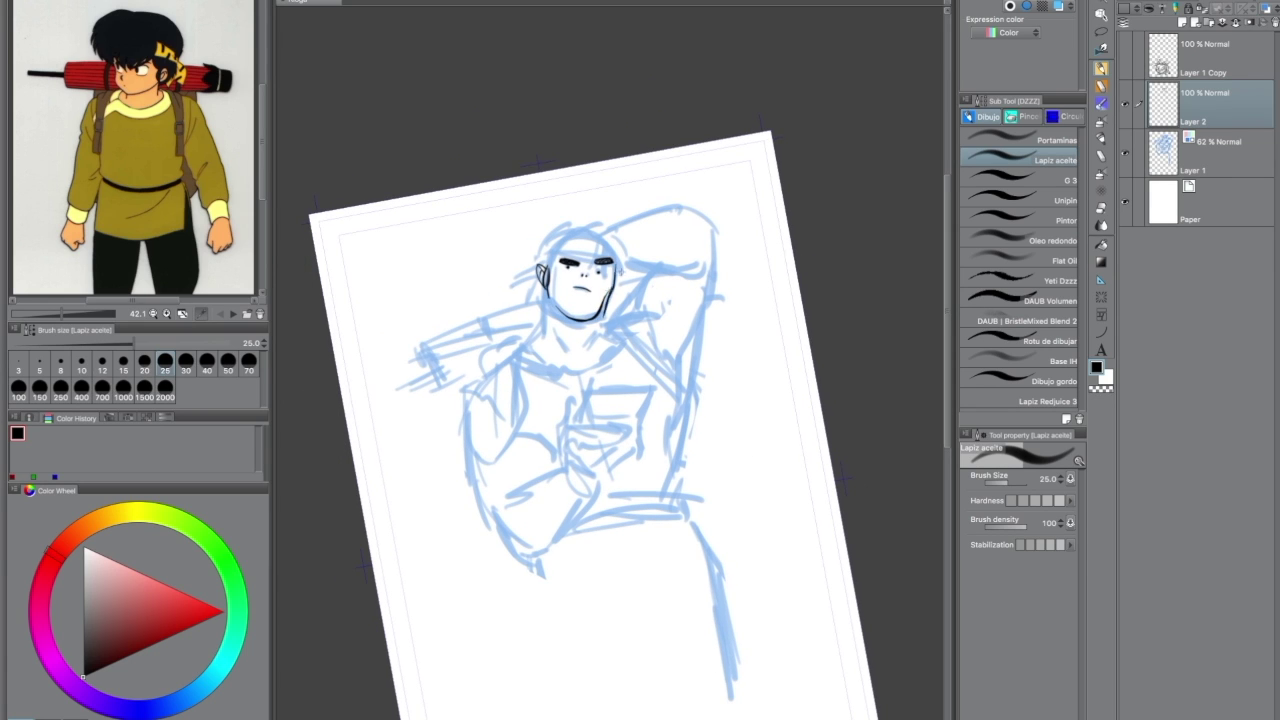
left_click_drag(540, 309, 595, 304)
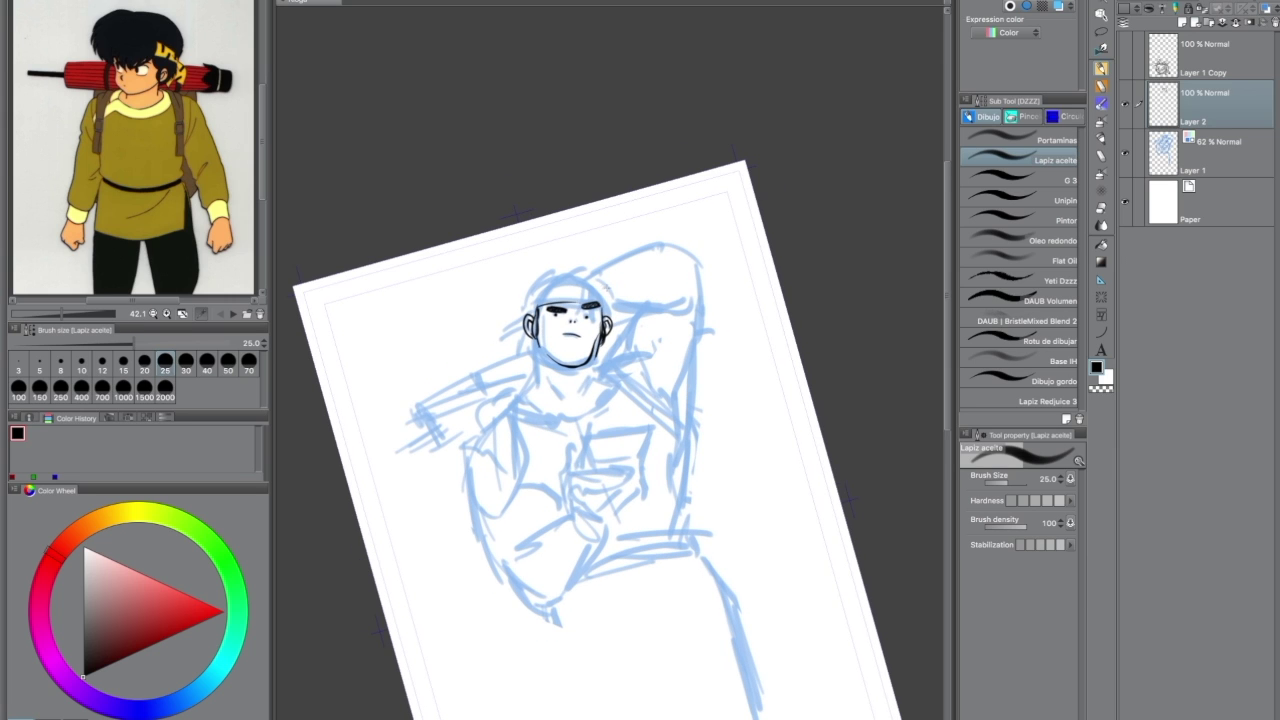
key("minus")
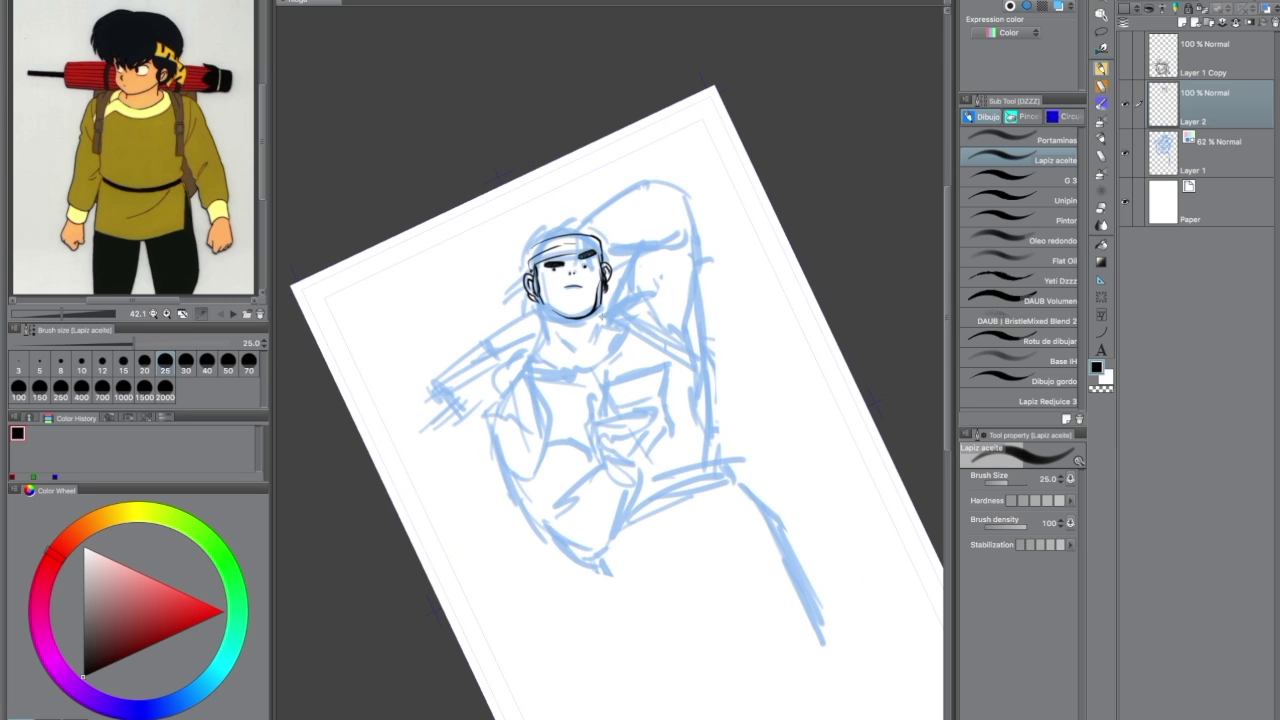
Ink the neck, the shirt's ragged collar and the headband's knot beside the ear.
key("asciicircum")
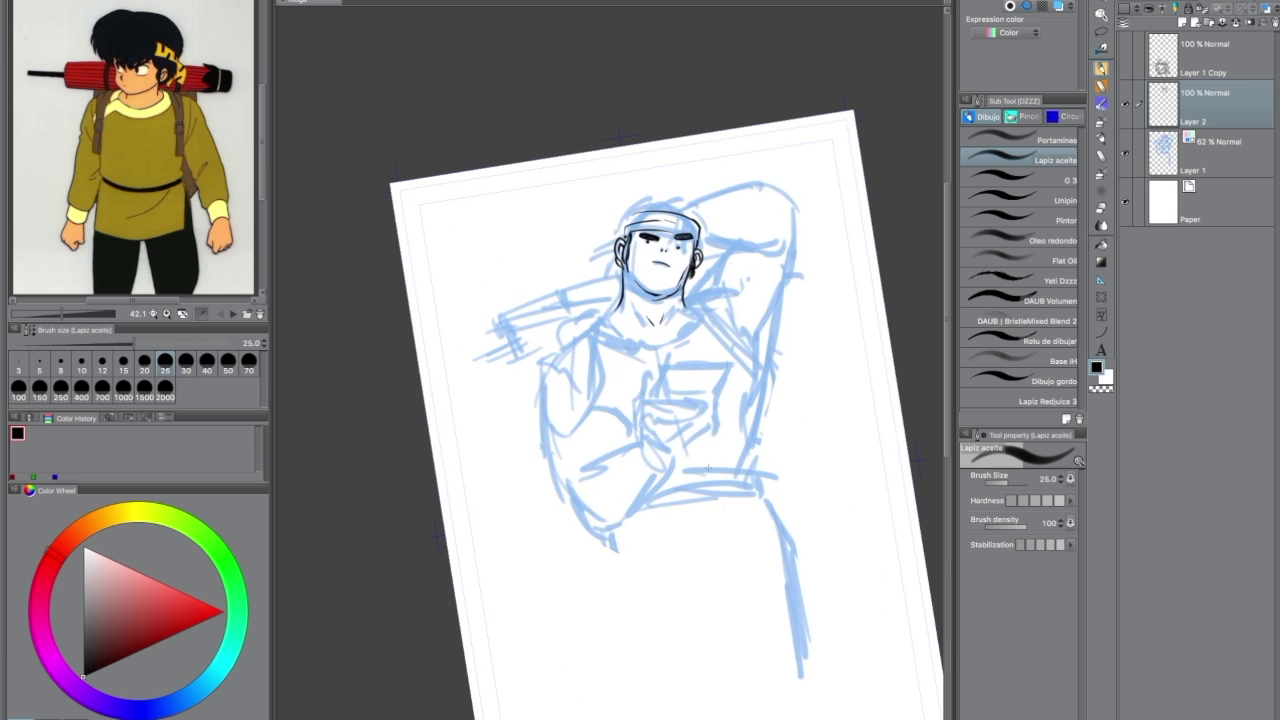
left_click_drag(616, 330, 690, 332)
left_click_drag(697, 313, 684, 335)
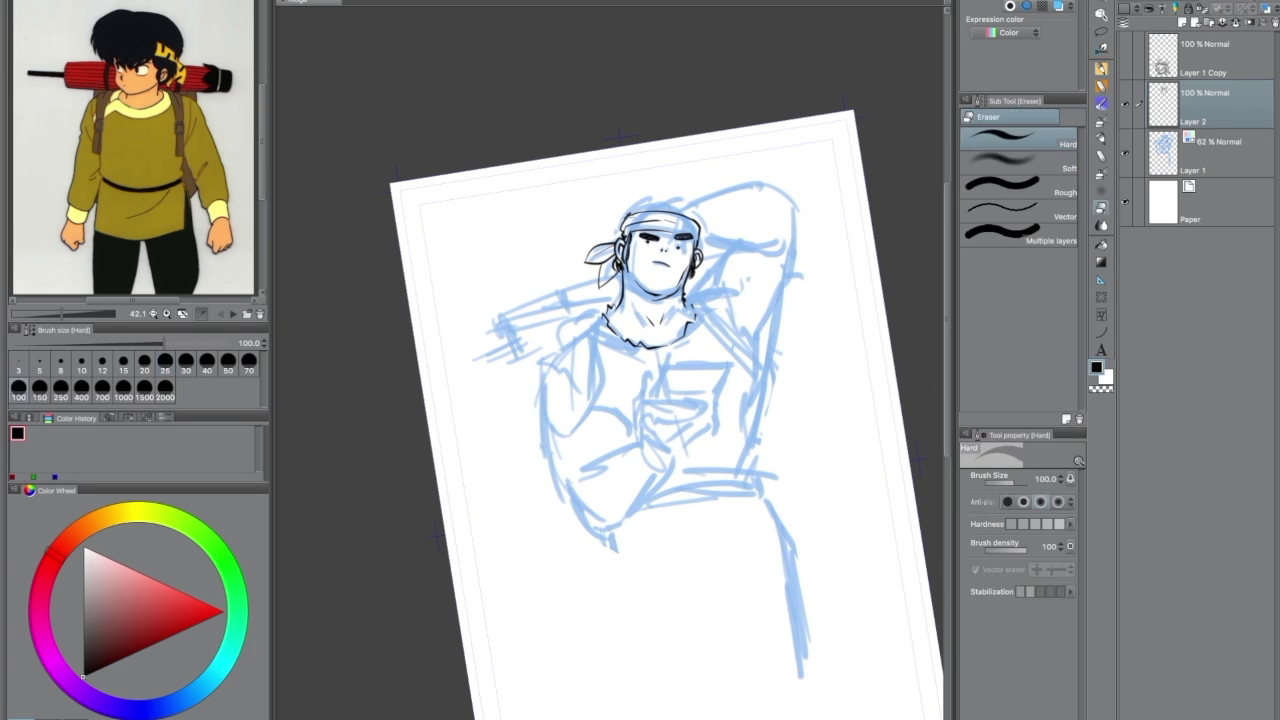
Ink the map's upper edge with the fingers gripping it, and the hair above the headband.
left_click_drag(730, 364, 651, 398)
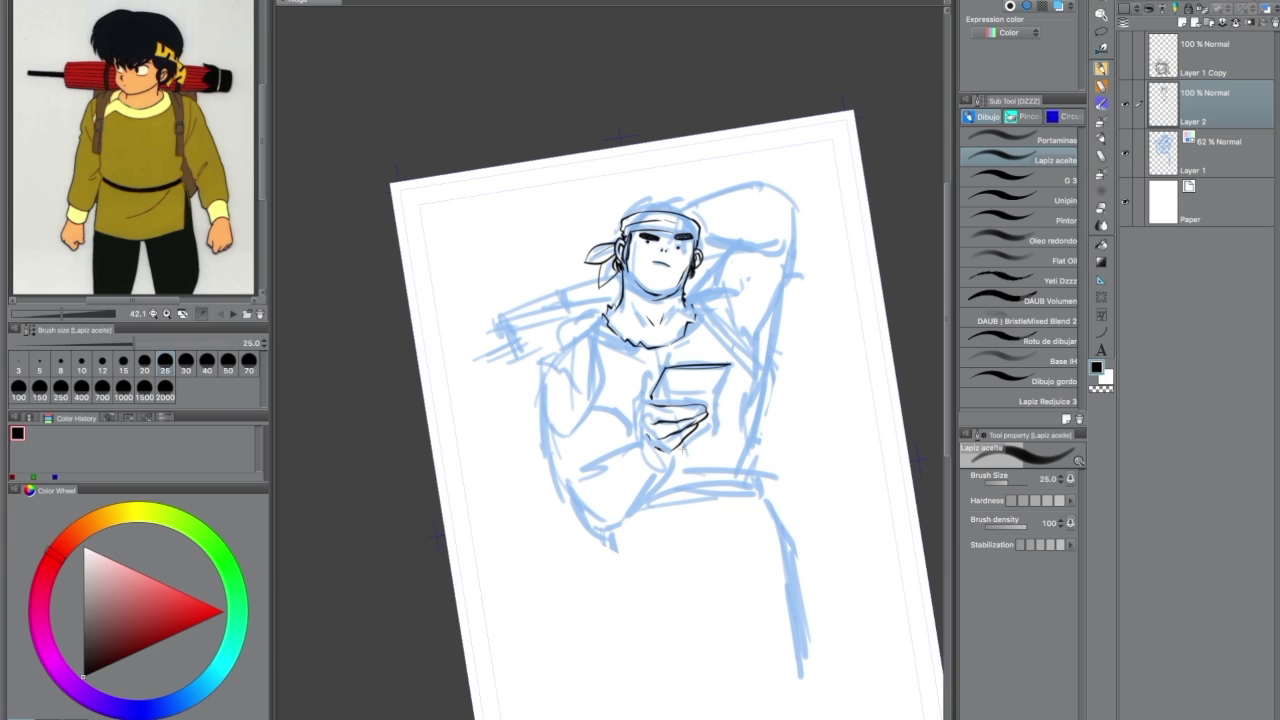
mouse_move(620, 224)
left_mouse_down()
mouse_move(662, 194)
mouse_move(712, 238)
mouse_move(714, 196)
left_mouse_up()
Ink the shoulder slope and the torn armhole on the umbrella side, undoing the stray arm stroke.
left_click_drag(552, 353, 605, 316)
left_click_drag(571, 361, 618, 406)
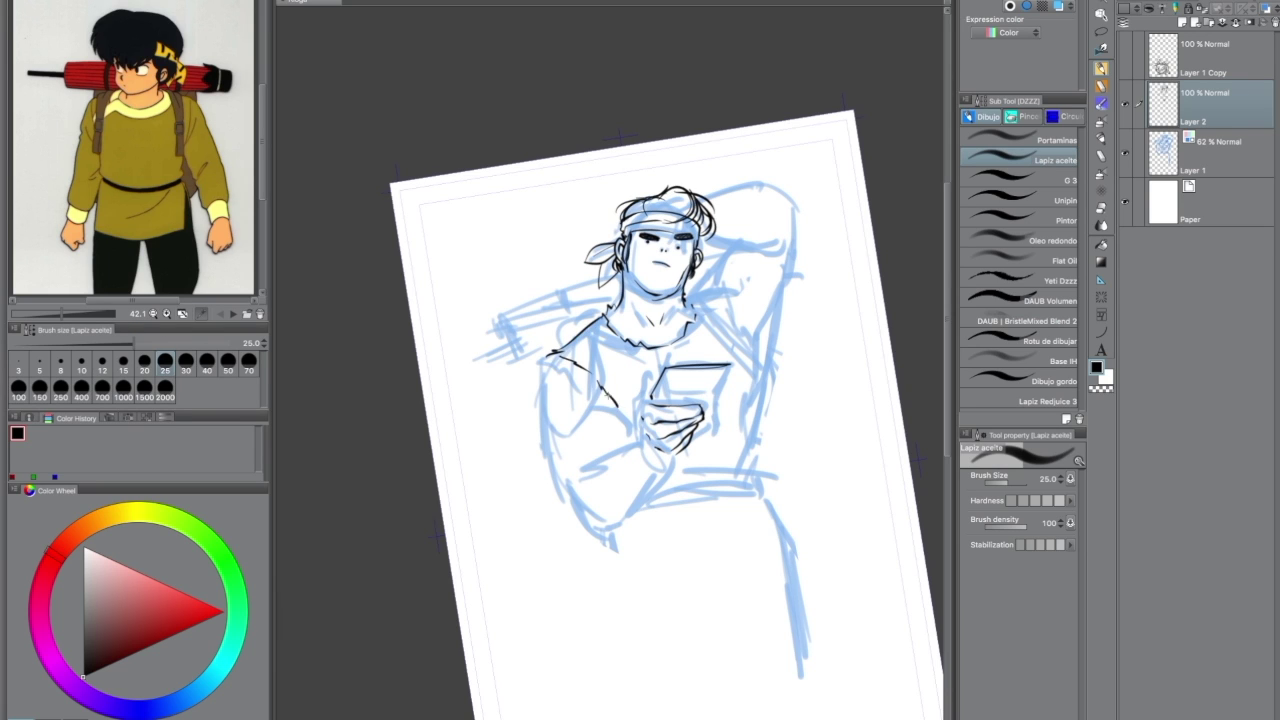
left_click_drag(541, 376, 535, 432)
key("ctrl+z")
Ink the folded map's remaining edges and finish the hand holding it.
mouse_move(733, 364)
left_mouse_down()
mouse_move(764, 410)
mouse_move(740, 460)
left_mouse_up()
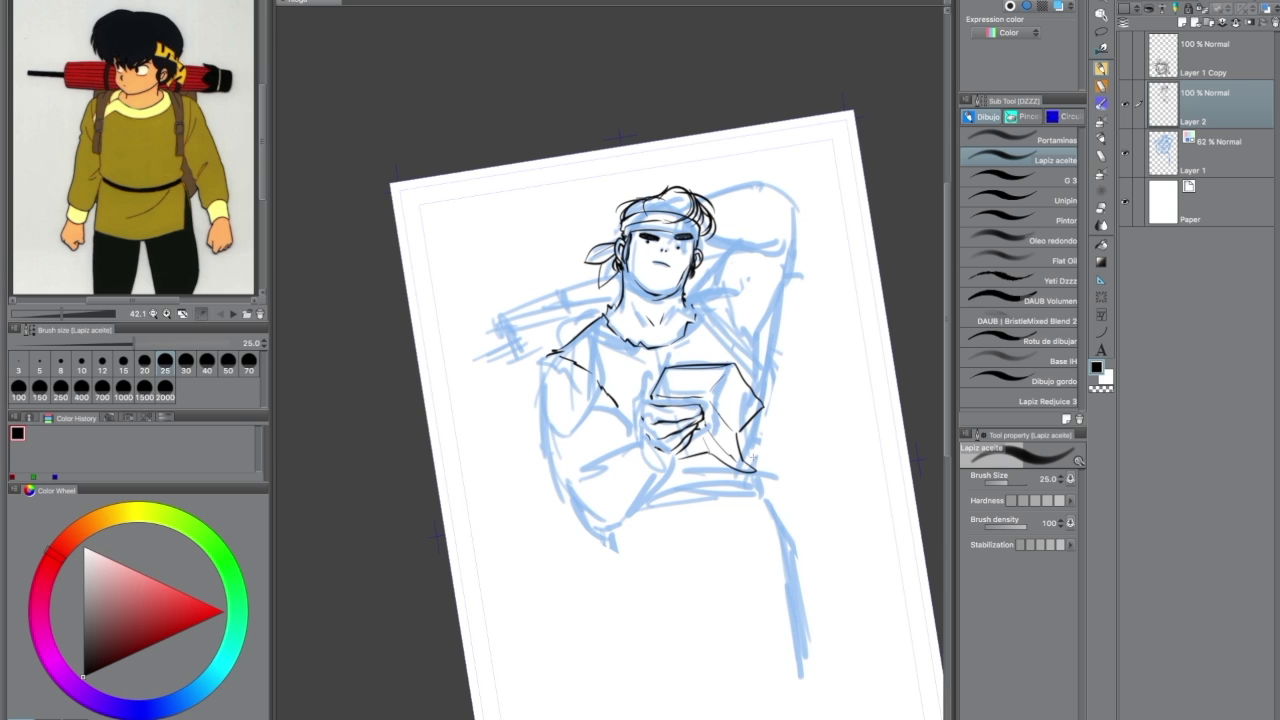
key("minus")
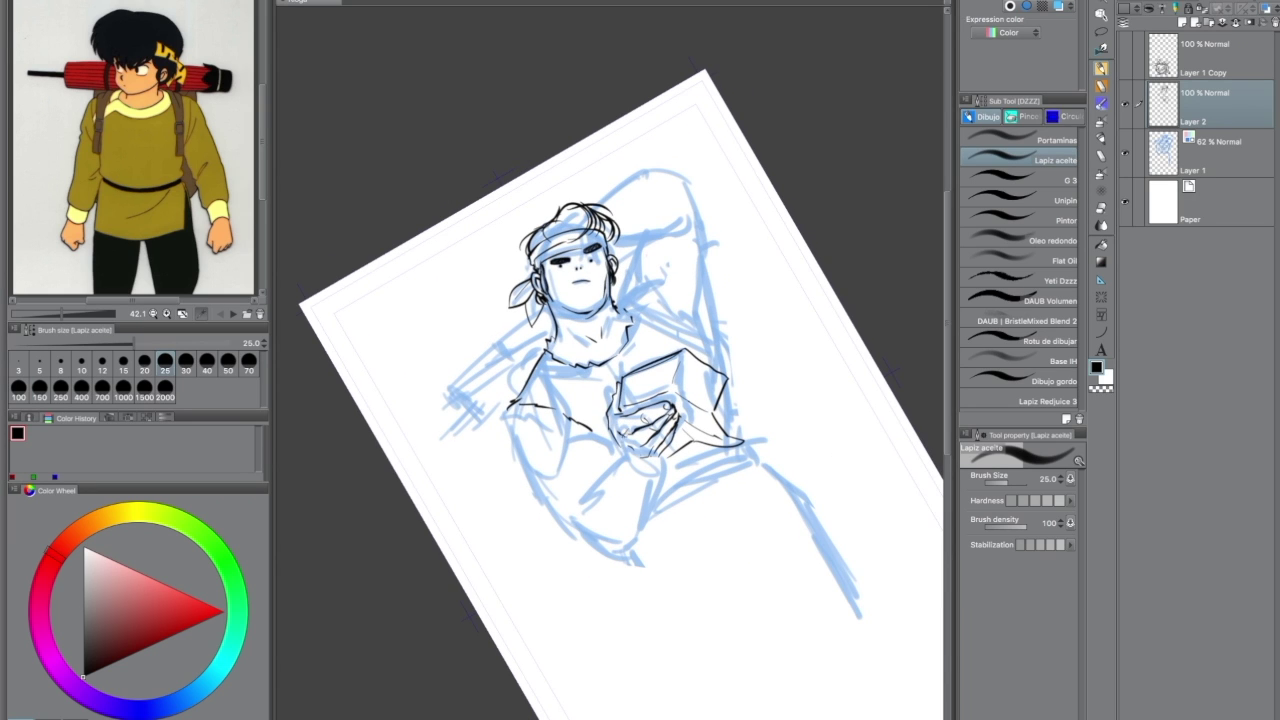
scroll(644, 461, "down", 3)
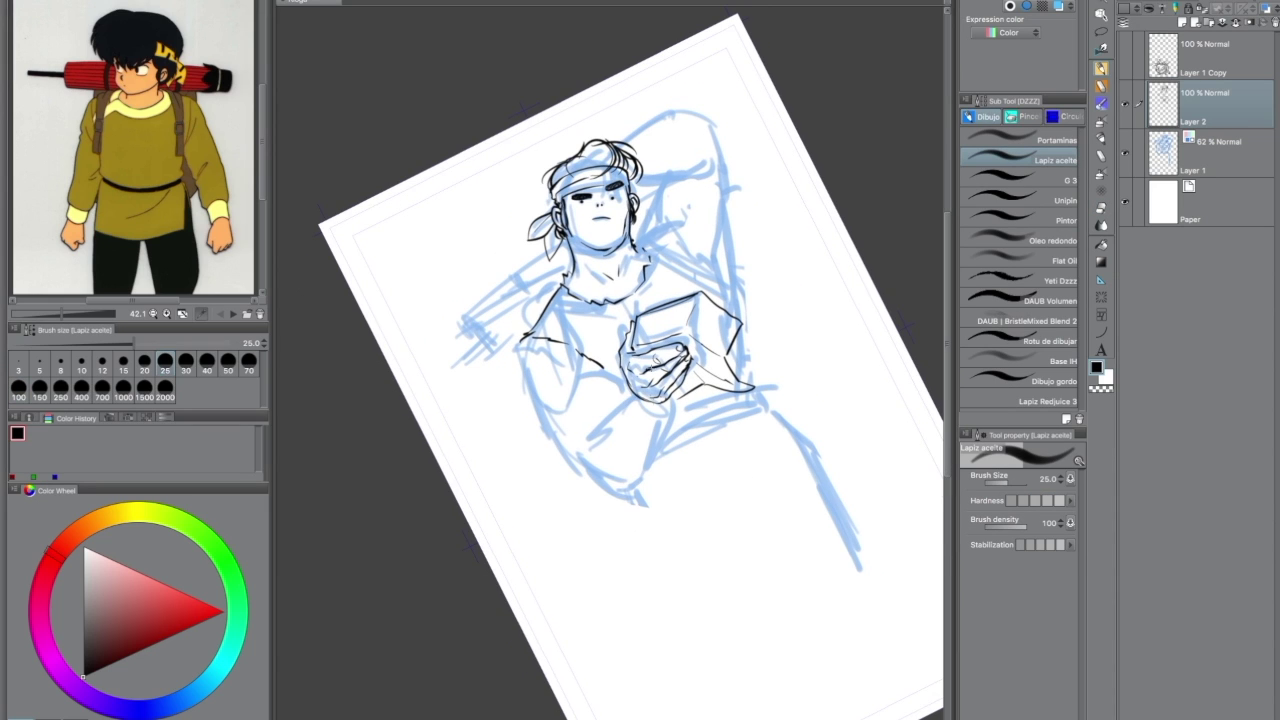
left_click_drag(662, 404, 620, 374)
Ink the muscular outline of the upper arm and forearm holding the map.
left_click_drag(545, 412, 630, 473)
left_click_drag(640, 400, 690, 375)
left_click_drag(572, 326, 560, 382)
left_click_drag(570, 298, 555, 376)
Ink the raised arm bent behind the head and the torn armhole beneath it.
left_click_drag(728, 206, 740, 264)
mouse_move(700, 130)
left_mouse_down()
mouse_move(822, 205)
mouse_move(640, 420)
mouse_move(698, 373)
left_mouse_up()
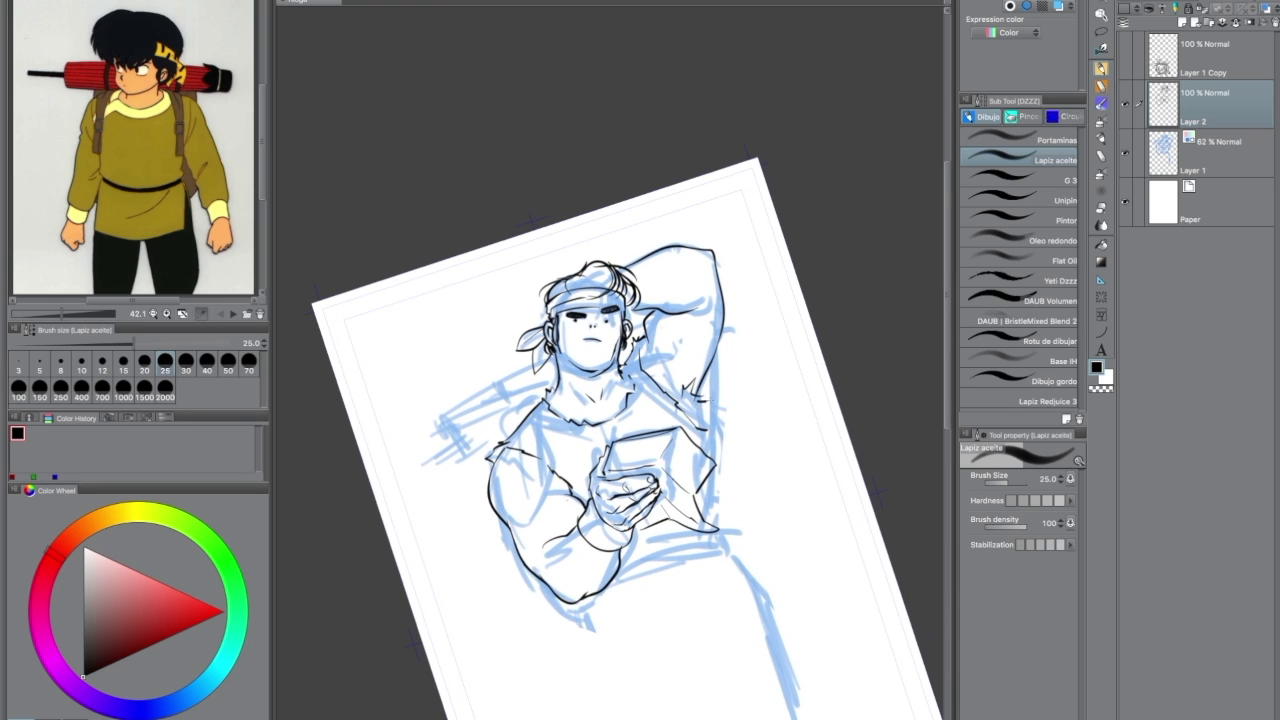
left_click_drag(708, 428, 637, 376)
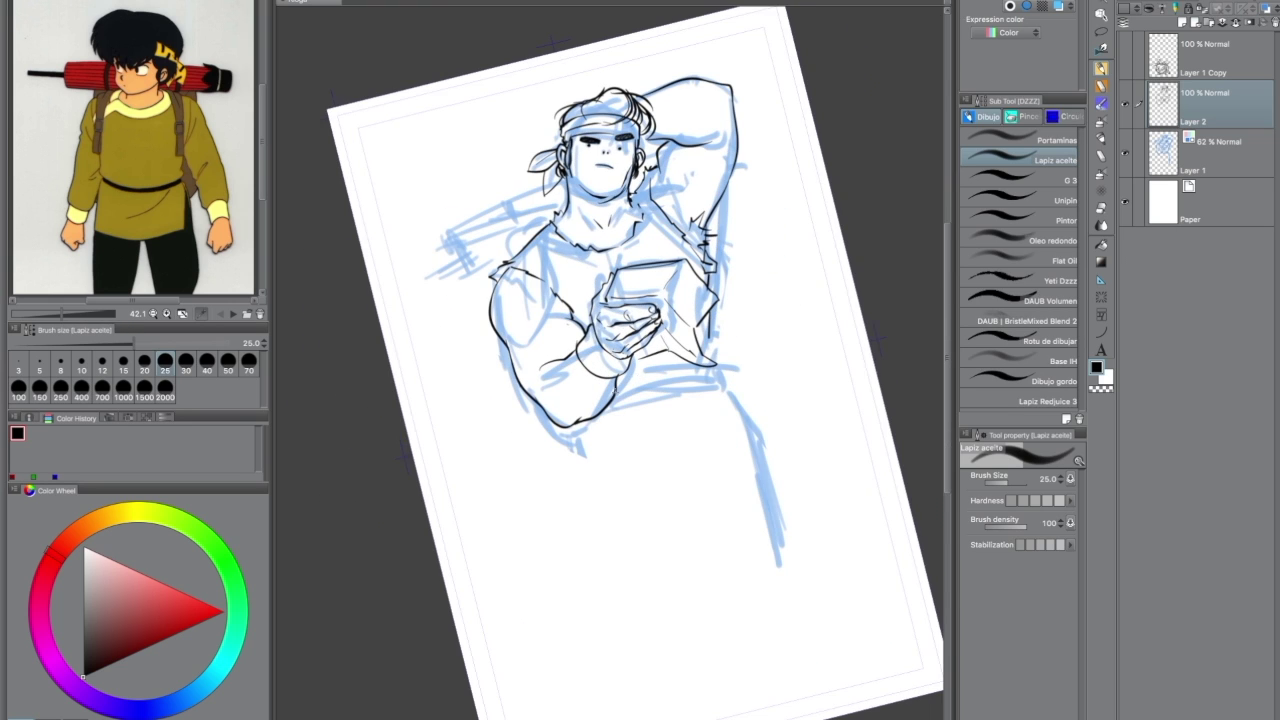
Ink the shirt's ragged hem and trouser outlines, plus the backpack strap over the chest.
mouse_move(574, 410)
left_mouse_down()
mouse_move(644, 436)
mouse_move(700, 410)
left_mouse_up()
mouse_move(730, 360)
left_mouse_down()
mouse_move(680, 380)
mouse_move(663, 480)
left_mouse_up()
mouse_move(806, 378)
left_mouse_down()
mouse_move(815, 500)
mouse_move(810, 372)
left_mouse_up()
left_click_drag(603, 356, 612, 420)
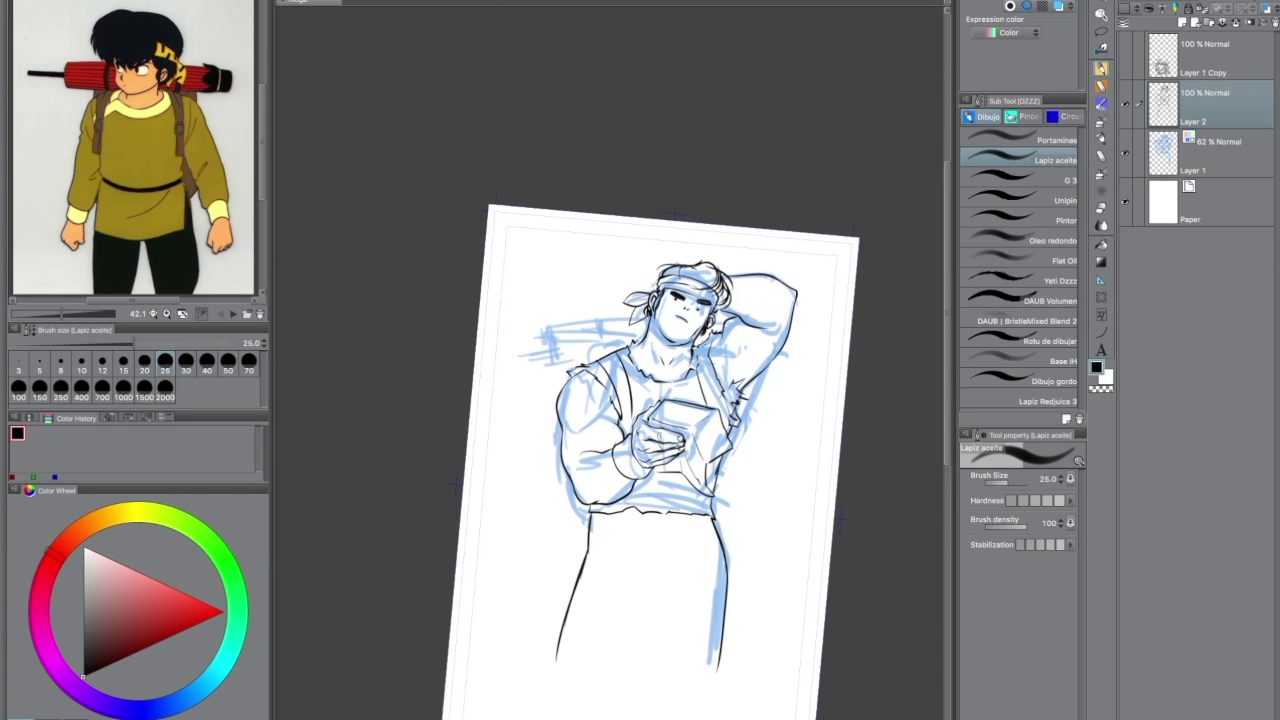
scroll(654, 425, "up", 2)
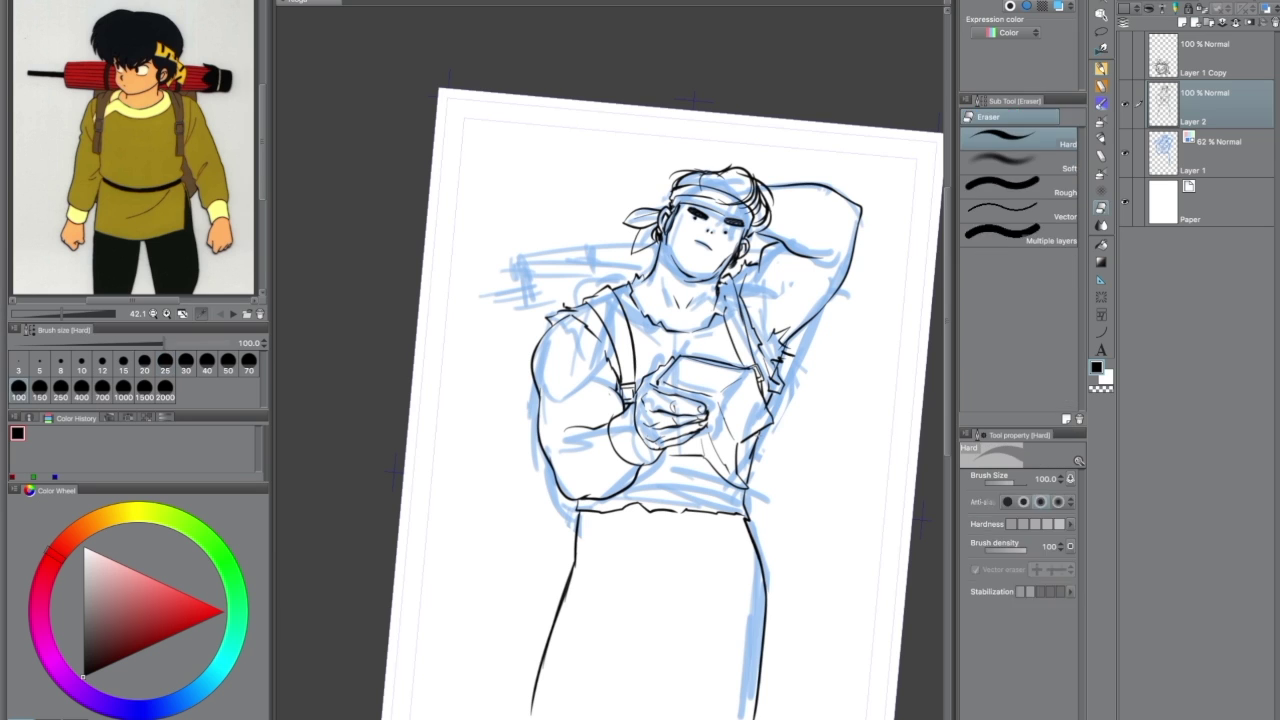
Ink the long parallel ribs of the rolled umbrella behind the shoulder.
left_click_drag(825, 443, 812, 378)
left_click_drag(612, 292, 488, 345)
left_click_drag(615, 305, 490, 368)
left_click_drag(600, 328, 508, 385)
left_click_drag(592, 345, 520, 396)
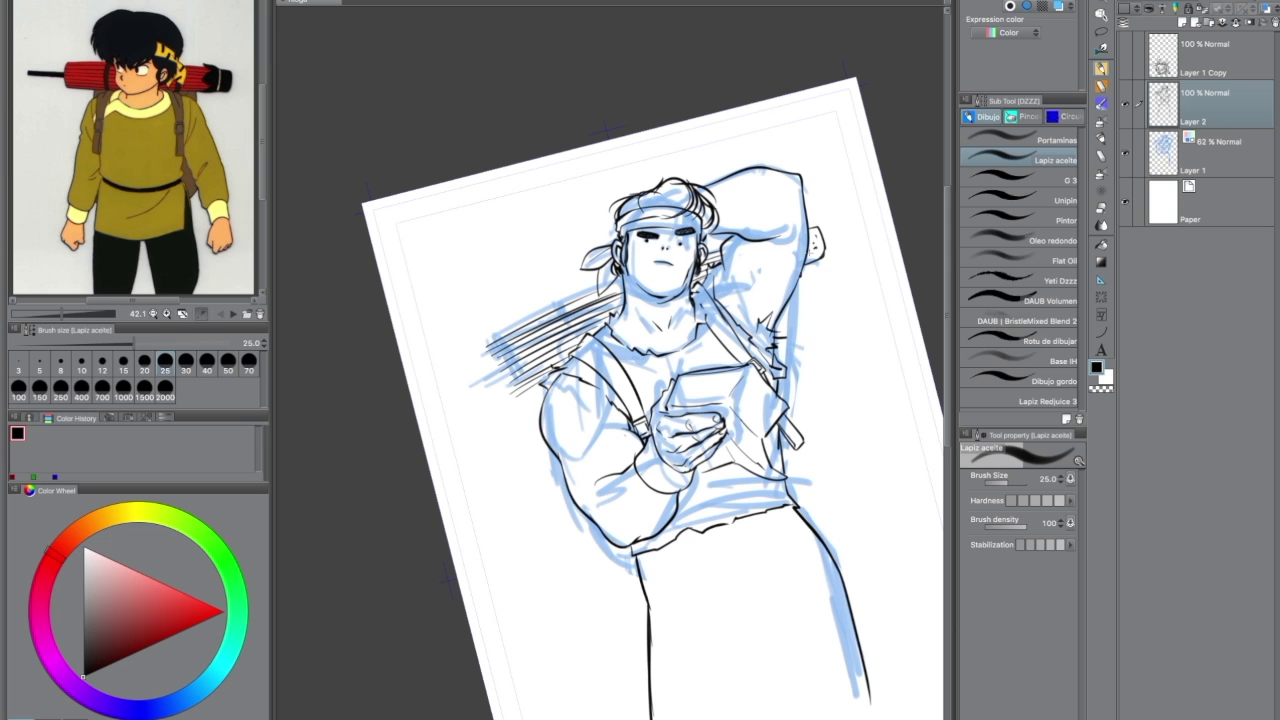
Finish inking the umbrella's shaft, end and tie band, and hide the blue sketch layer.
mouse_move(445, 394)
left_mouse_down()
mouse_move(448, 437)
mouse_move(504, 397)
left_mouse_up()
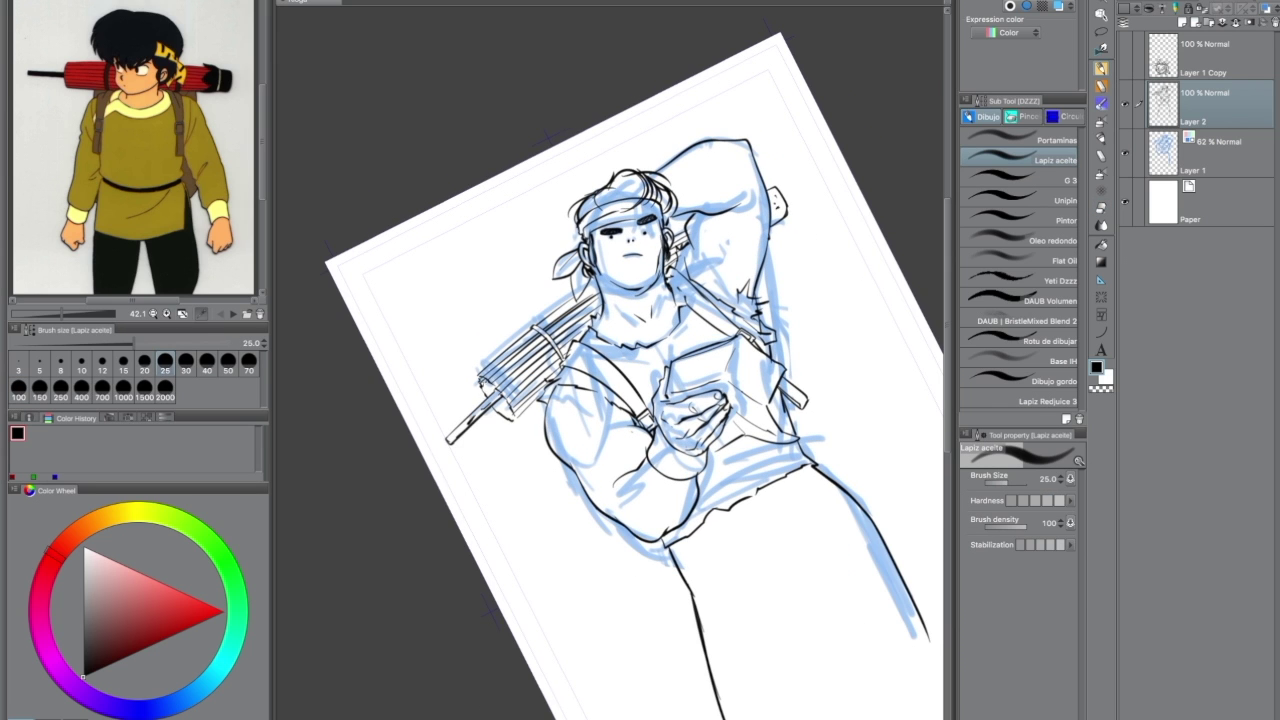
scroll(640, 380, "down", 3)
mouse_move(700, 300)
left_mouse_down()
mouse_move(720, 340)
mouse_move(760, 360)
left_mouse_up()
left_click(1125, 153)
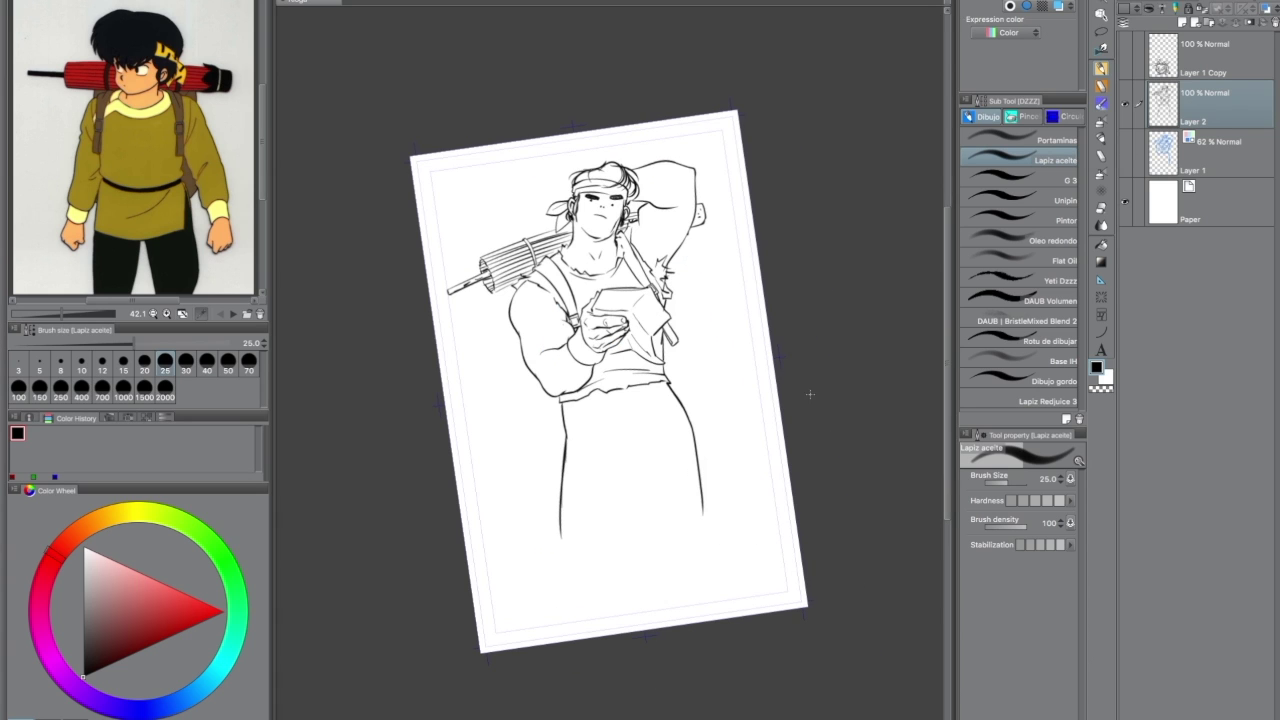
Move the inked figure down to the page's lower edge and fill the trousers with black.
key("ctrl+t")
left_click_drag(594, 398, 609, 508)
key("Return")
key("g")
left_click(640, 560)
Fill the hair with black strands and add the eye details and the headband's pattern.
key("p")
scroll(673, 400, "up", 3)
mouse_move(636, 200)
left_mouse_down()
mouse_move(620, 240)
mouse_move(592, 222)
mouse_move(538, 222)
mouse_move(562, 218)
left_mouse_up()
mouse_move(618, 178)
left_mouse_down()
mouse_move(586, 206)
mouse_move(624, 216)
left_mouse_up()
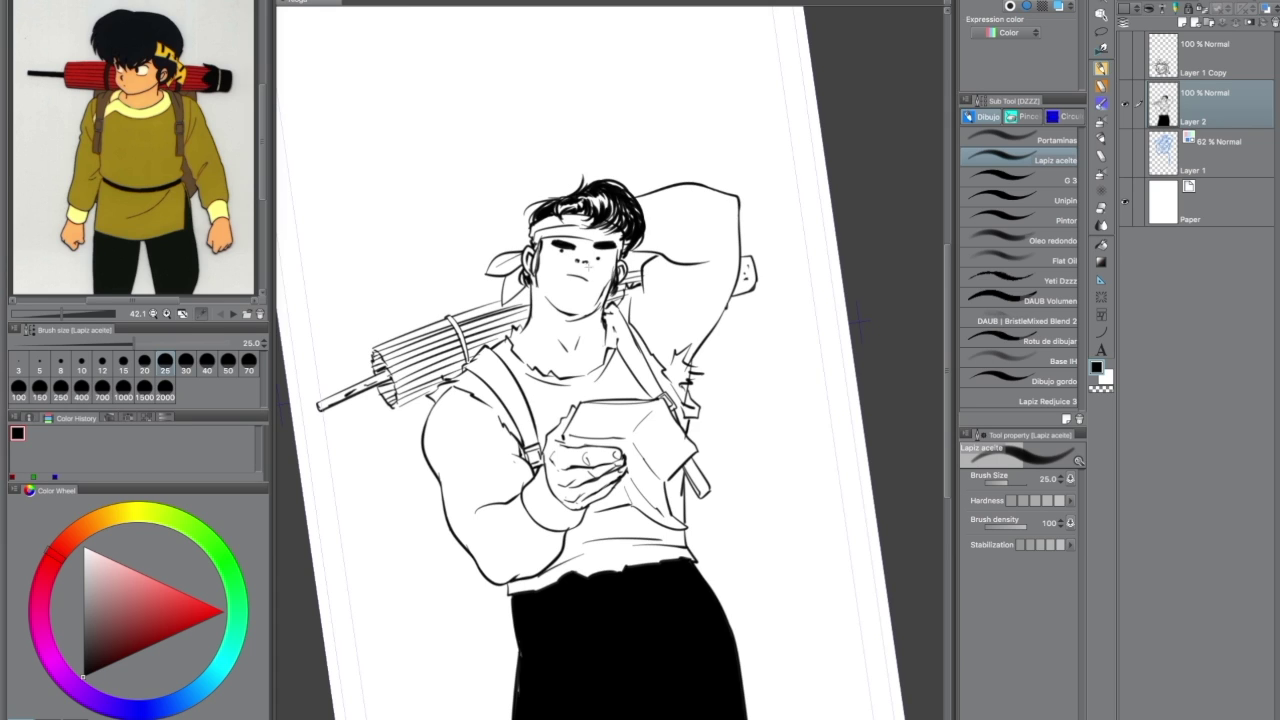
left_click_drag(572, 312, 600, 322)
left_click_drag(562, 194, 528, 224)
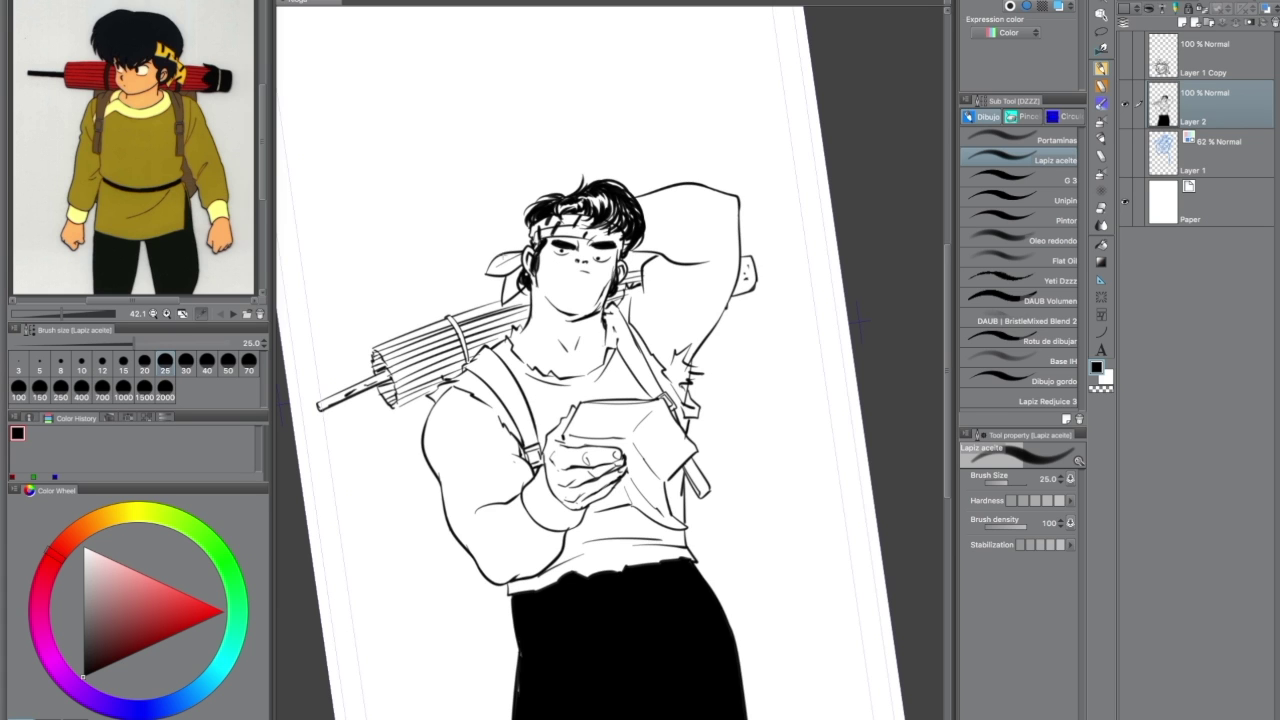
Darken the umbrella and headband knot details and ink a tuft of hair in the raised arm's armpit.
key("asciicircum")
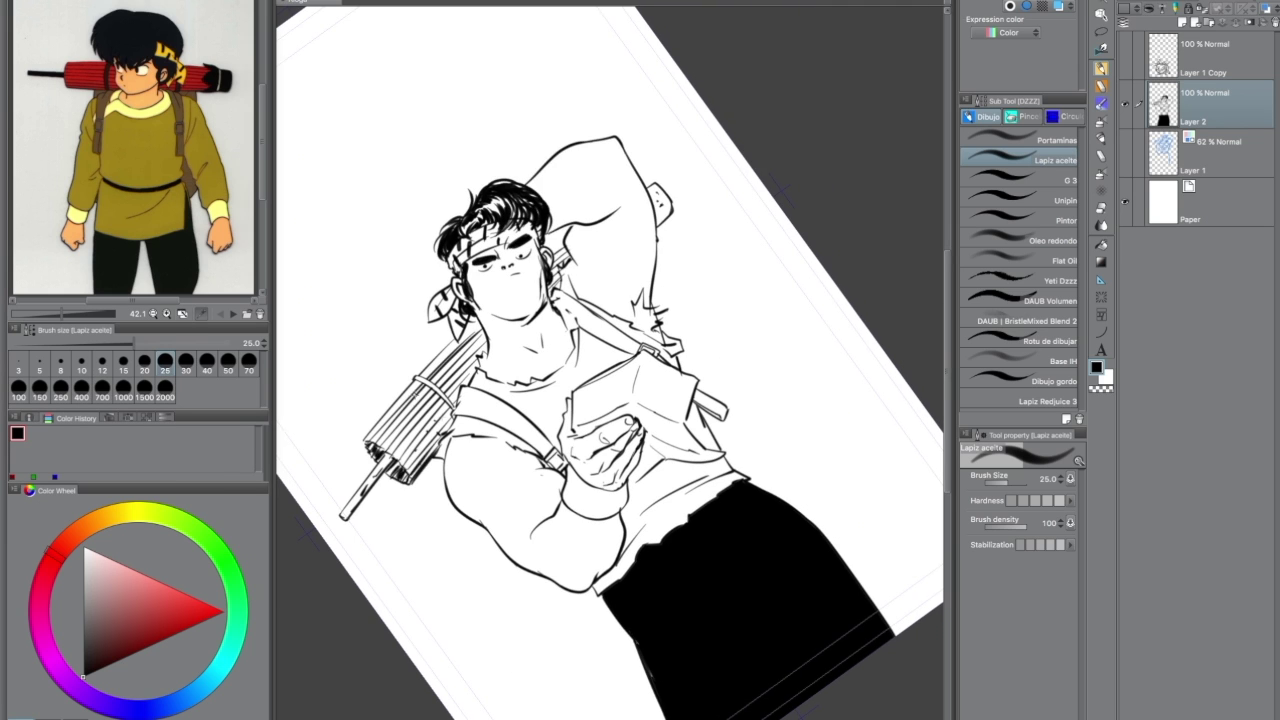
key("minus")
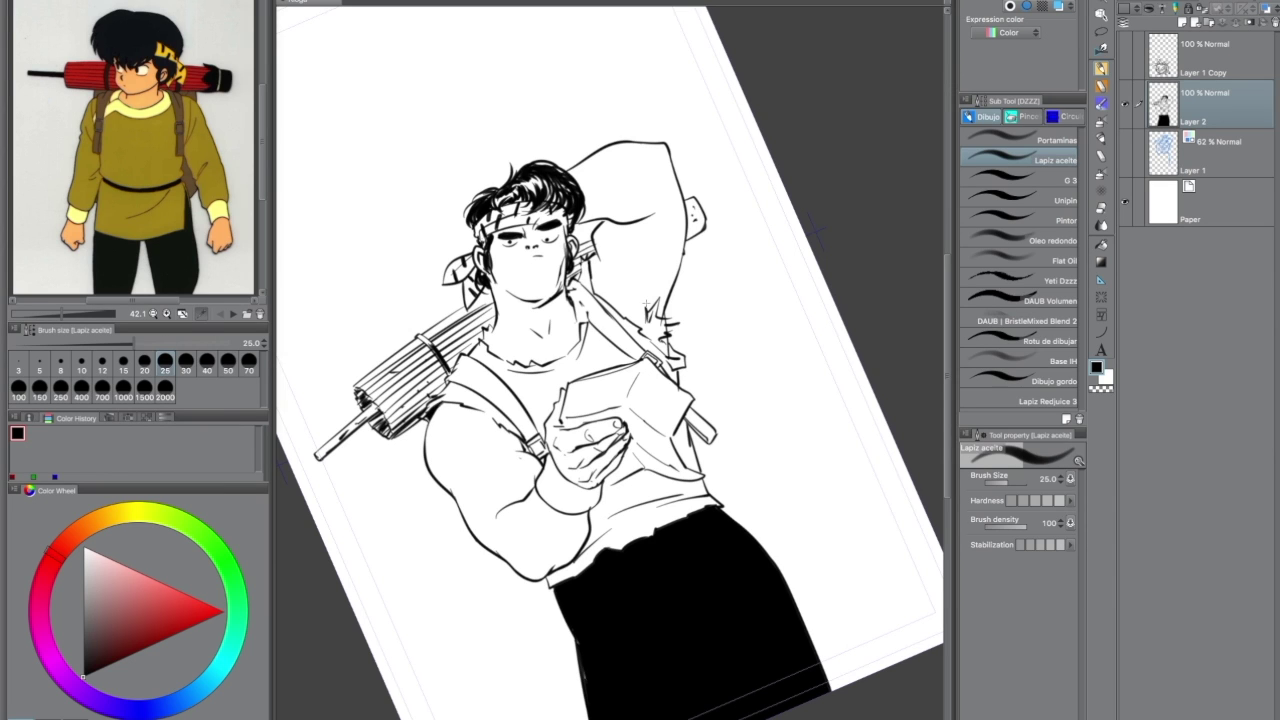
left_click_drag(648, 304, 672, 348)
key("asciicircum")
key("asciicircum")
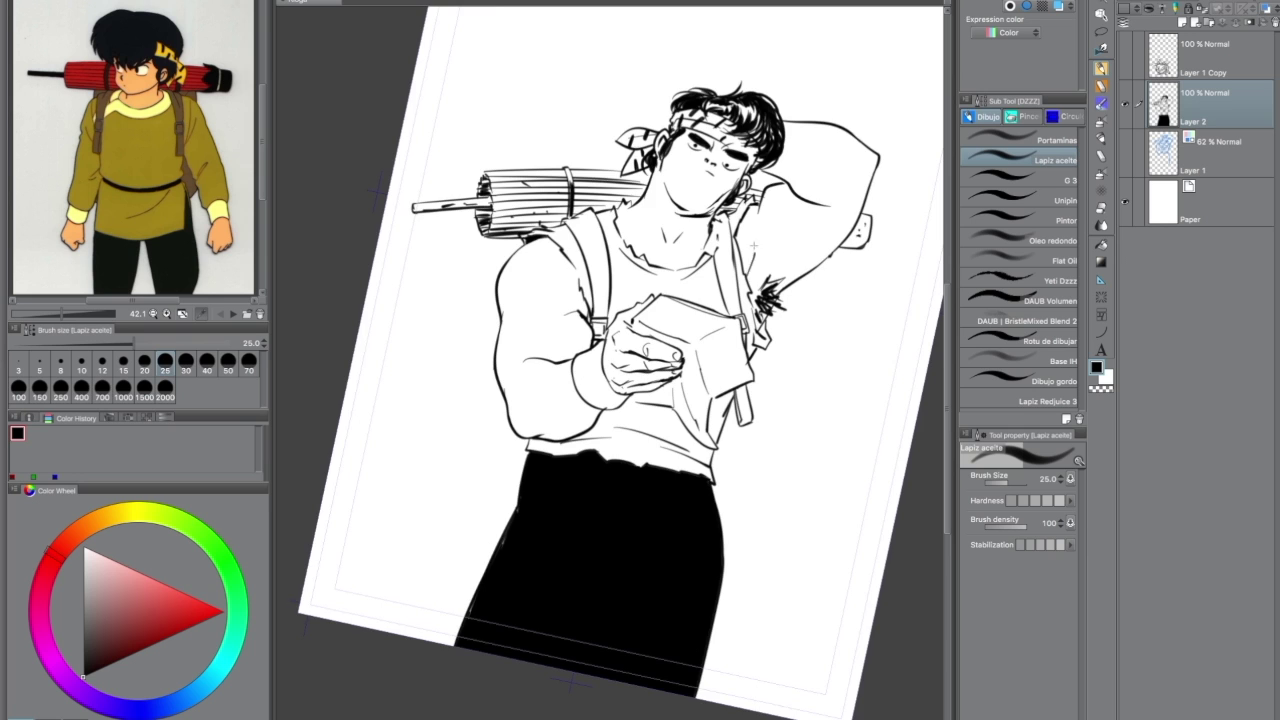
Fill the wristband on the map-holding arm with black.
key("minus")
key("ctrl+0")
key("ctrl+plus")
left_click_drag(536, 425, 556, 442)
key("ctrl+plus")
key("ctrl+0")
Letter the word MAP upside down on the front of the folded map.
key("asciicircum")
key("asciicircum")
key("asciicircum")
key("asciicircum")
key("asciicircum")
key("asciicircum")
key("asciicircum")
key("asciicircum")
key("asciicircum")
key("asciicircum")
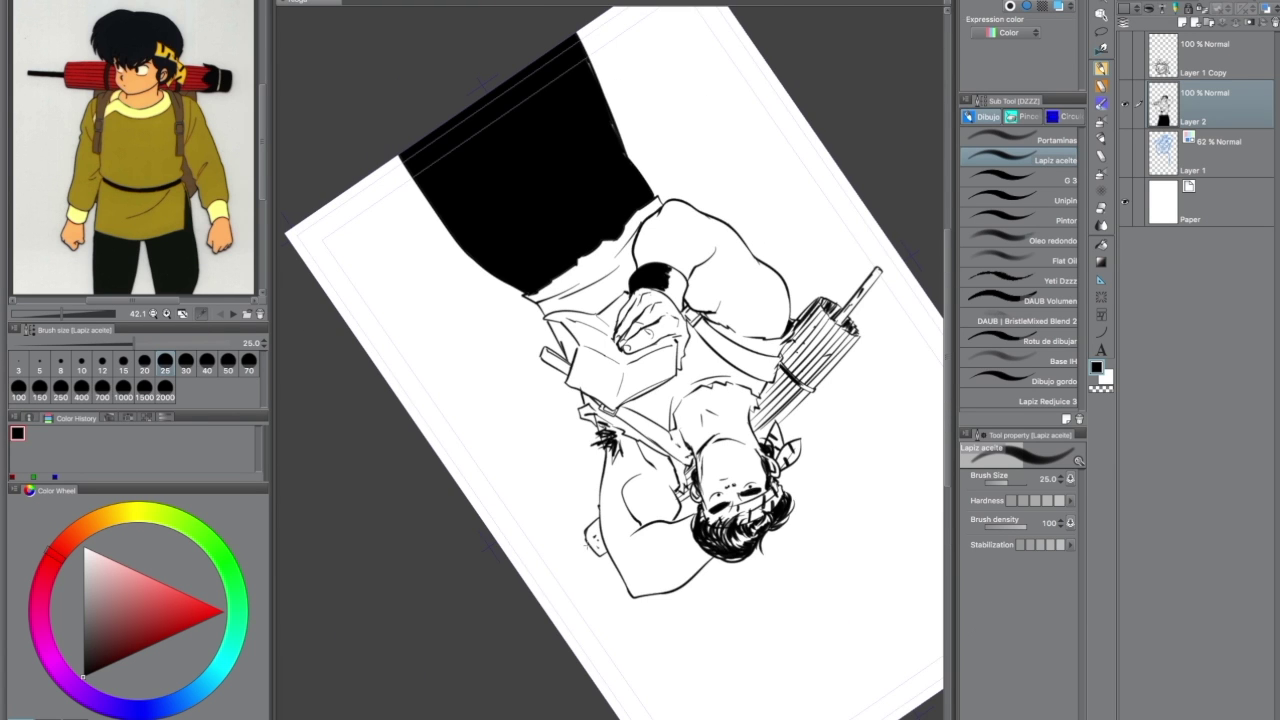
key("ctrl+z")
left_click_drag(627, 389, 643, 382)
left_click_drag(645, 386, 656, 378)
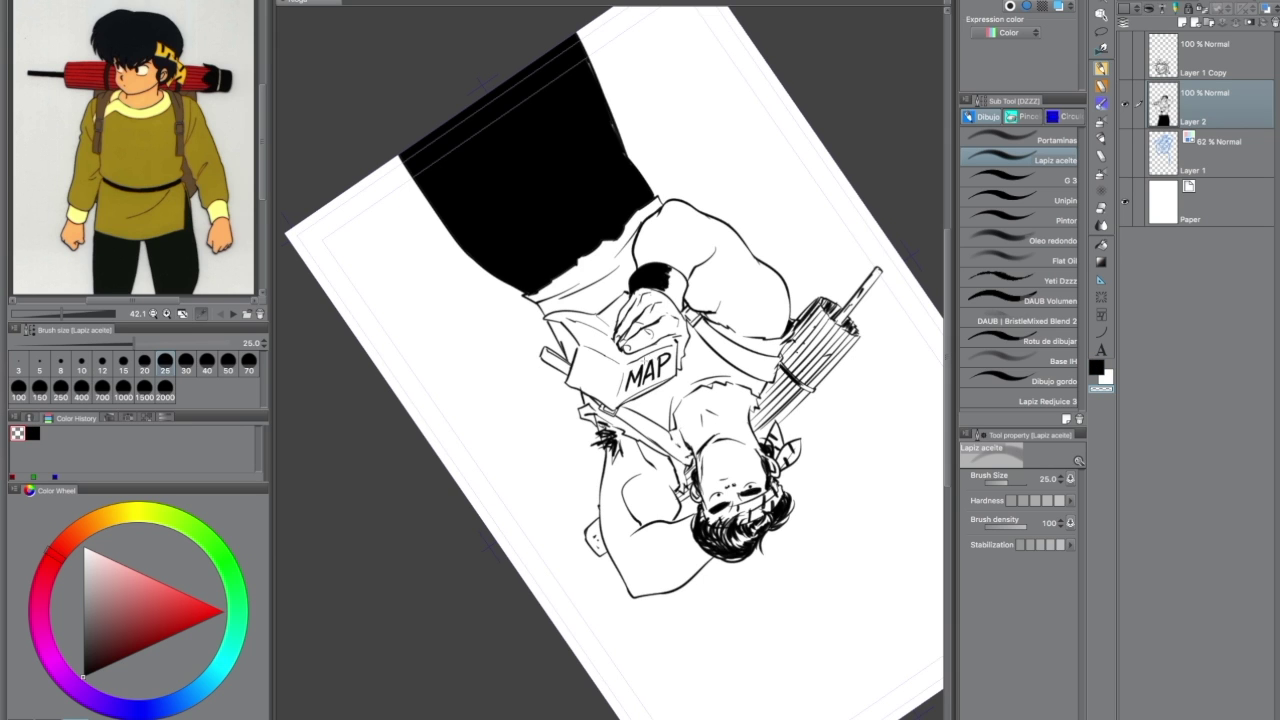
Tint the piglet sketch blue at 64% opacity and scale it to 198% over the upper page.
key("ctrl+0")
key("ctrl+t")
left_click_drag(630, 550, 636, 353)
mouse_move(763, 200)
left_mouse_down()
mouse_move(833, 159)
mouse_move(814, 143)
left_mouse_up()
left_click_drag(695, 312, 622, 287)
left_click_drag(737, 404, 871, 523)
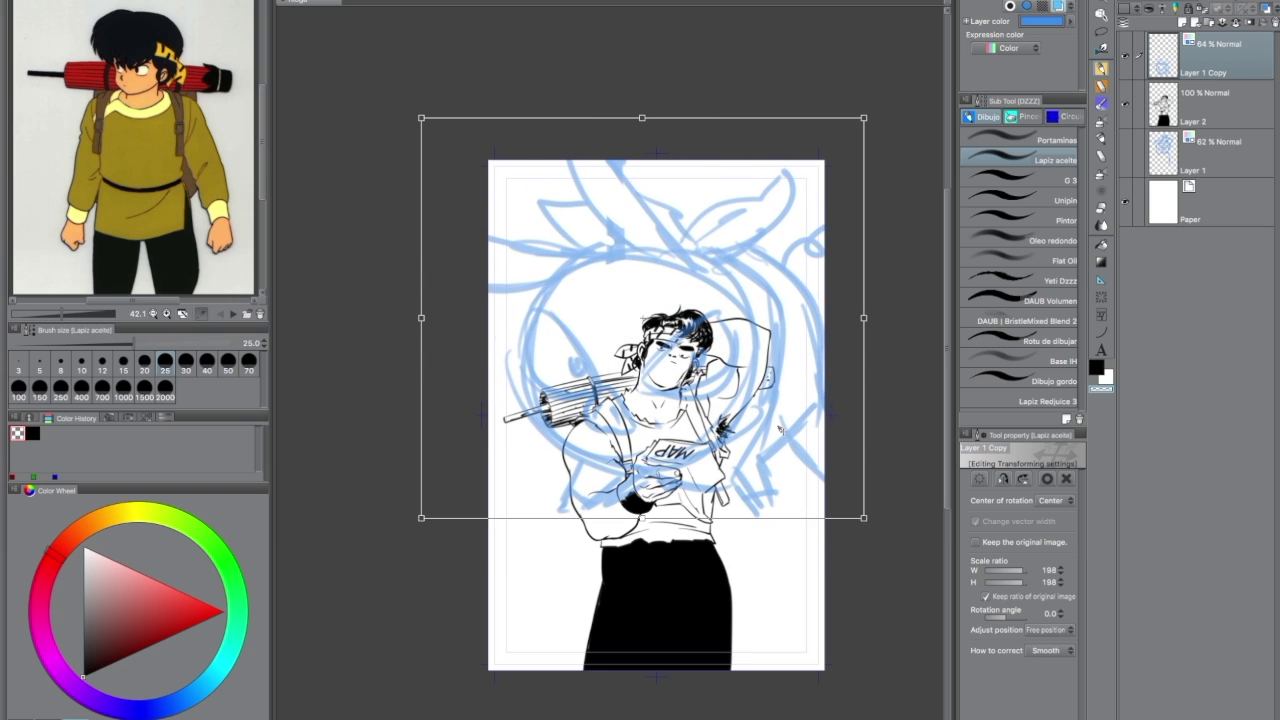
key("Return")
Hide the piglet layer and sketch two huge angry eyes and a snout on a new layer with the Portaminas brush.
left_click(1125, 55)
key("ctrl+shift+n")
left_click(1030, 140)
mouse_move(531, 182)
left_mouse_down()
mouse_move(586, 294)
mouse_move(628, 258)
mouse_move(638, 270)
mouse_move(550, 300)
left_mouse_up()
left_click_drag(682, 280, 800, 168)
mouse_move(620, 342)
left_mouse_down()
mouse_move(700, 300)
mouse_move(686, 296)
mouse_move(820, 200)
mouse_move(740, 300)
left_mouse_up()
mouse_move(608, 300)
left_mouse_down()
mouse_move(533, 168)
mouse_move(636, 260)
left_mouse_up()
left_click_drag(712, 210, 820, 170)
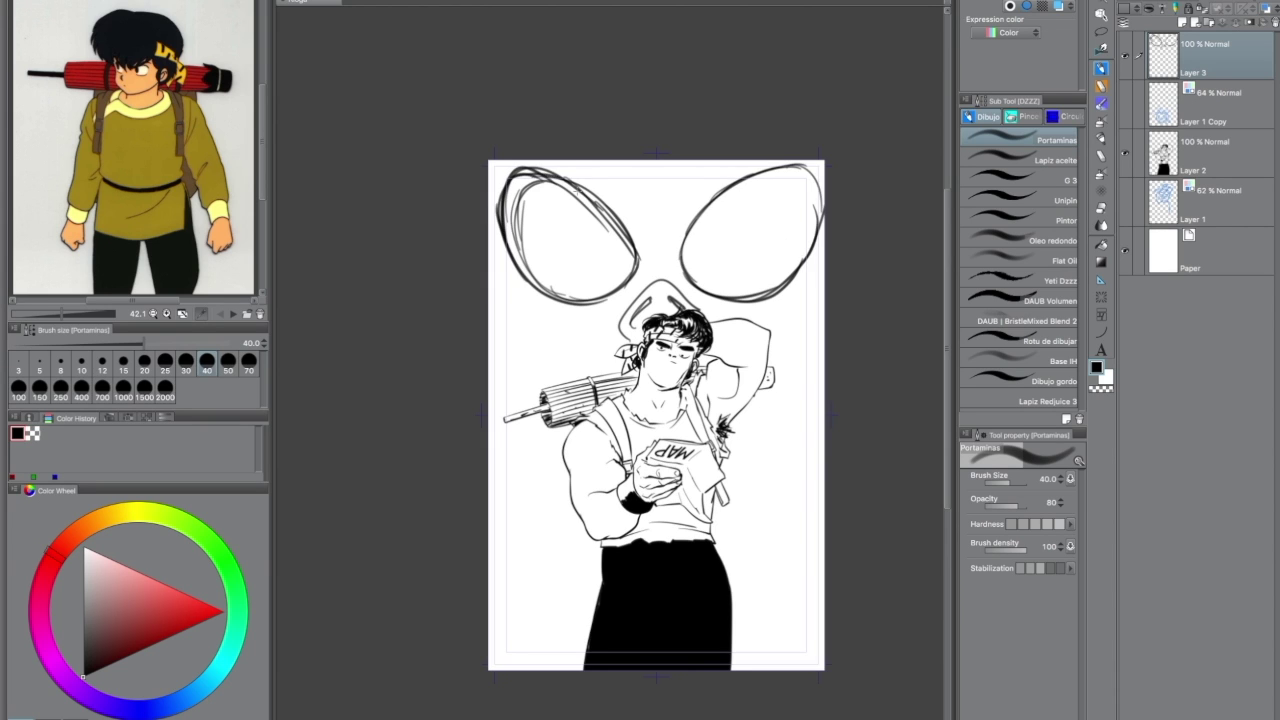
Add pupils and wide curved lines below the giant piglet's snout, and tint its layer blue at 57% opacity.
key("ctrl+z")
left_click_drag(606, 254, 606, 280)
left_click_drag(712, 248, 713, 276)
left_click_drag(490, 318, 822, 332)
left_click_drag(636, 400, 824, 336)
mouse_move(490, 322)
left_mouse_down()
mouse_move(698, 446)
mouse_move(820, 330)
left_mouse_up()
left_click_drag(502, 356, 552, 506)
left_click(1058, 5)
left_click(1125, 55)
Mask around the figure in red on a layer beneath the line art, and group the figure layers in a Rioga folder at 47% opacity.
left_click(789, 466)
key("ctrl+plus")
left_click(1060, 219)
key("ctrl+minus")
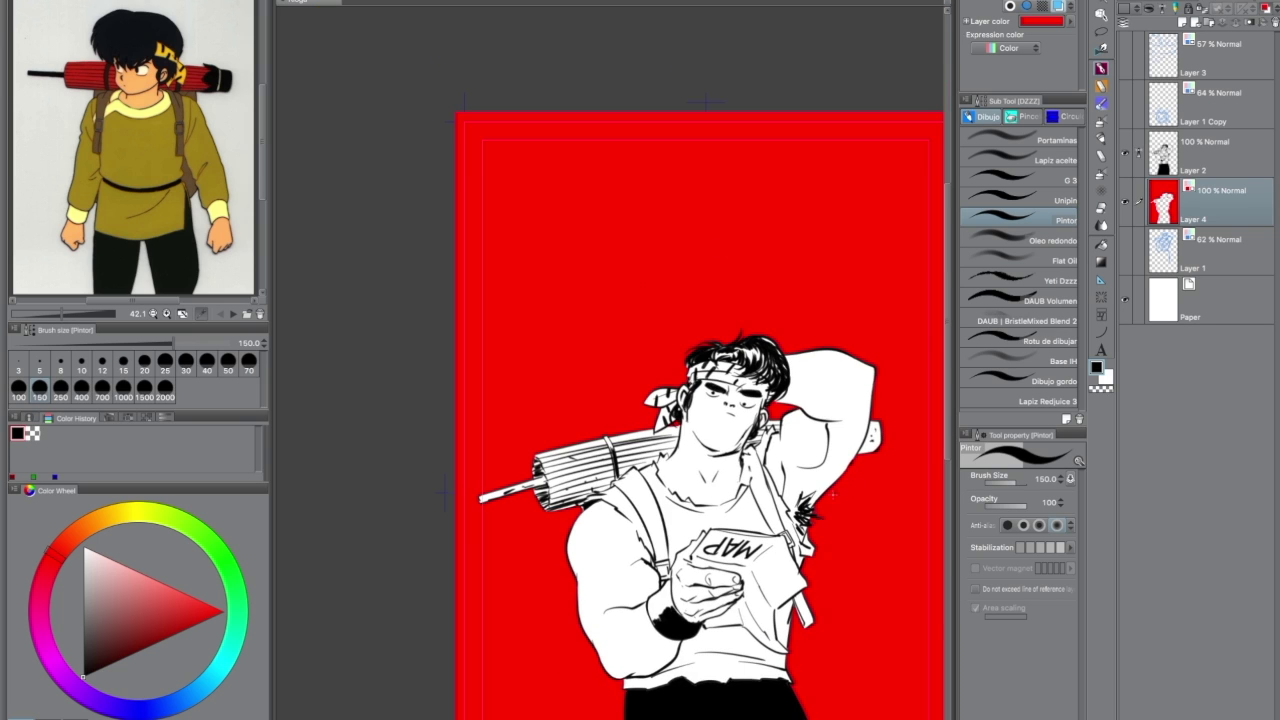
key("ctrl+minus")
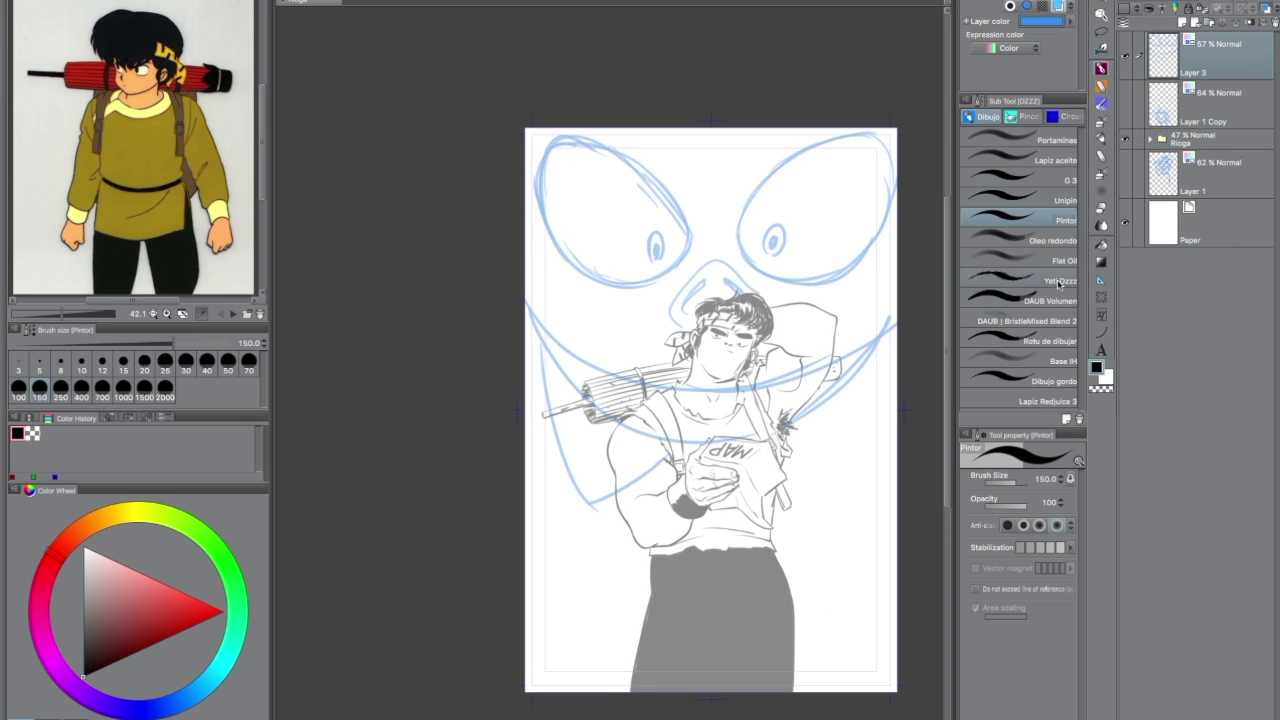
On a new layer, ink the giant piglet's pupils and the upper outlines of both eyes over the blue sketch with the Lapiz aceite brush.
key("ctrl+plus")
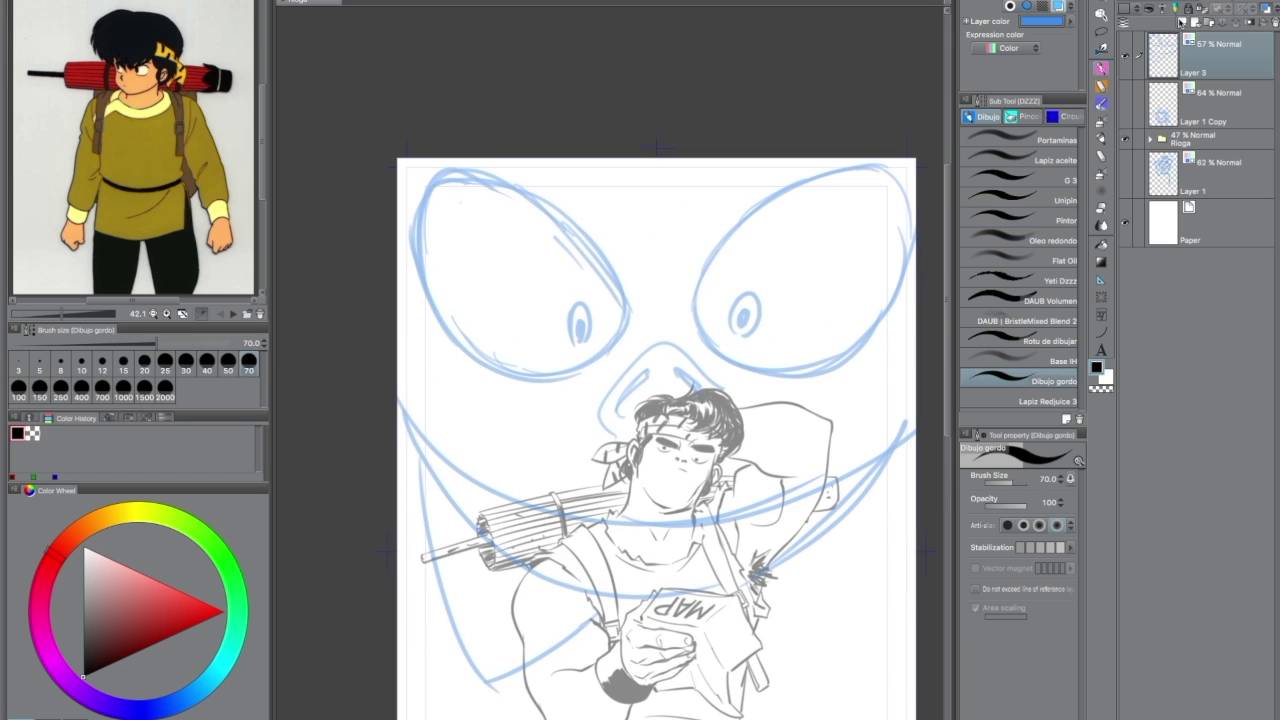
key("ctrl+shift+n")
key("p")
left_click_drag(578, 342, 576, 338)
left_click_drag(732, 330, 760, 300)
key("minus")
mouse_move(640, 386)
left_mouse_down()
mouse_move(625, 300)
mouse_move(746, 262)
mouse_move(782, 290)
left_mouse_up()
key("minus")
left_click_drag(512, 202, 516, 320)
mouse_move(542, 176)
left_mouse_down()
mouse_move(504, 238)
mouse_move(578, 164)
left_mouse_up()
key("minus")
key("minus")
key("minus")
left_click_drag(640, 348, 700, 242)
left_click_drag(656, 282, 756, 222)
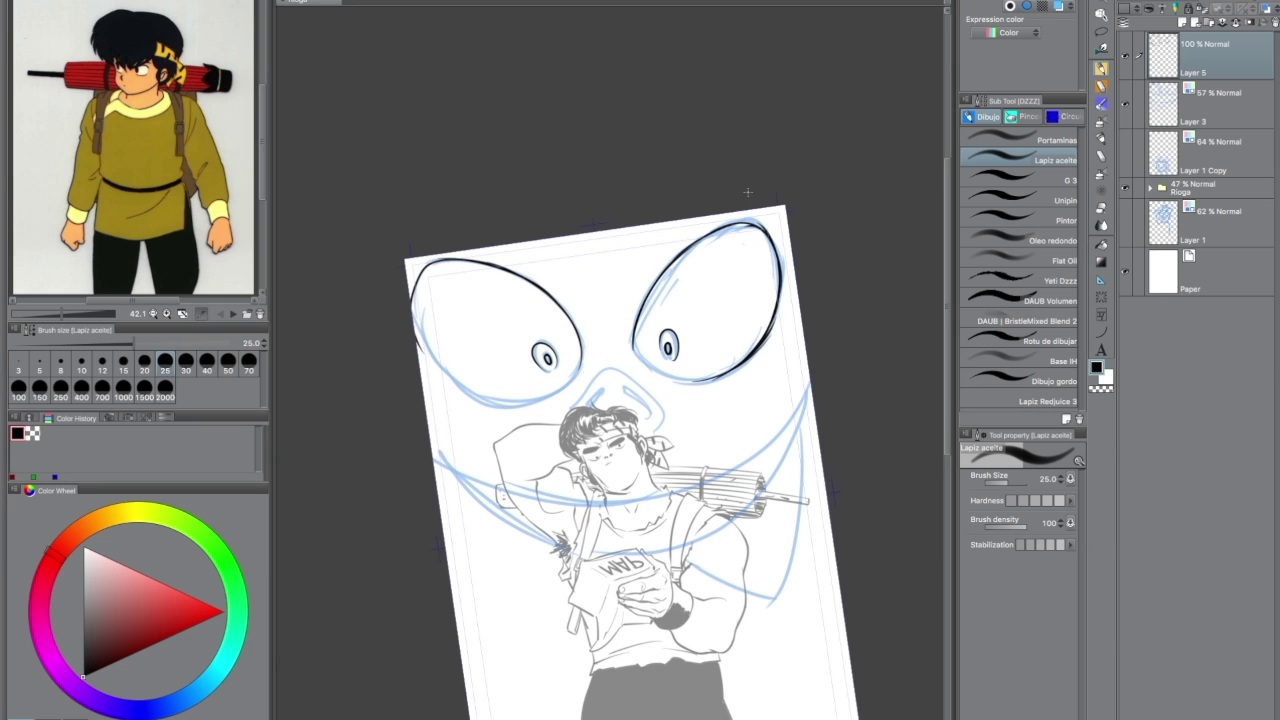
Finish inking the outlines of both giant eyes, with short strokes along their lower edges.
key("minus")
key("minus")
key("minus")
mouse_move(560, 162)
left_mouse_down()
mouse_move(540, 288)
mouse_move(598, 308)
left_mouse_up()
key("minus")
key("minus")
key("minus")
key("minus")
key("minus")
mouse_move(660, 380)
left_mouse_down()
mouse_move(665, 460)
mouse_move(715, 500)
left_mouse_up()
Ink the giant piglet's rounded snout outline and its two thick nostril strokes.
key("minus")
key("minus")
key("minus")
mouse_move(630, 235)
left_mouse_down()
mouse_move(685, 340)
mouse_move(625, 385)
left_mouse_up()
mouse_move(675, 345)
left_mouse_down()
mouse_move(718, 410)
mouse_move(624, 405)
mouse_move(706, 428)
left_mouse_up()
mouse_move(632, 386)
left_mouse_down()
mouse_move(664, 358)
mouse_move(702, 398)
left_mouse_up()
scroll(728, 605, "down", 2)
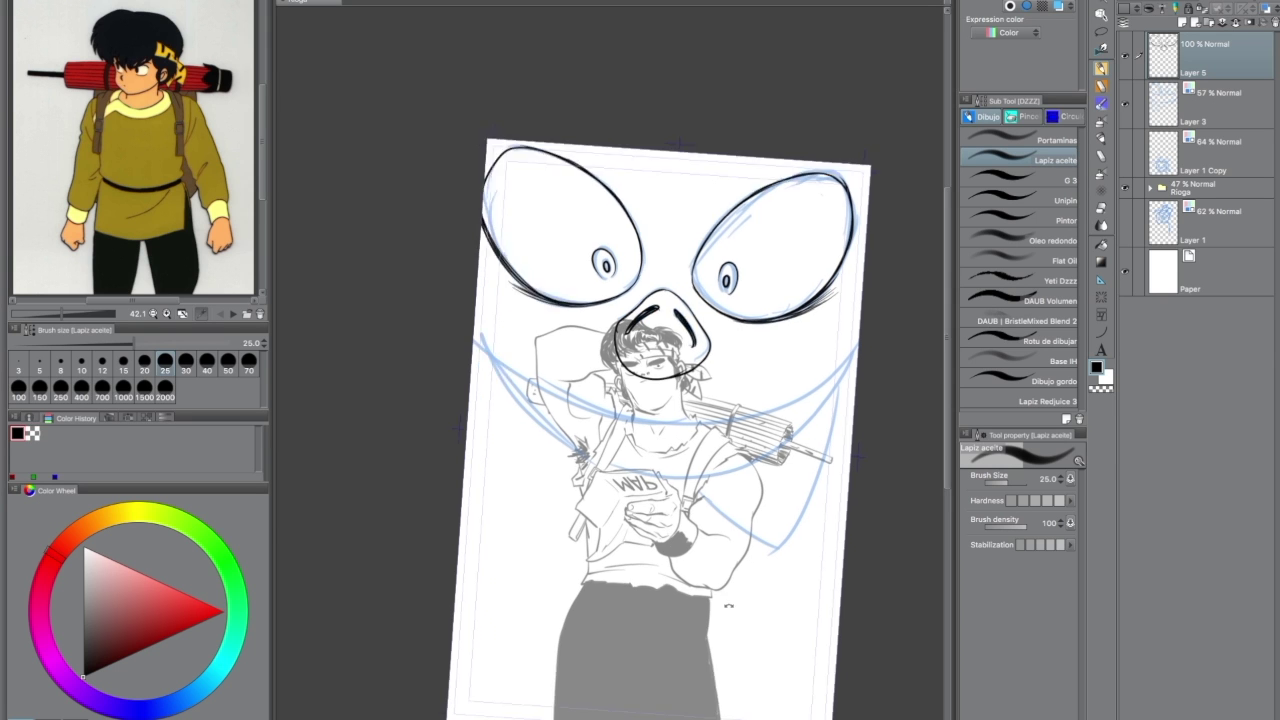
Ink the upper and lower curves of the giant piglet's wide grin across the page, following the blue sketch.
key("minus")
key("minus")
key("minus")
key("asciicircum")
key("asciicircum")
key("asciicircum")
key("minus")
mouse_move(608, 205)
left_mouse_down()
mouse_move(587, 368)
mouse_move(586, 318)
left_mouse_up()
key("asciicircum")
key("asciicircum")
left_click_drag(840, 288, 756, 375)
left_click_drag(470, 345, 750, 490)
Draw six small angular outlines along the grin's edges to break up the mouth shape.
mouse_move(826, 314)
left_mouse_down()
mouse_move(752, 490)
mouse_move(808, 332)
left_mouse_up()
mouse_move(804, 382)
left_mouse_down()
mouse_move(786, 334)
mouse_move(818, 294)
left_mouse_up()
left_click_drag(746, 404, 764, 360)
left_click_drag(724, 436, 750, 466)
left_click_drag(486, 310, 502, 338)
left_click_drag(526, 370, 538, 426)
Fill the small angular shapes in the grin and the whole area around the face with black.
key("g")
left_click(734, 455)
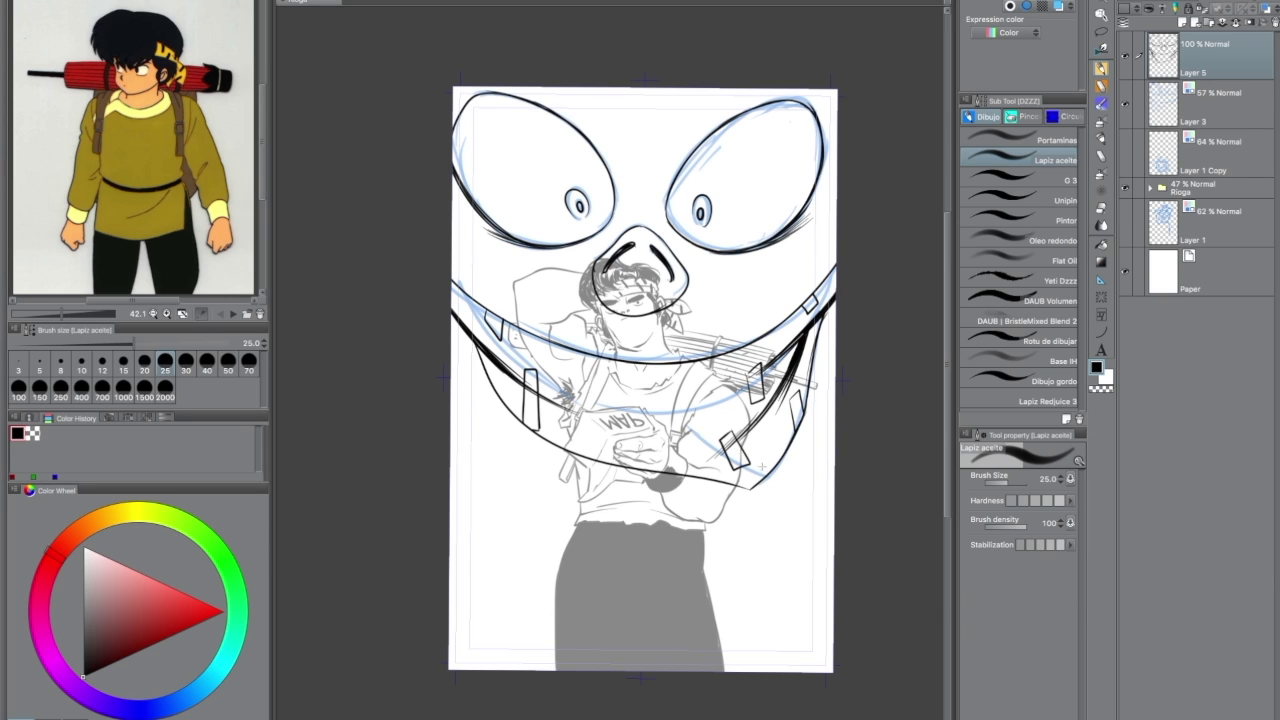
left_click(796, 410)
left_click(756, 363)
left_click(755, 387)
left_click(810, 304)
left_click(532, 398)
left_click(496, 322)
left_click(742, 588)
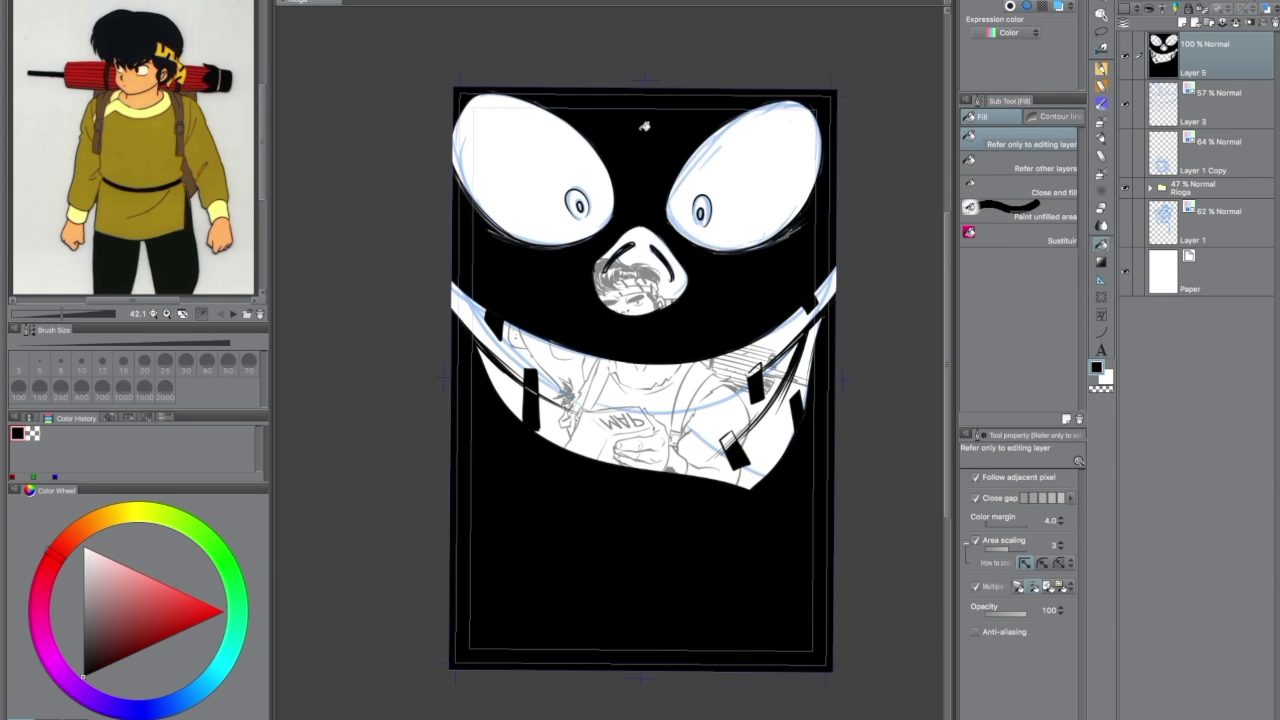
Scratch fine transparent strokes into the black around the eyes and between them with the Lapiz aceite brush.
key("p")
left_click_drag(742, 588, 700, 540)
left_click_drag(572, 324, 534, 278)
left_click_drag(778, 390, 806, 378)
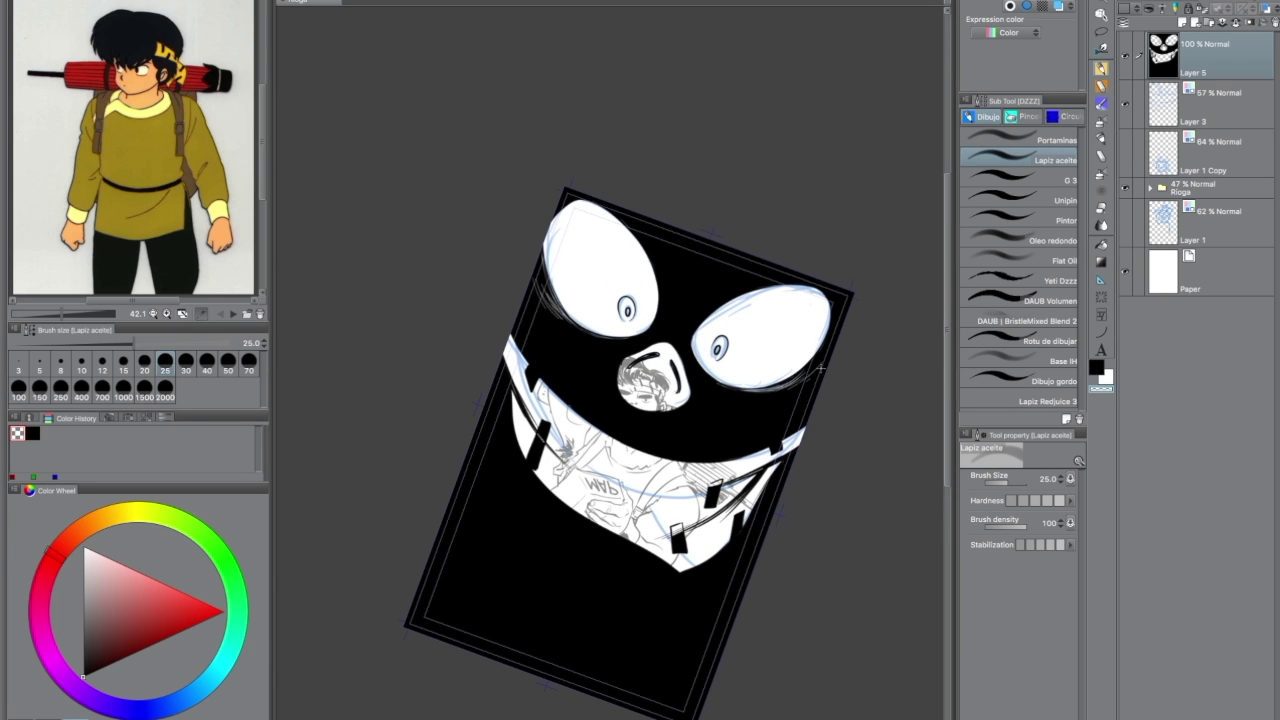
Move the piglet's ink layer below the Rioga folder at 27% opacity and restore the folder to 100%.
key("ctrl+0")
left_click_drag(1190, 60, 1212, 77)
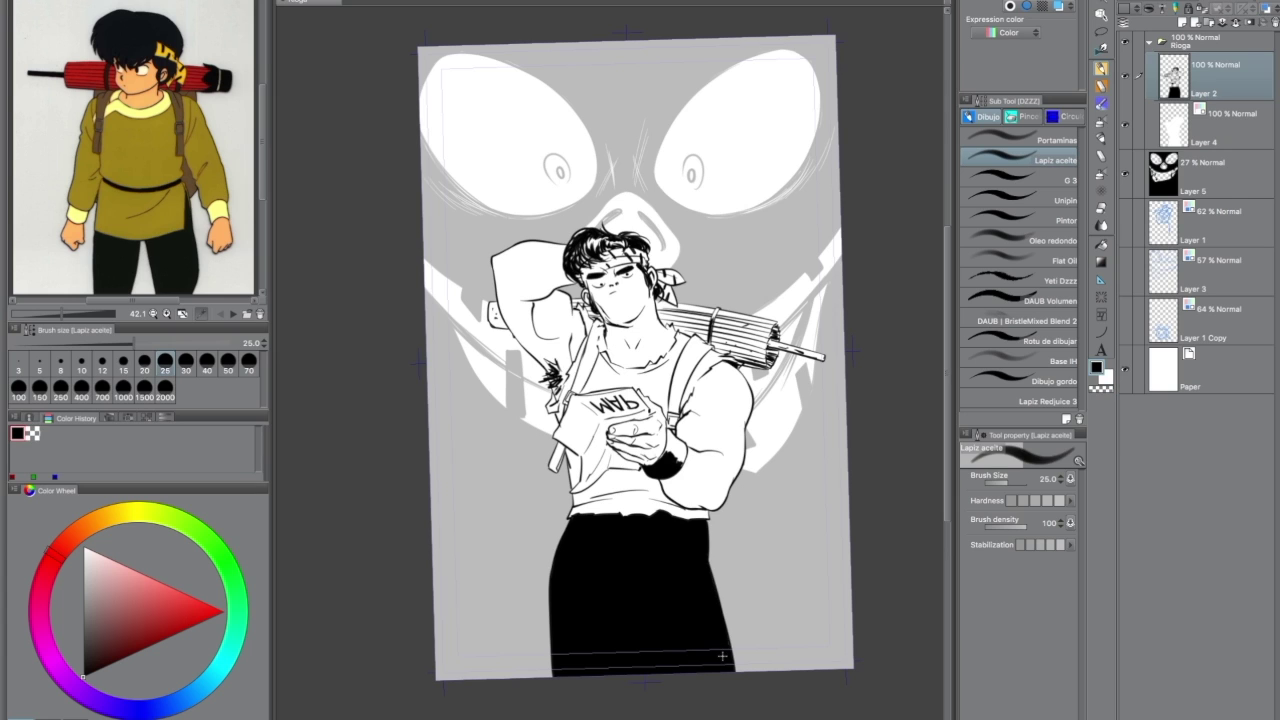
Bring up the seated reference picture and lay mustard yellow over the torso on a new clipped layer beneath the figure's line art.
left_click(233, 313)
left_click(118, 512)
left_click(141, 605)
key("g")
left_click(620, 310)
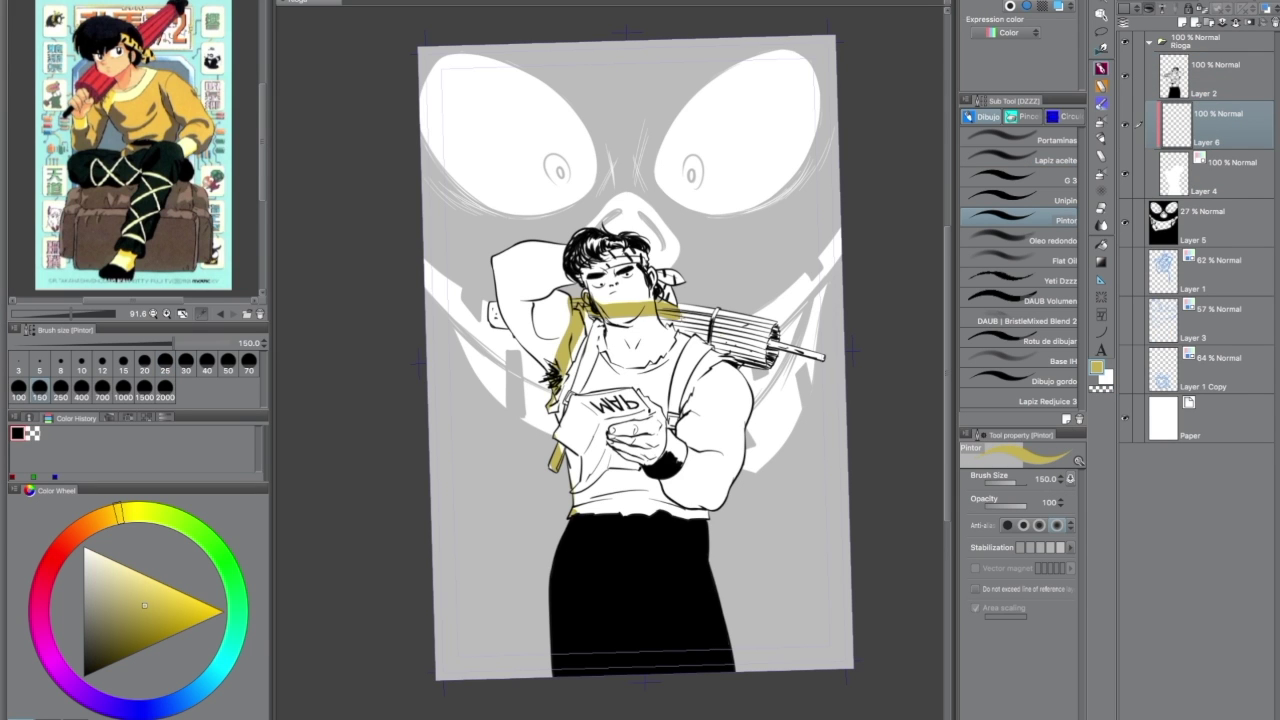
left_click(700, 380)
left_click(625, 478)
Paint the figure's raised arm and face in a light tan skin colour with the Pintor brush.
key("b")
left_click_drag(500, 256, 535, 355)
scroll(600, 330, "up", 3)
left_click_drag(595, 240, 585, 368)
left_click_drag(545, 195, 735, 215)
left_click_drag(455, 140, 570, 120)
left_click_drag(610, 130, 720, 150)
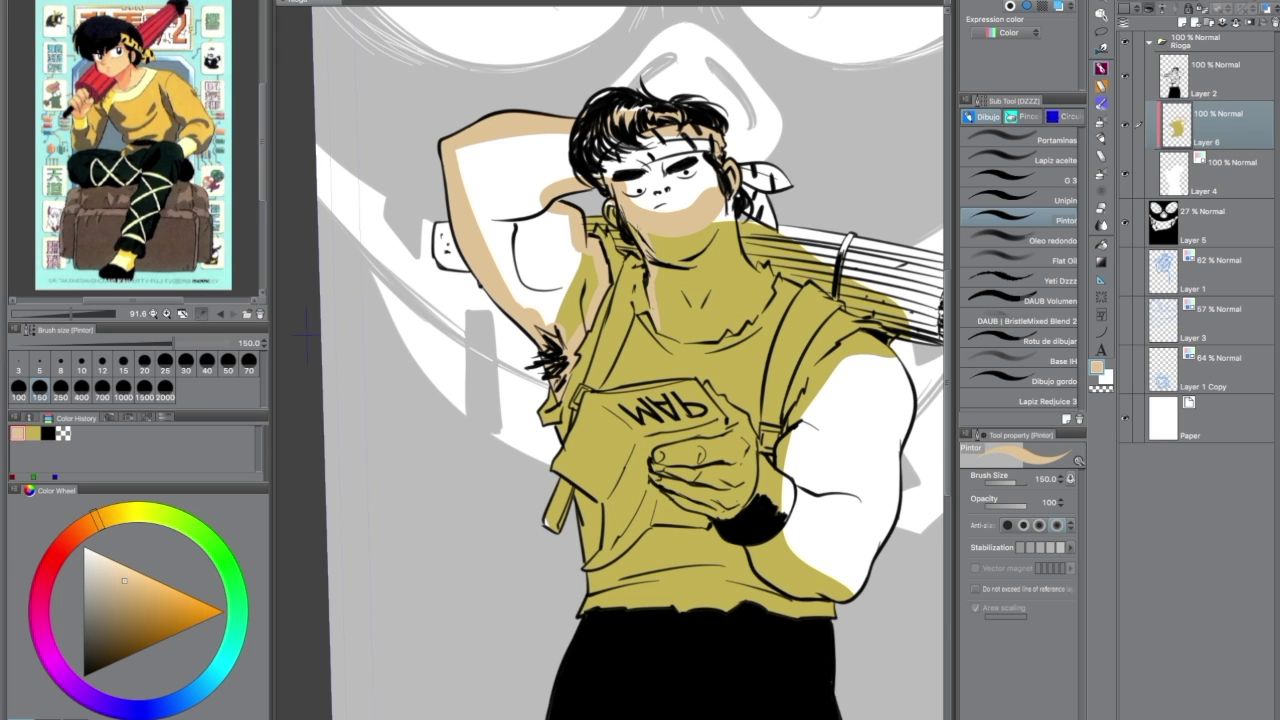
left_click_drag(610, 210, 740, 250)
key("g")
left_click(500, 200)
Paint the neck, the hand holding the map and the other muscular arm in the same skin colour.
key("b")
left_click_drag(650, 300, 490, 280)
mouse_move(470, 430)
left_mouse_down()
mouse_move(555, 385)
mouse_move(490, 460)
mouse_move(470, 440)
mouse_move(555, 365)
left_mouse_up()
key("c")
key("c")
mouse_move(600, 485)
left_mouse_down()
mouse_move(660, 330)
mouse_move(720, 320)
mouse_move(650, 555)
left_mouse_up()
key("g")
left_click(670, 430)
key("b")
scroll(600, 360, "down", 2)
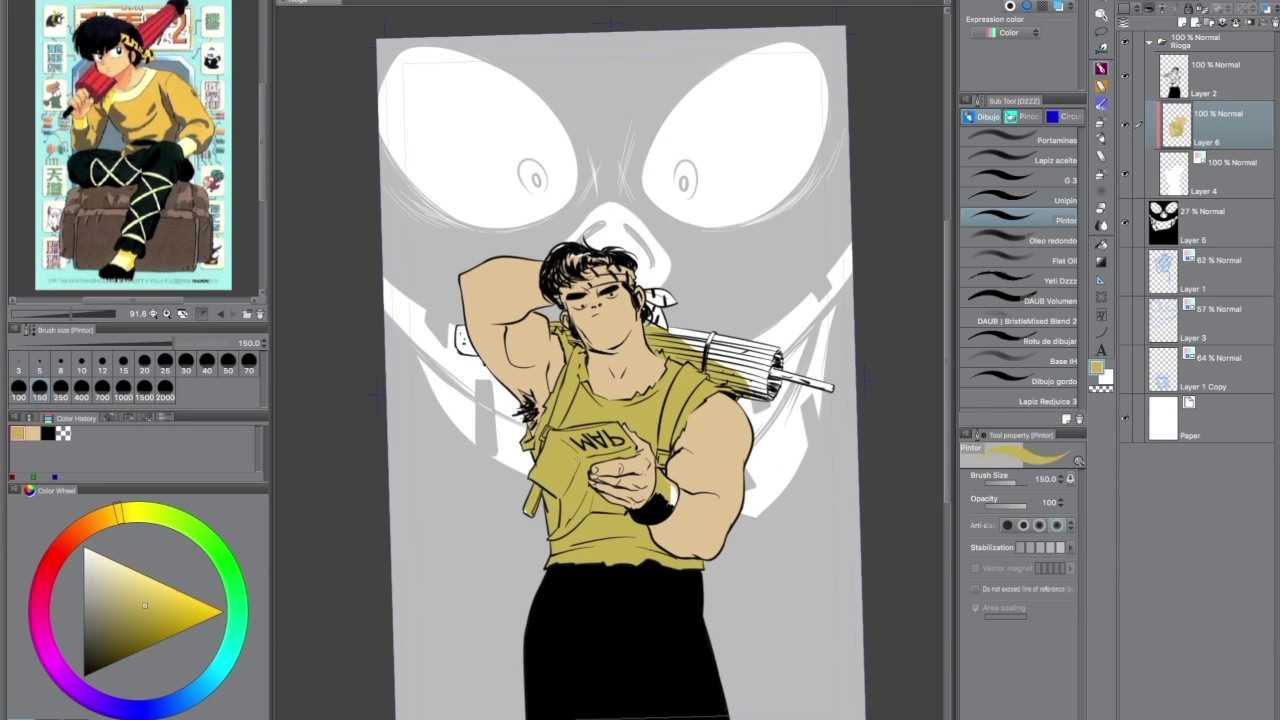
scroll(733, 533, "up", 2)
Paint the wristband dark brown and both backpack straps a lighter brown, using the Dibujo gordo brush for the straps.
left_click_drag(620, 430, 605, 490)
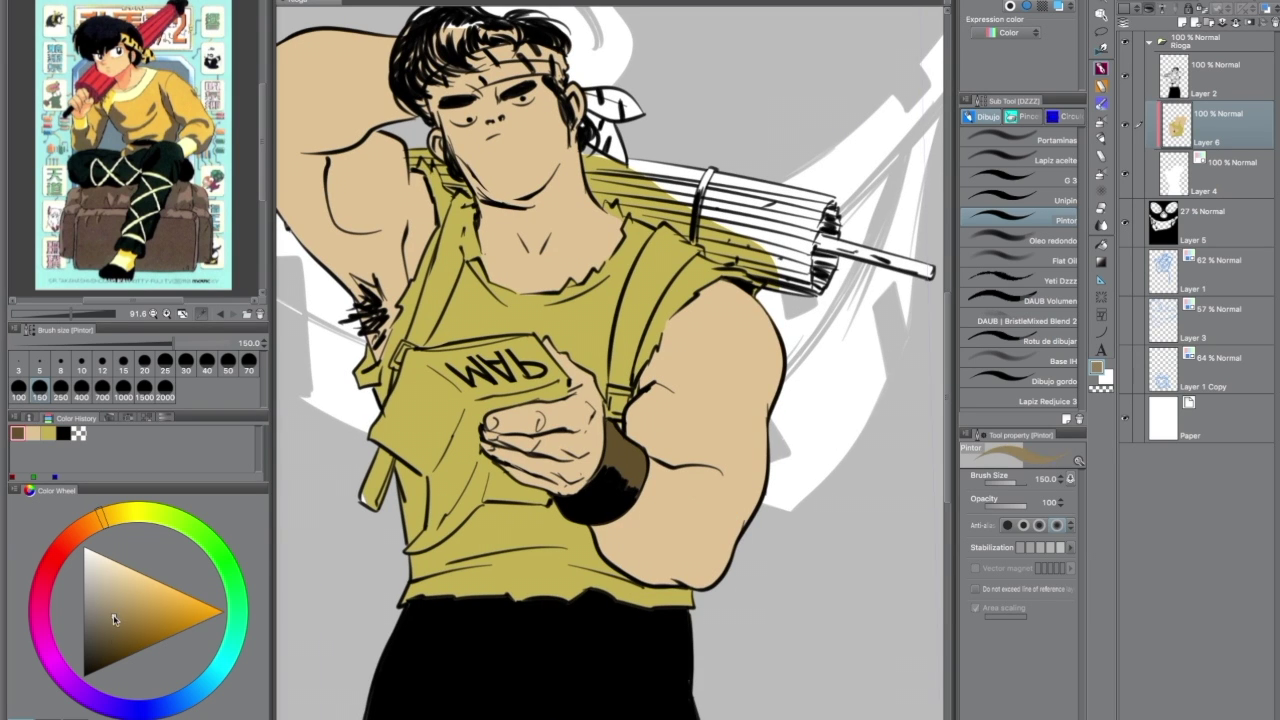
left_click(1020, 381)
mouse_move(616, 416)
left_mouse_down()
mouse_move(612, 346)
mouse_move(695, 234)
left_mouse_up()
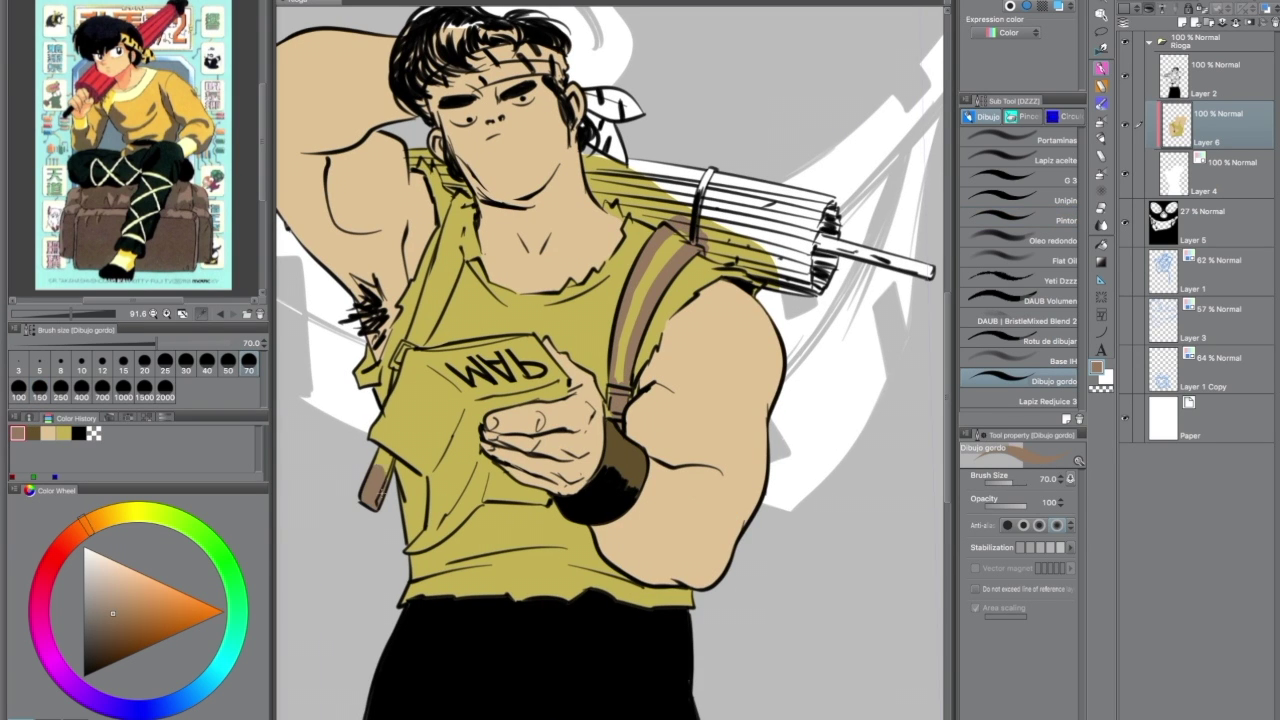
left_click_drag(450, 226, 410, 354)
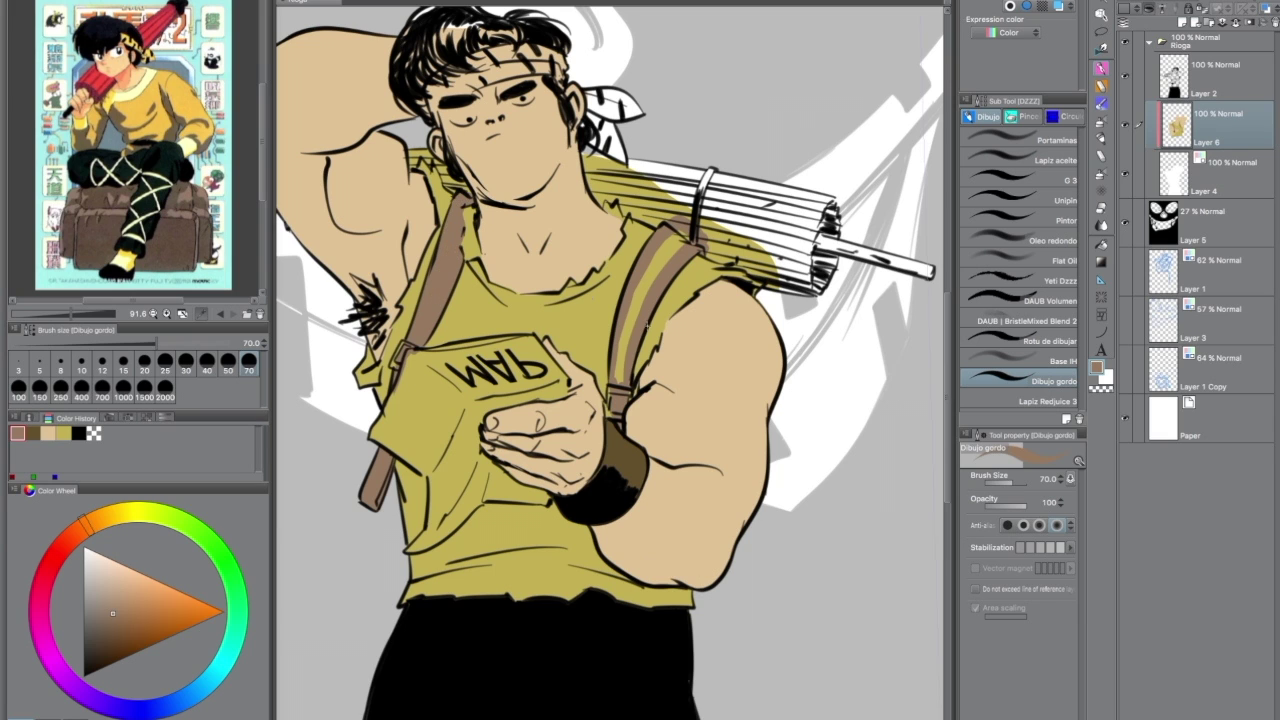
Paint the headband bright yellow and the hair highlights dark brown.
left_click(576, 518, "alt")
left_click_drag(518, 340, 578, 530)
left_click_drag(540, 272, 626, 244)
left_click(540, 215, "alt")
mouse_move(465, 270)
left_mouse_down()
mouse_move(530, 210)
mouse_move(590, 210)
left_mouse_up()
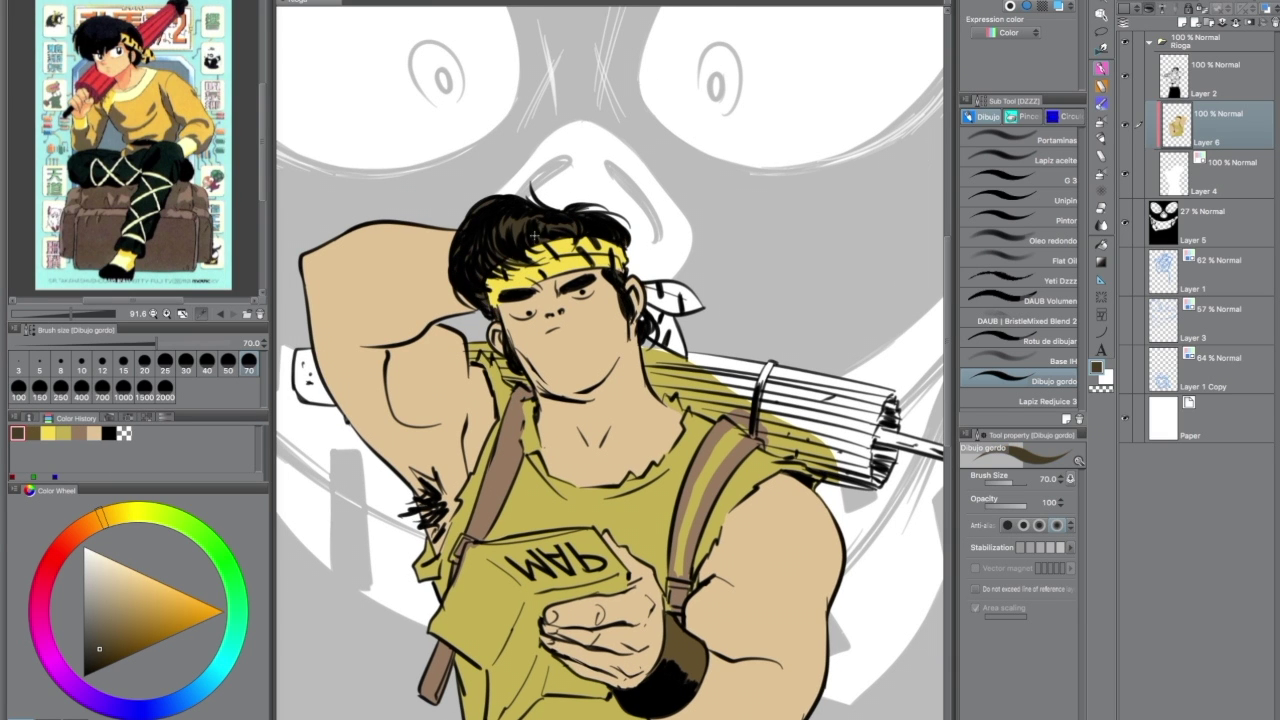
left_click(576, 258, "alt")
Paint the headband's knot bright yellow and the rolled umbrella red.
left_click_drag(648, 286, 696, 346)
left_click(57, 558)
left_click(179, 615)
mouse_move(470, 344)
left_mouse_down()
mouse_move(474, 362)
mouse_move(512, 380)
left_mouse_up()
mouse_move(652, 352)
left_mouse_down()
mouse_move(704, 378)
mouse_move(800, 290)
mouse_move(660, 384)
left_mouse_up()
key("ctrl+@")
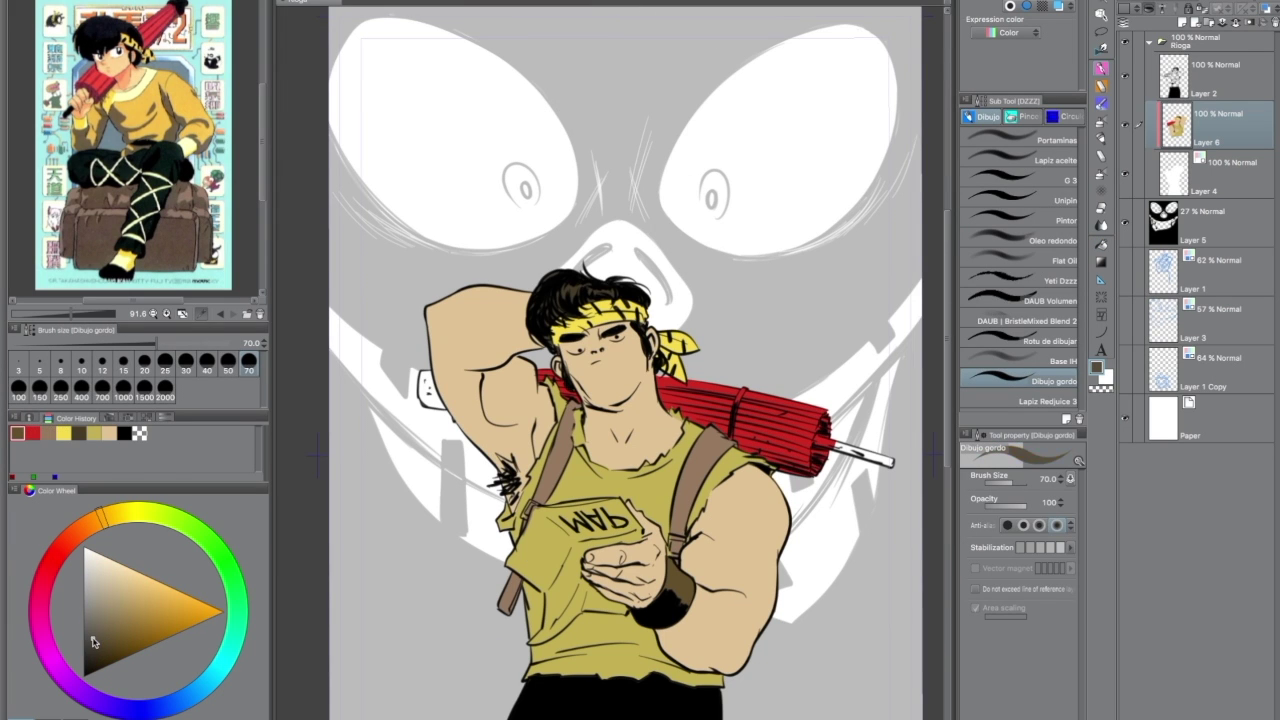
Paint the map light grey, and colour the umbrella's handle and tip dark brown with the G 3 brush.
left_click(318, 456, "alt")
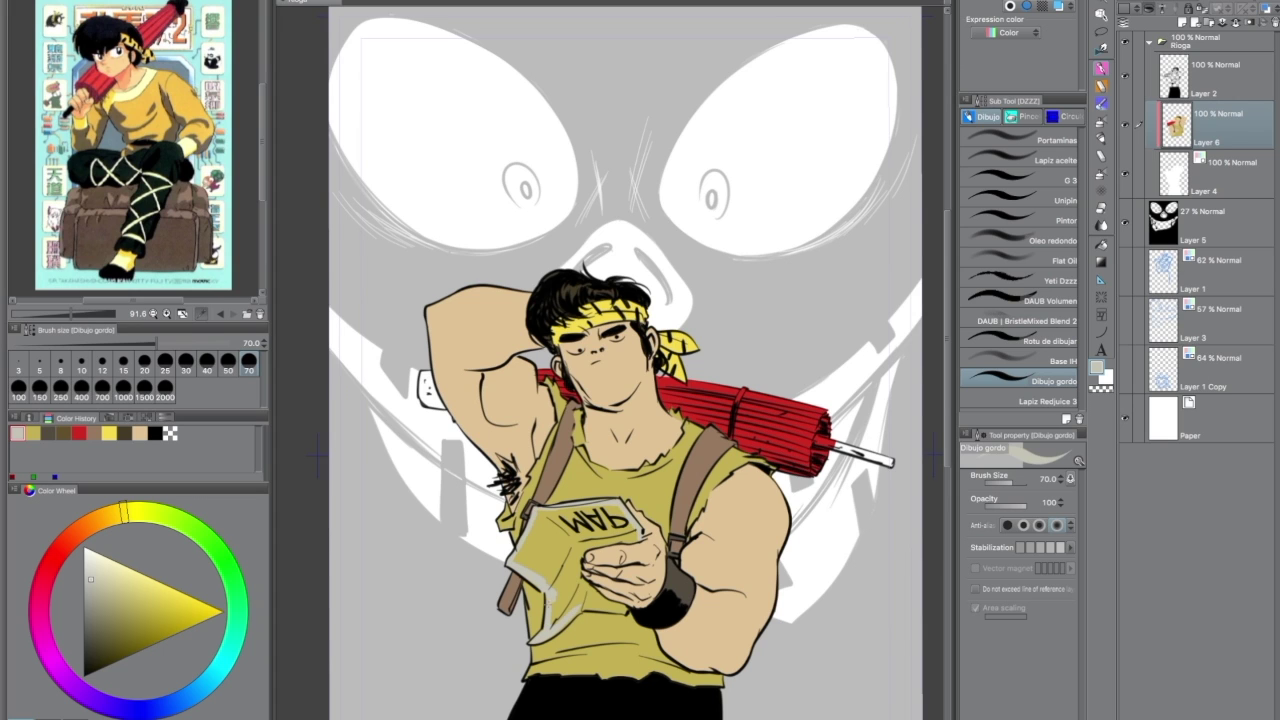
left_click_drag(530, 540, 620, 600)
left_click(1020, 180)
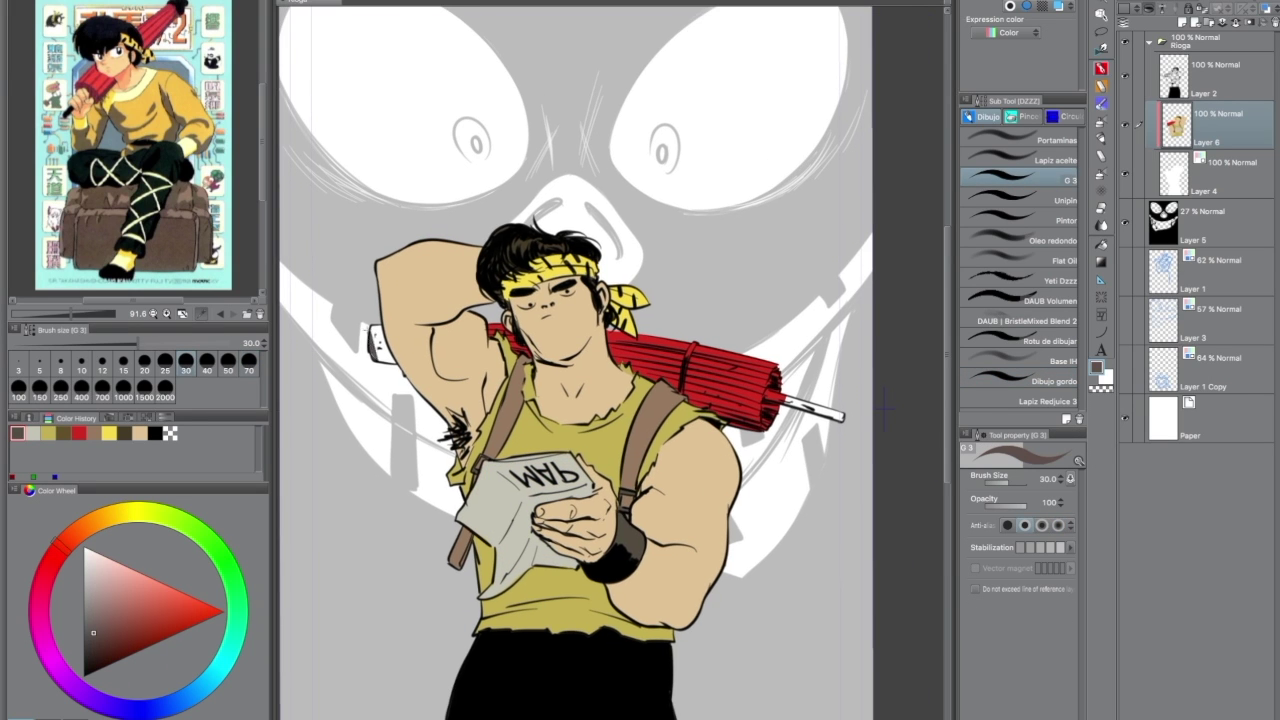
left_click_drag(370, 330, 395, 360)
left_click_drag(884, 424, 668, 440)
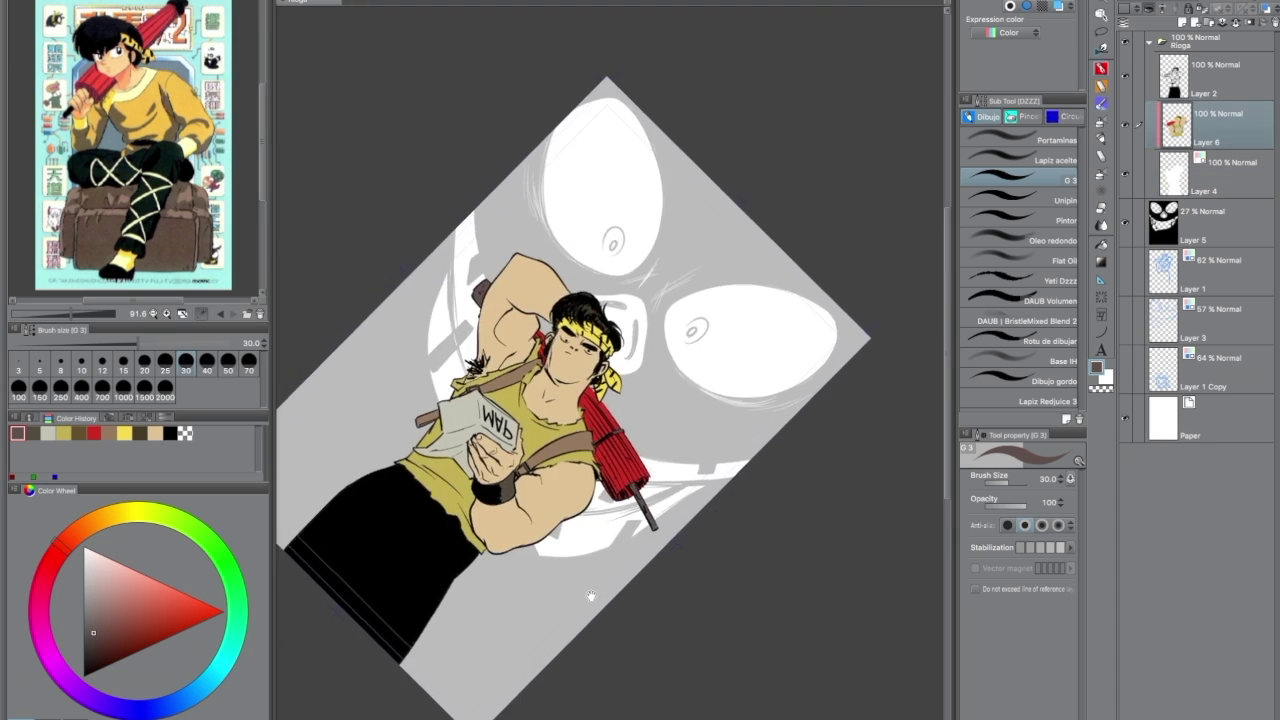
key("ctrl+0")
On a new layer beneath the piglet's ink, paint the grin yellow and the snout pink with the Pintor brush.
key("ctrl+shift+n")
left_click(1020, 220)
mouse_move(720, 565)
left_mouse_down()
mouse_move(430, 585)
mouse_move(750, 340)
left_mouse_up()
left_click(105, 576)
left_click_drag(530, 322, 600, 378)
Fill the piglet's head area with dark brown and both giant eyes with light warm grey.
key("g")
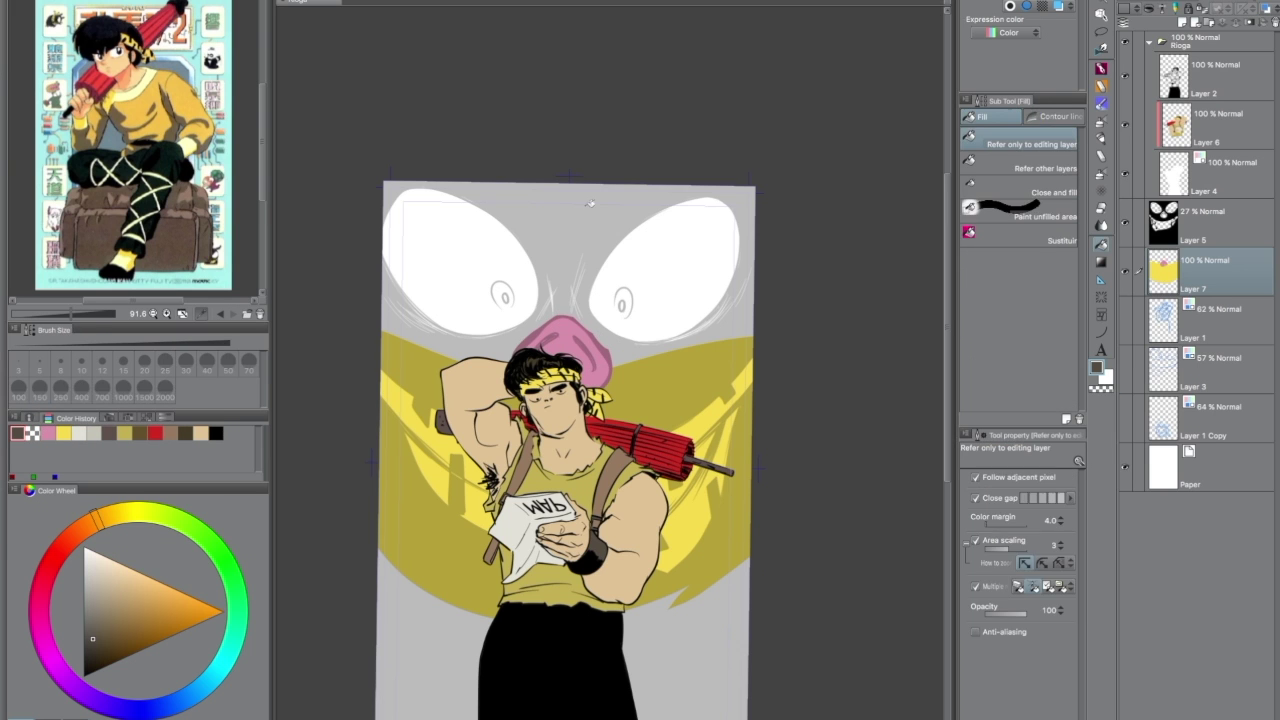
left_click(590, 203)
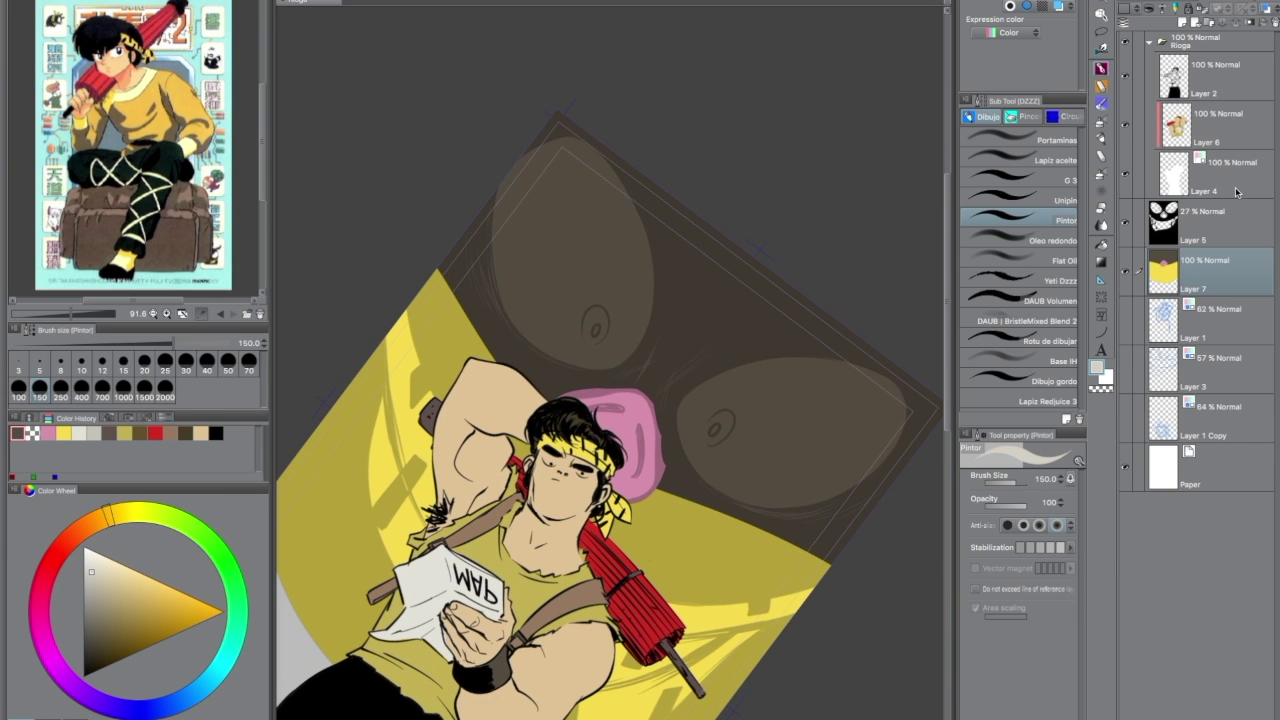
left_click(565, 225)
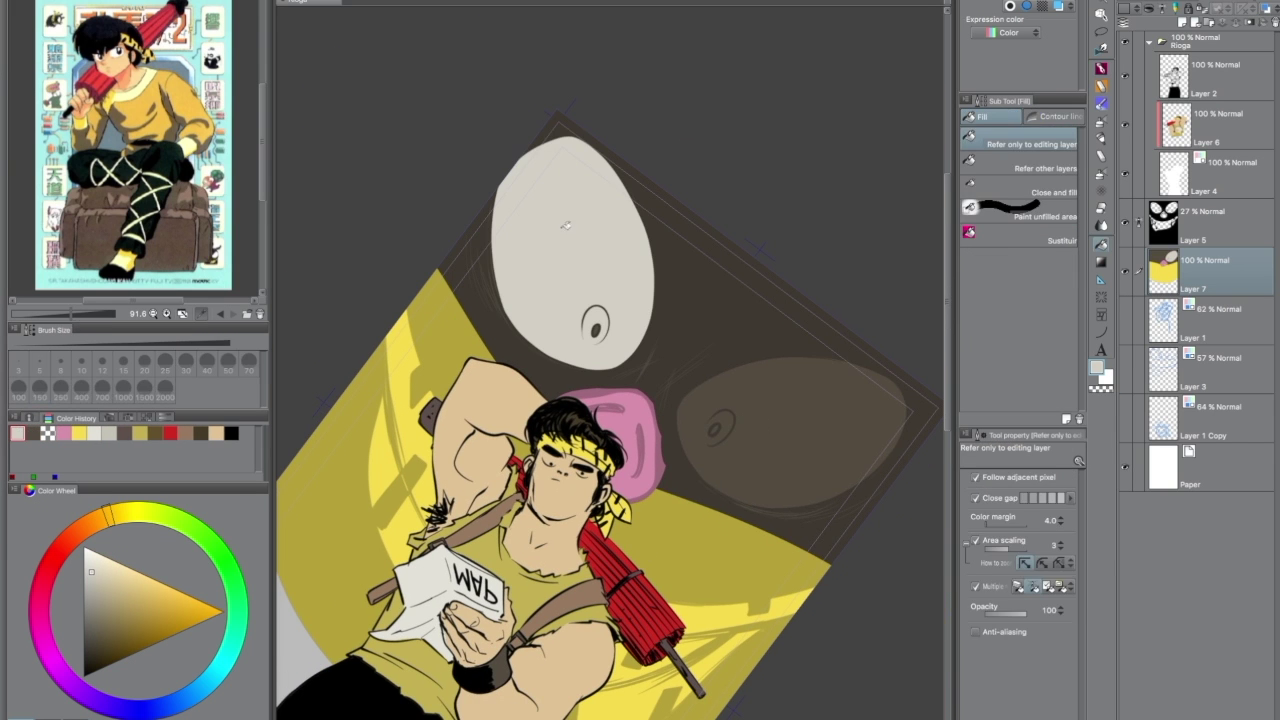
left_click(790, 430)
Colour the irises of both giant eyes light blue.
key("b")
left_click(210, 680)
left_click(120, 592)
left_click(595, 325)
left_click(1205, 222)
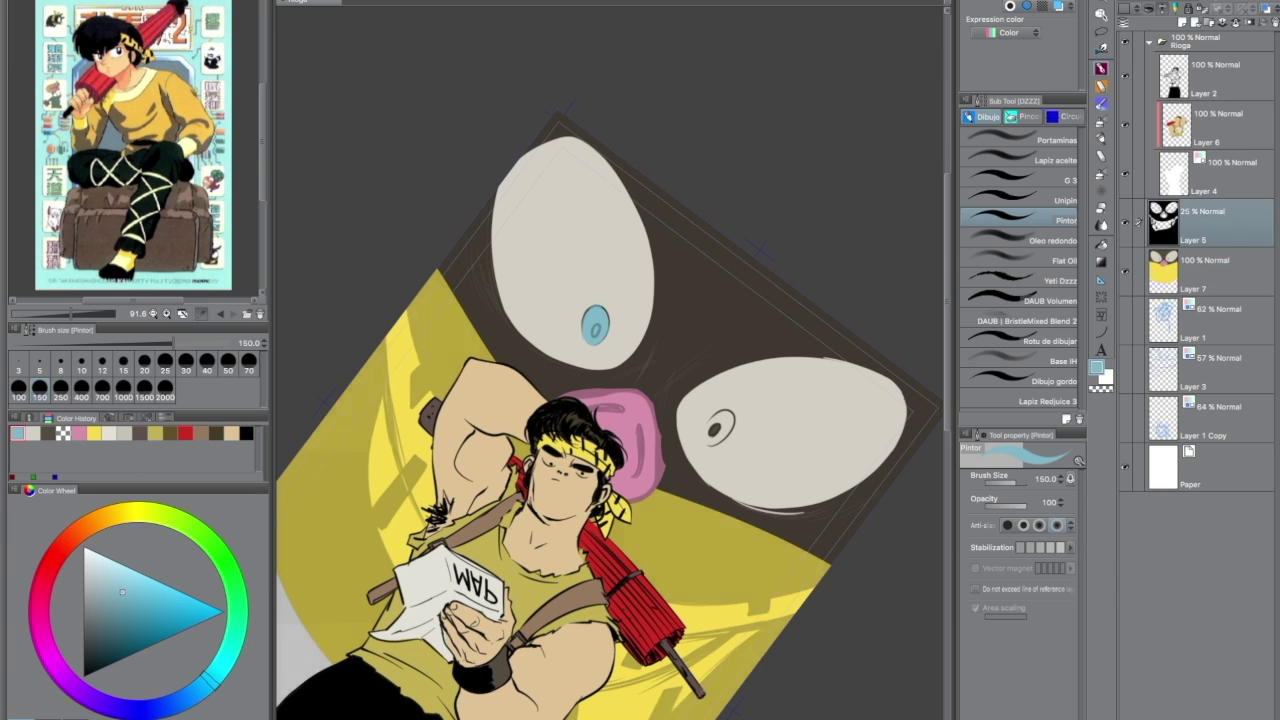
left_click(1138, 270)
left_click(717, 428)
Group the piglet's ink and colour layers in a folder named PChan, with the ink at full opacity.
key("ctrl+0")
key("ctrl+g")
double_click(1188, 210)
type("PChan")
key("Return")
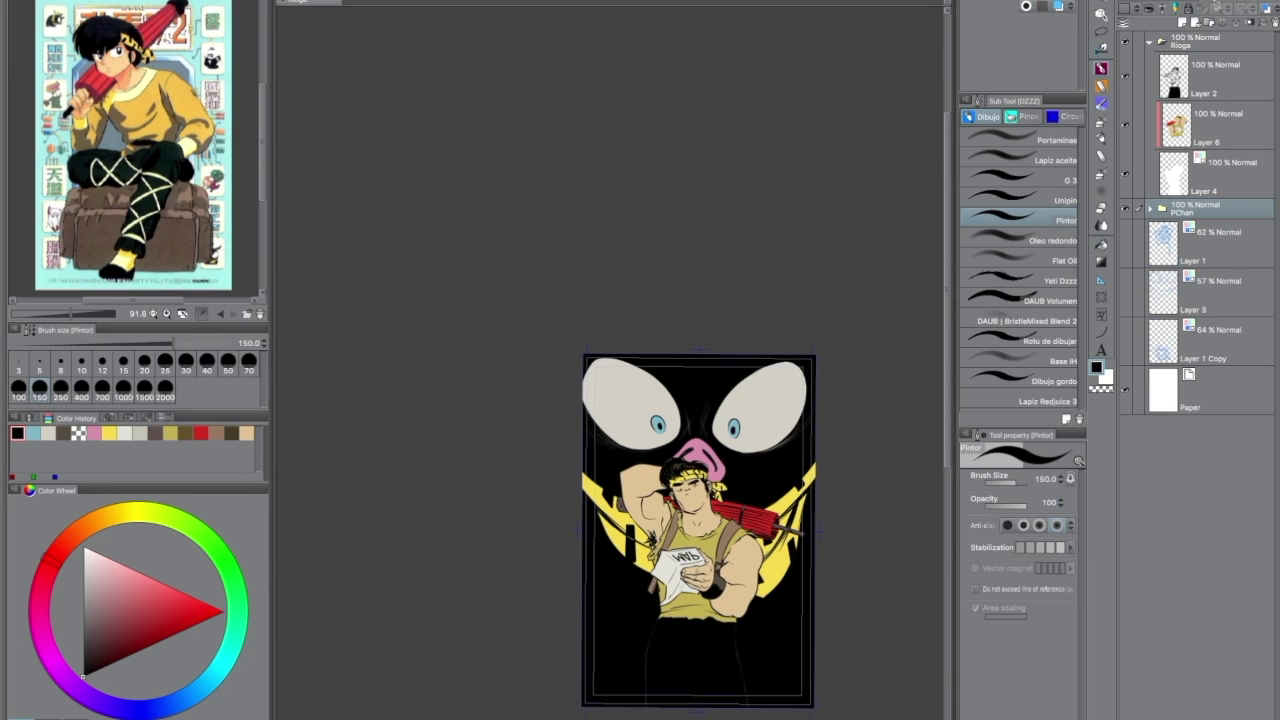
Lower the PChan folder to 60% opacity and bring back the standing reference picture.
left_click(1215, 122)
scroll(795, 548, "up", 5)
left_click(220, 314)
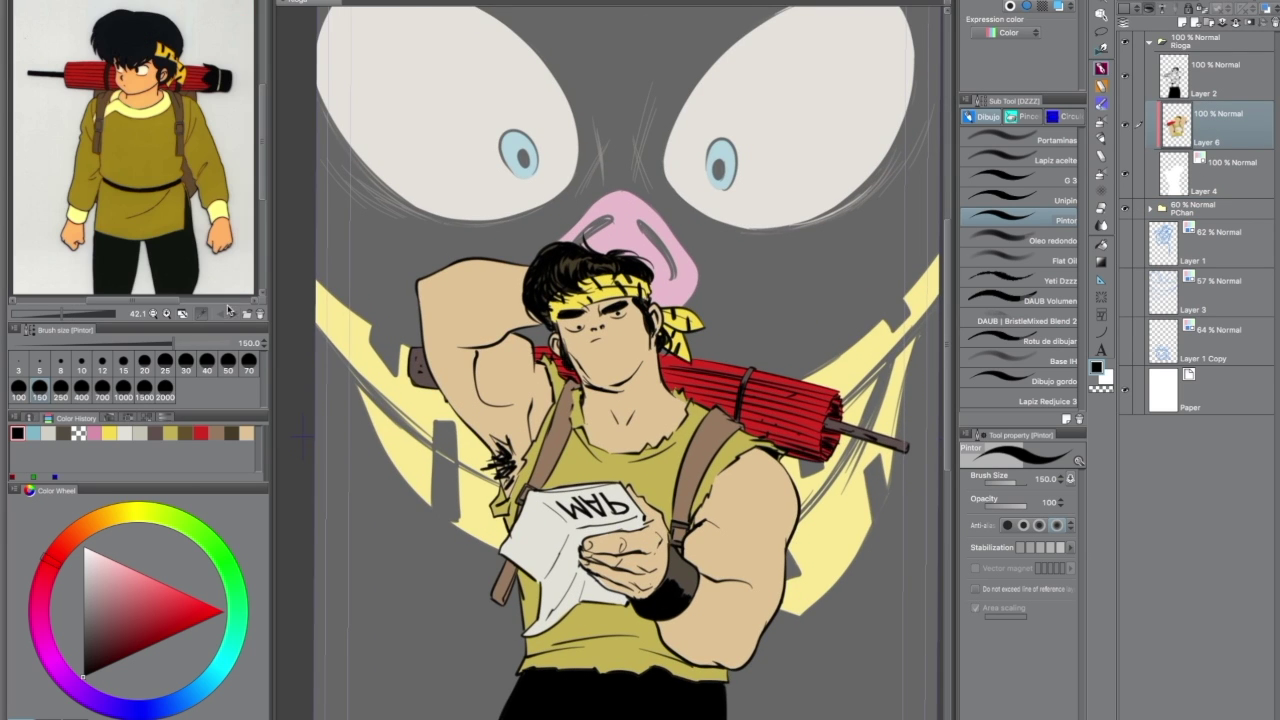
Outline the backpack showing on both sides of the waist with the Lapiz aceite brush and paint it brown on the figure's colour layer.
key("ctrl+0")
left_click(1215, 70)
left_click(1030, 160)
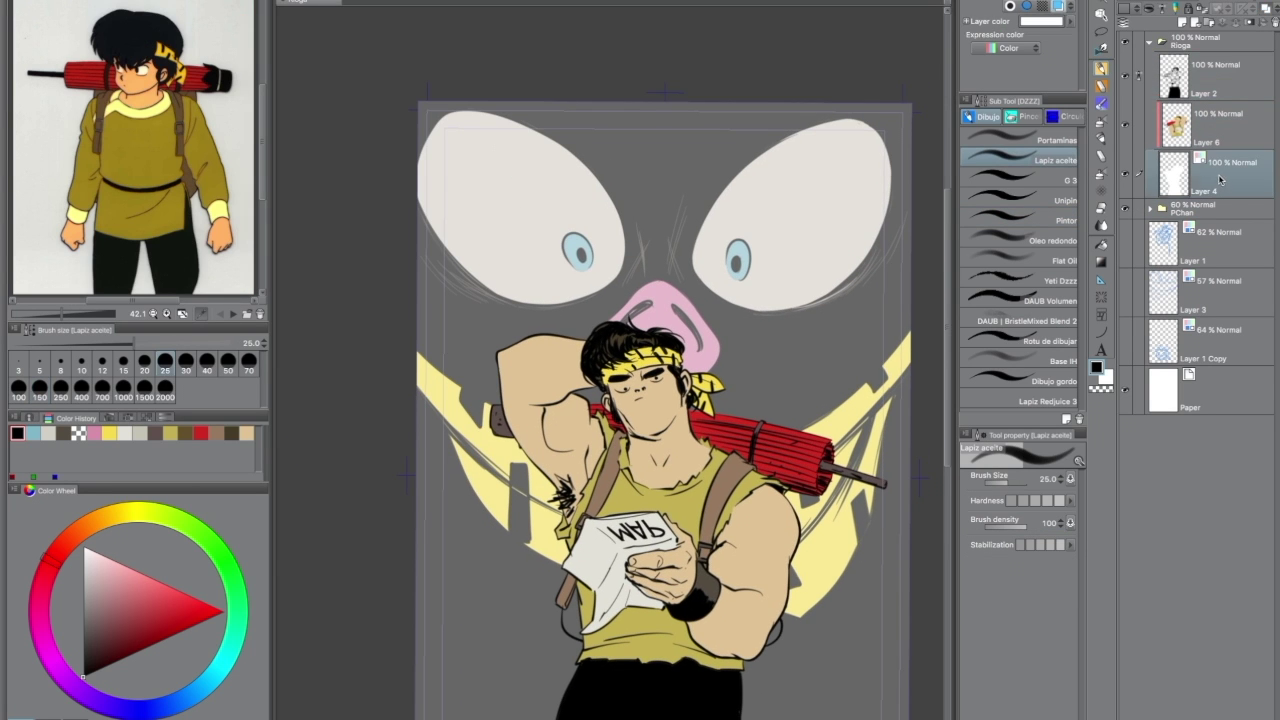
left_click(1060, 220)
left_click(113, 613)
left_click(1215, 122)
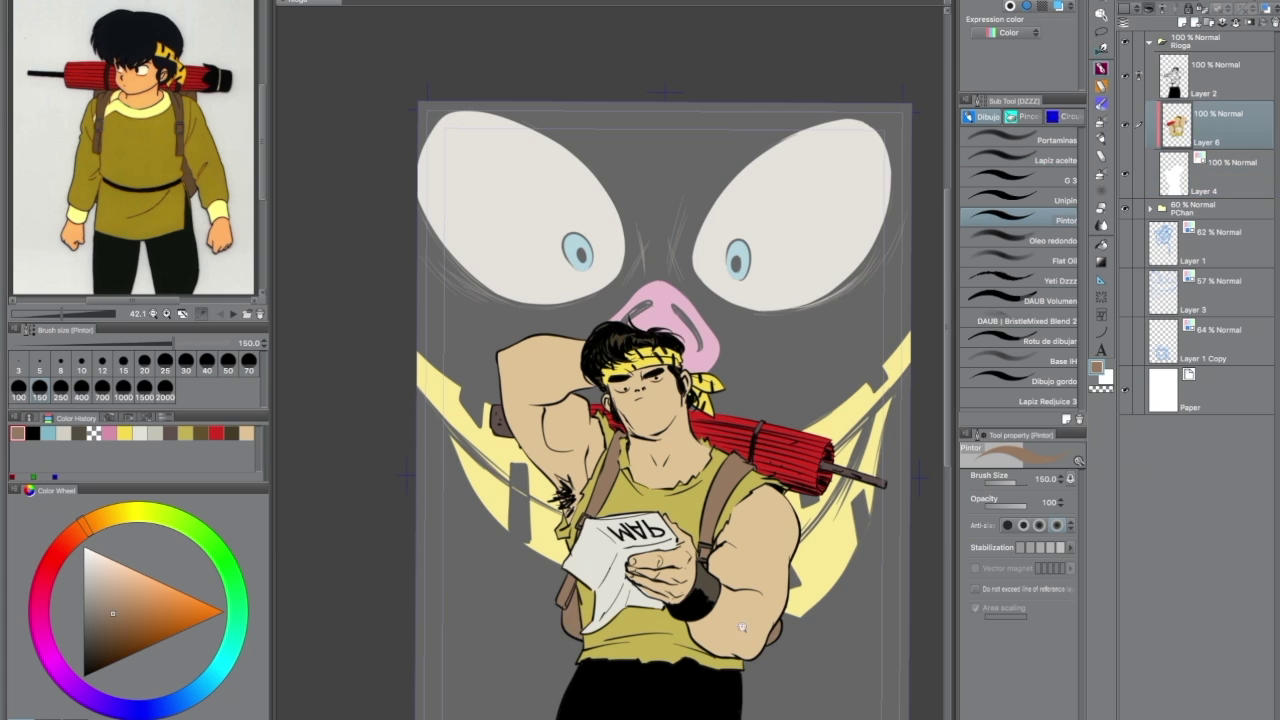
left_click(124, 580)
scroll(665, 536, "down", 3)
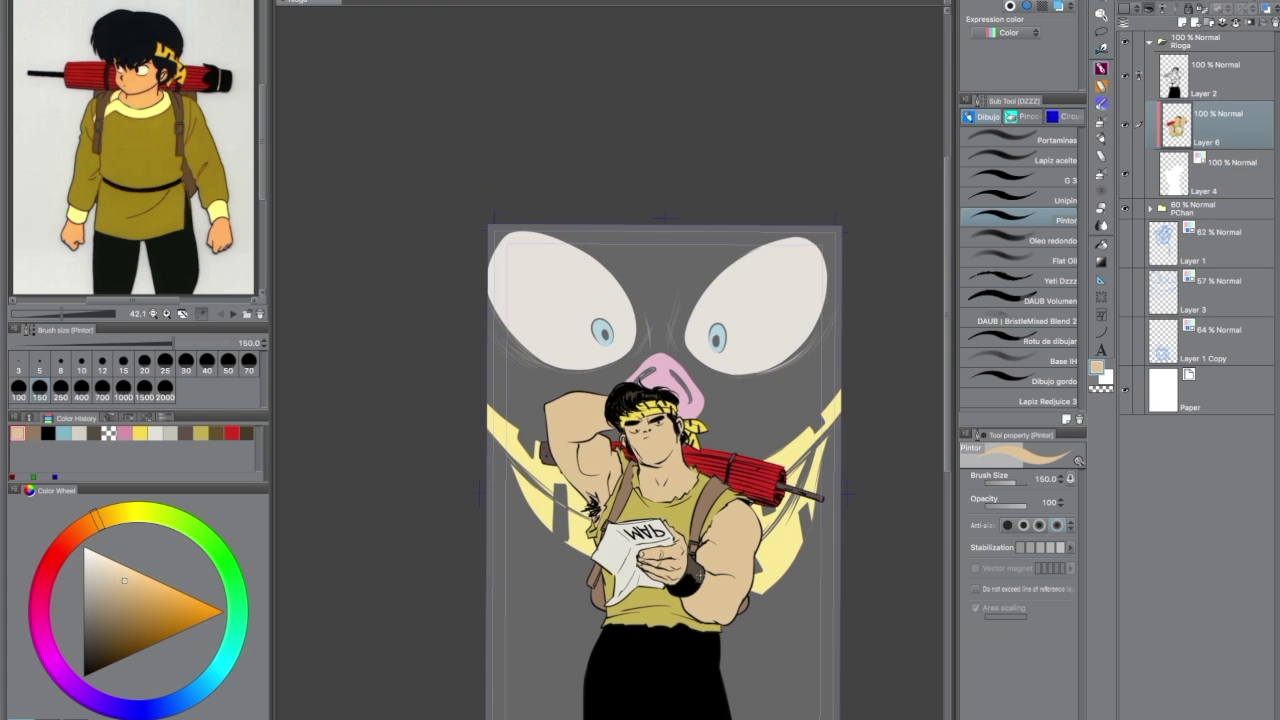
Restore the PChan folder to 100% opacity and fill a new layer at its top with blue-violet at 55% opacity.
left_click(1152, 210)
left_click(135, 608)
key("alt+BackSpace")
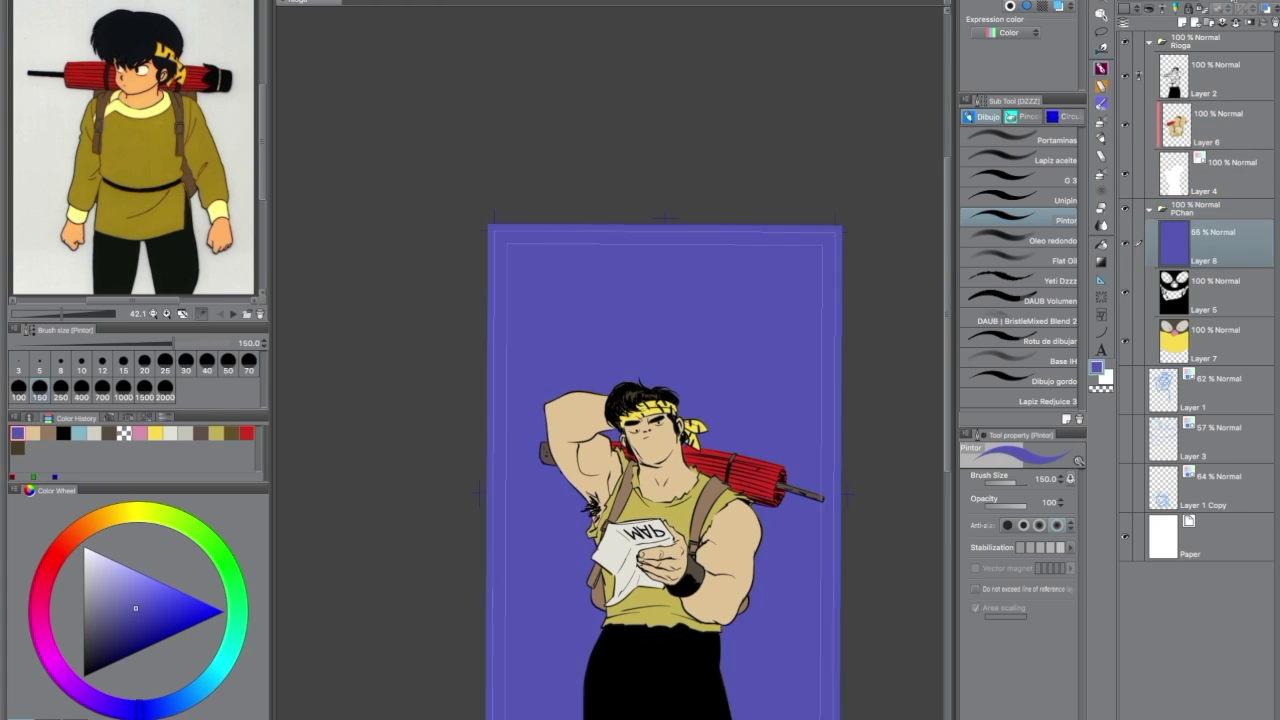
left_click(1148, 210)
Recolour the figure's skin ochre brown, the straps darker brown and the shirt a paler yellow.
left_click(1215, 122)
left_click(83, 537)
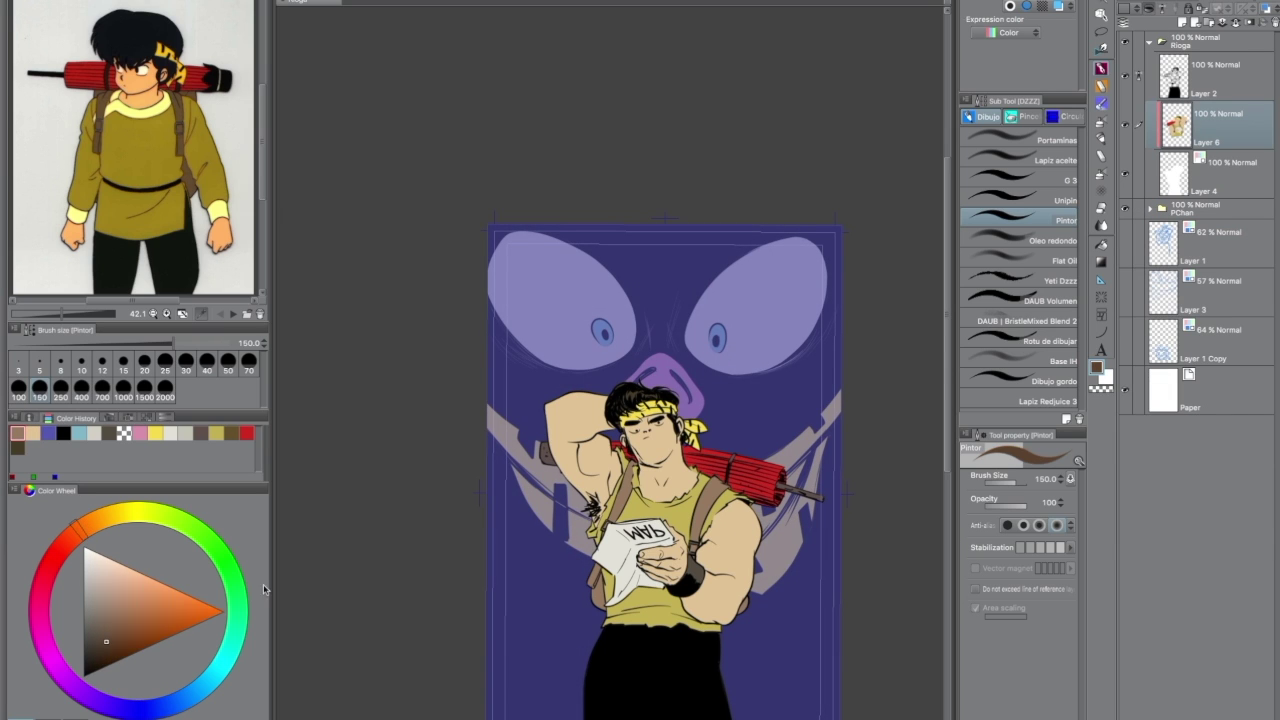
left_click(740, 537, "alt")
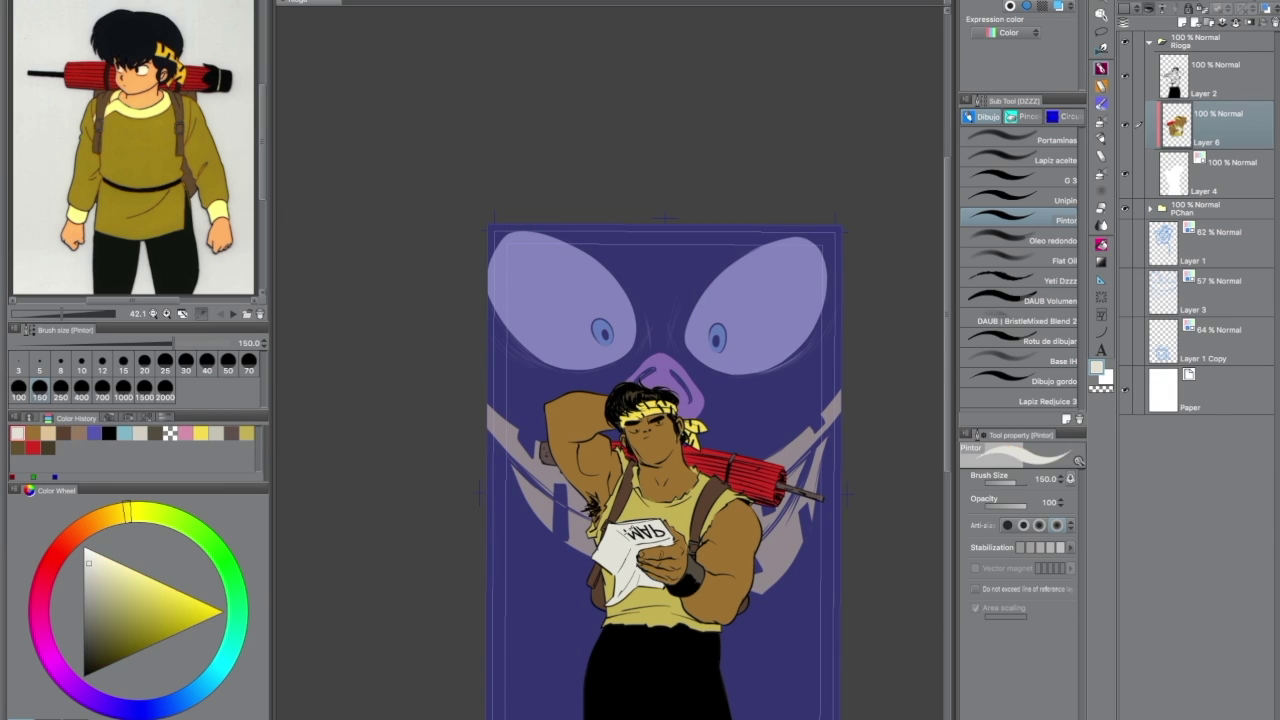
Recolour the umbrella reddish brown and the map olive grey, and pick up the ochre skin colour.
key("g")
key("b")
key("g")
key("b")
scroll(678, 548, "up", 3)
left_click(680, 548, "alt")
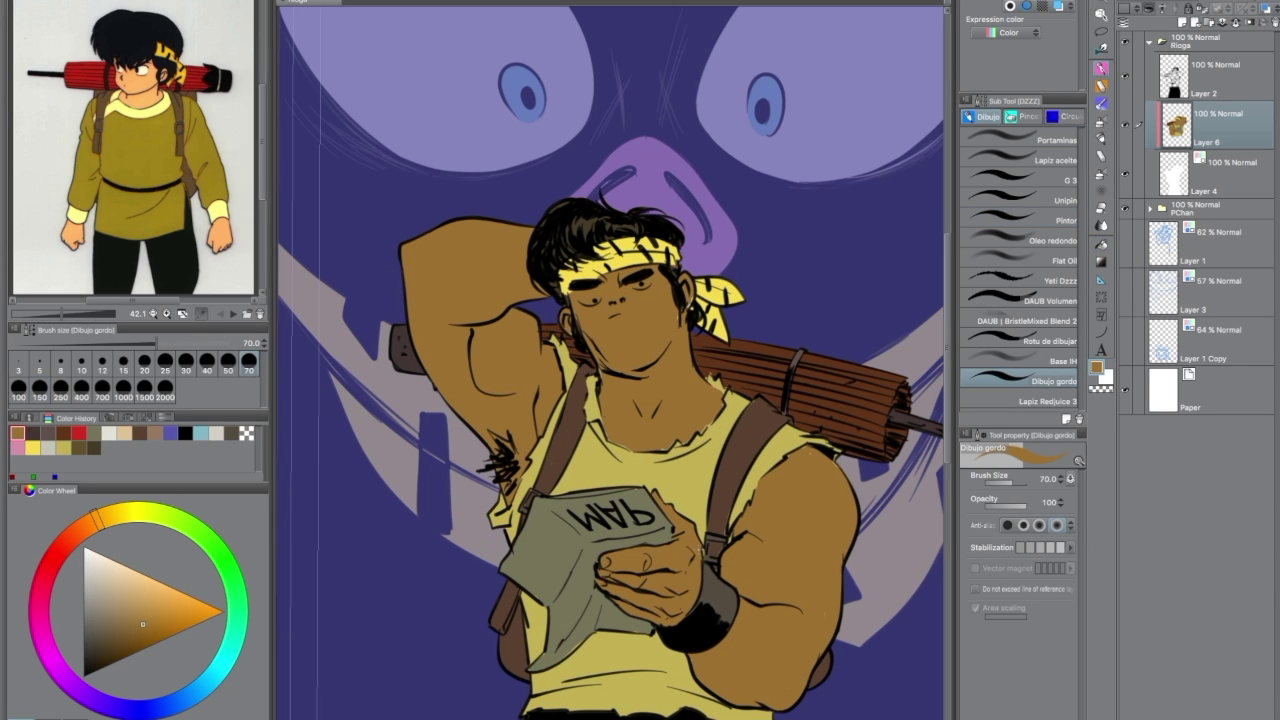
Give the figure's inked line art on Layer 2 a very dark brown layer colour.
left_click(790, 651, "alt")
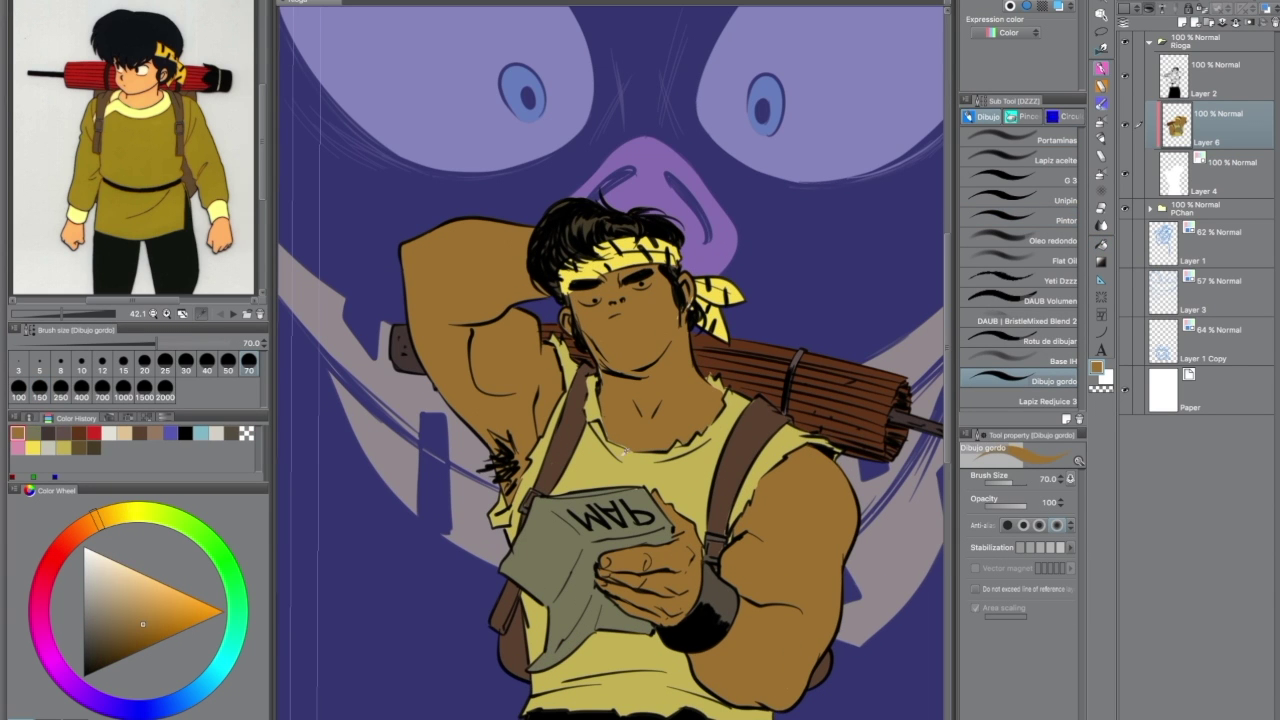
left_click(625, 450, "alt")
left_click(690, 303, "alt")
left_click(586, 348, "alt")
left_click(706, 377, "alt")
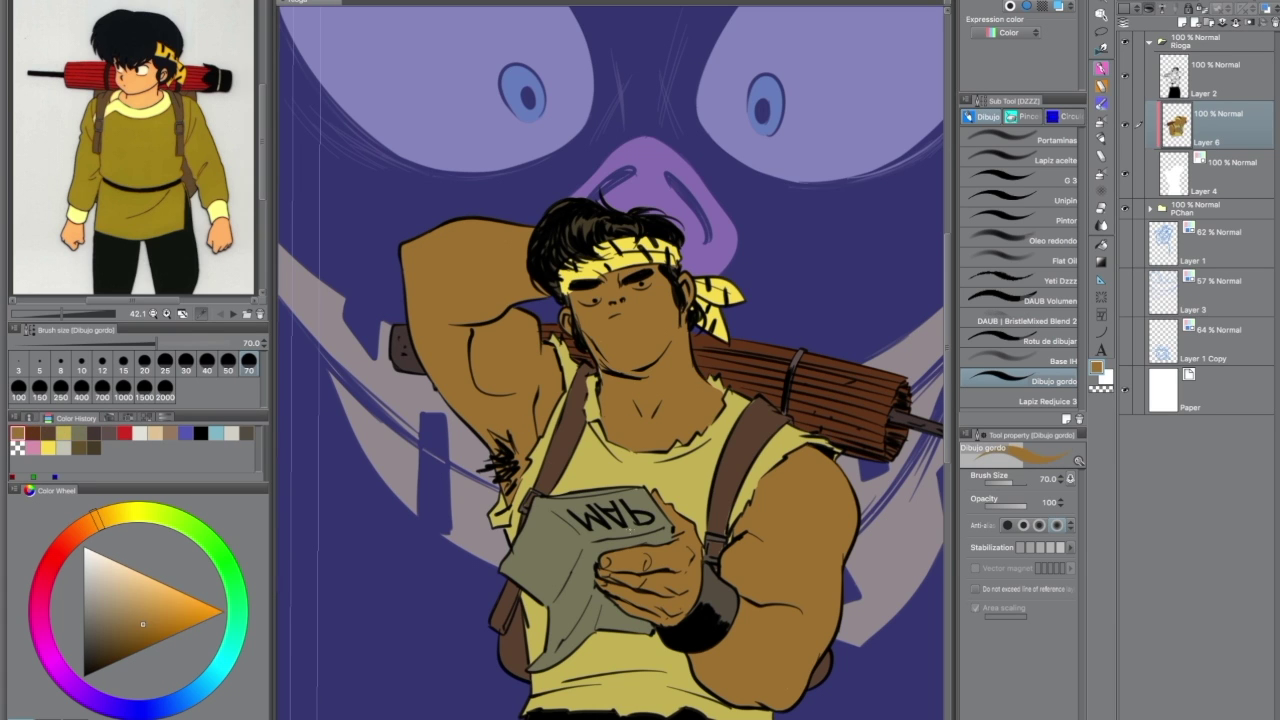
key("ctrl+0")
left_click(115, 646)
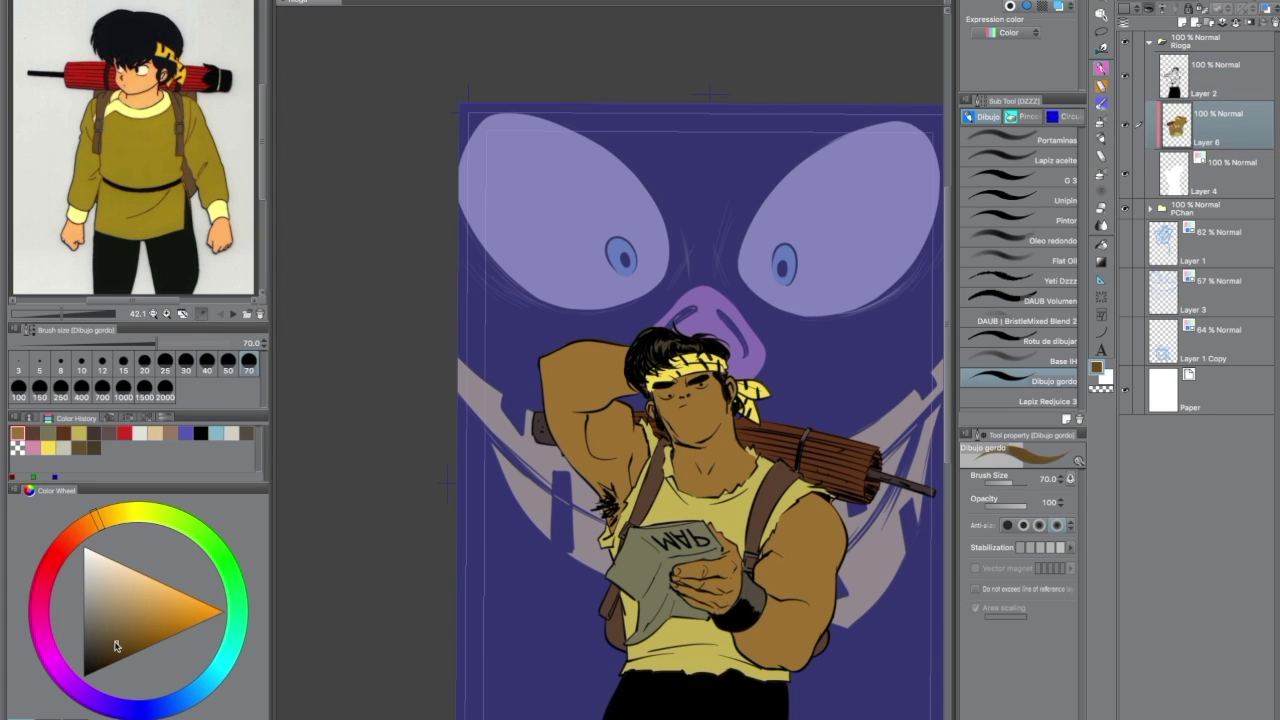
left_click(100, 668)
key("ctrl+minus")
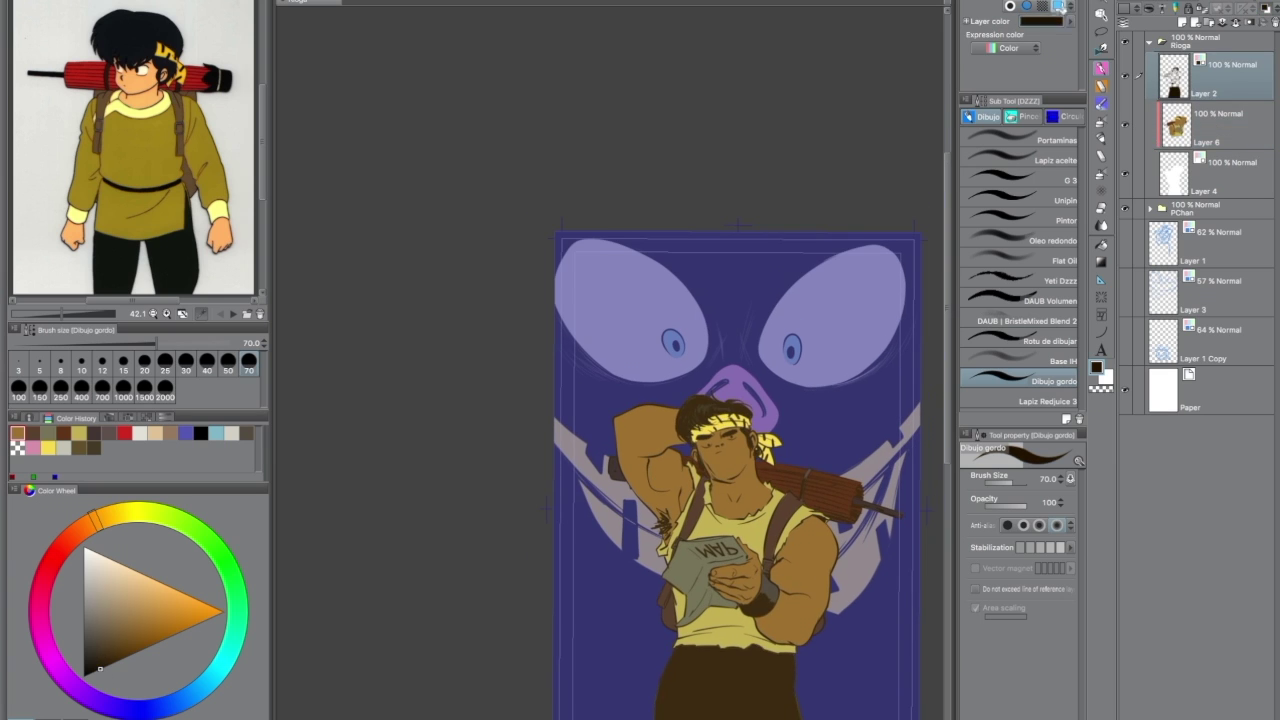
Add a clipped layer above the figure's colour layer and paint light peach highlights on the raised arm.
key("ctrl+shift+n")
left_click(143, 624)
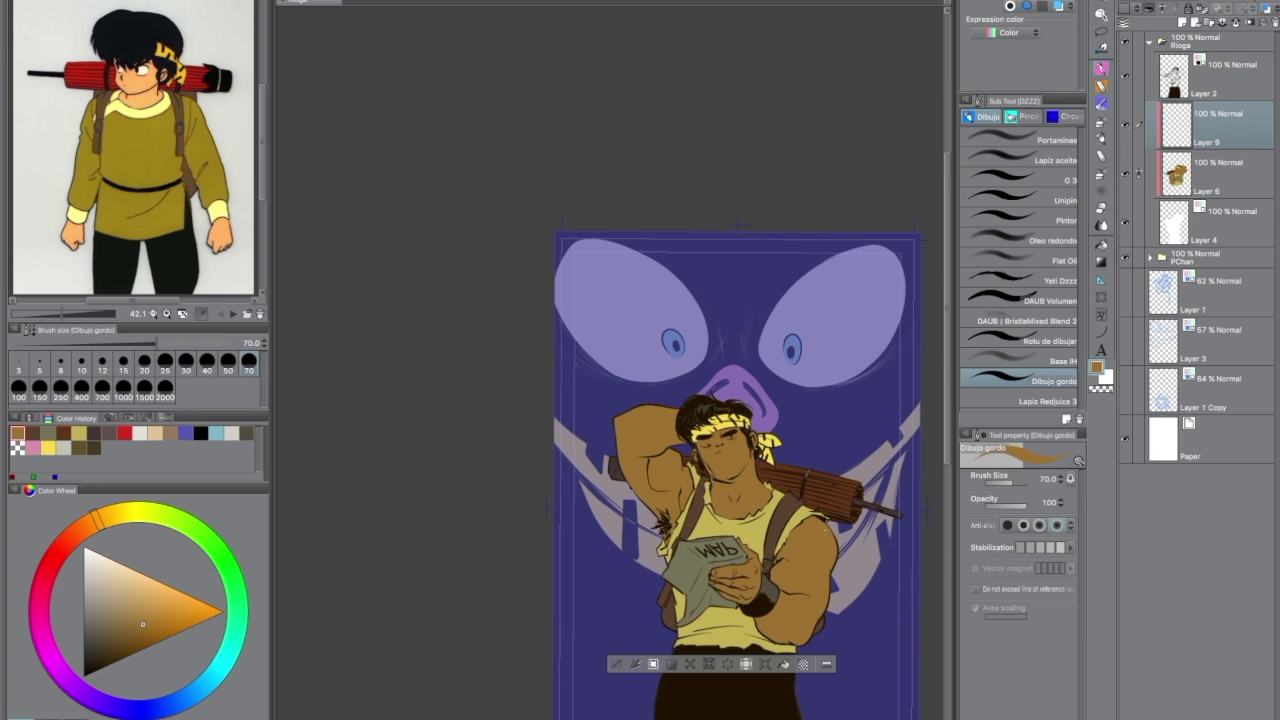
key("ctrl+plus")
left_click(130, 583)
key("minus")
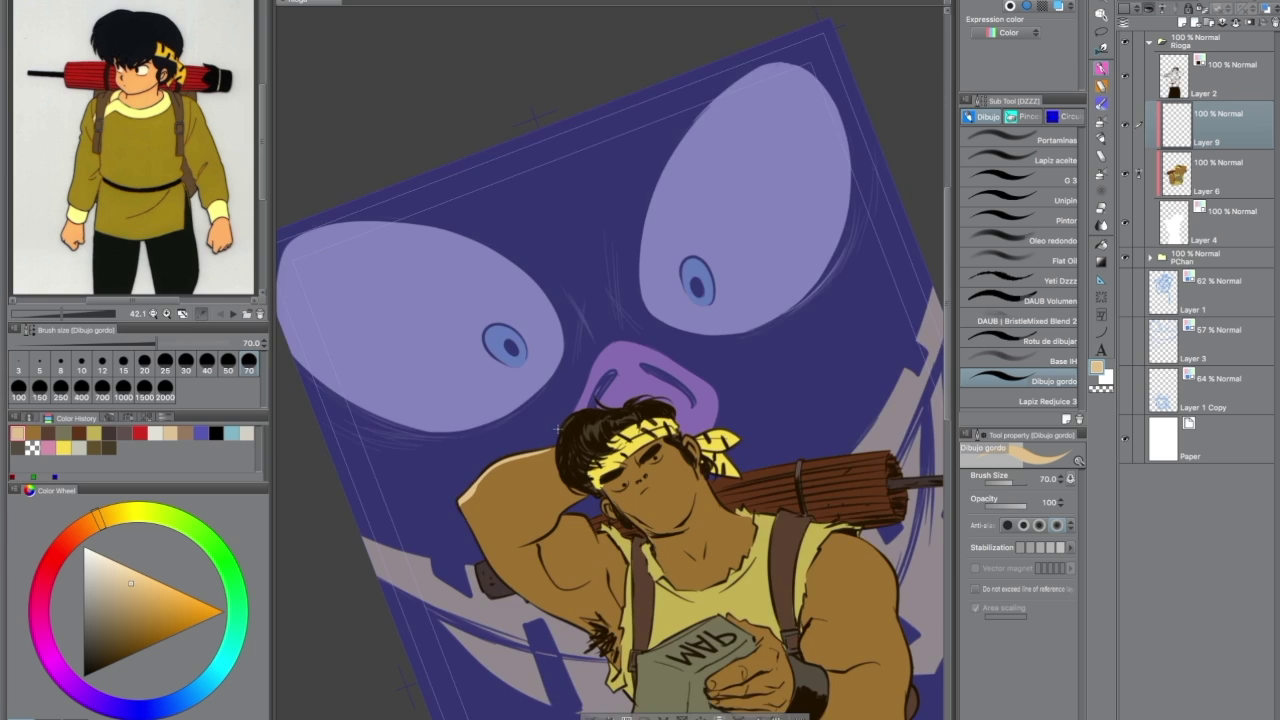
key("asciicircum")
key("minus")
key("minus")
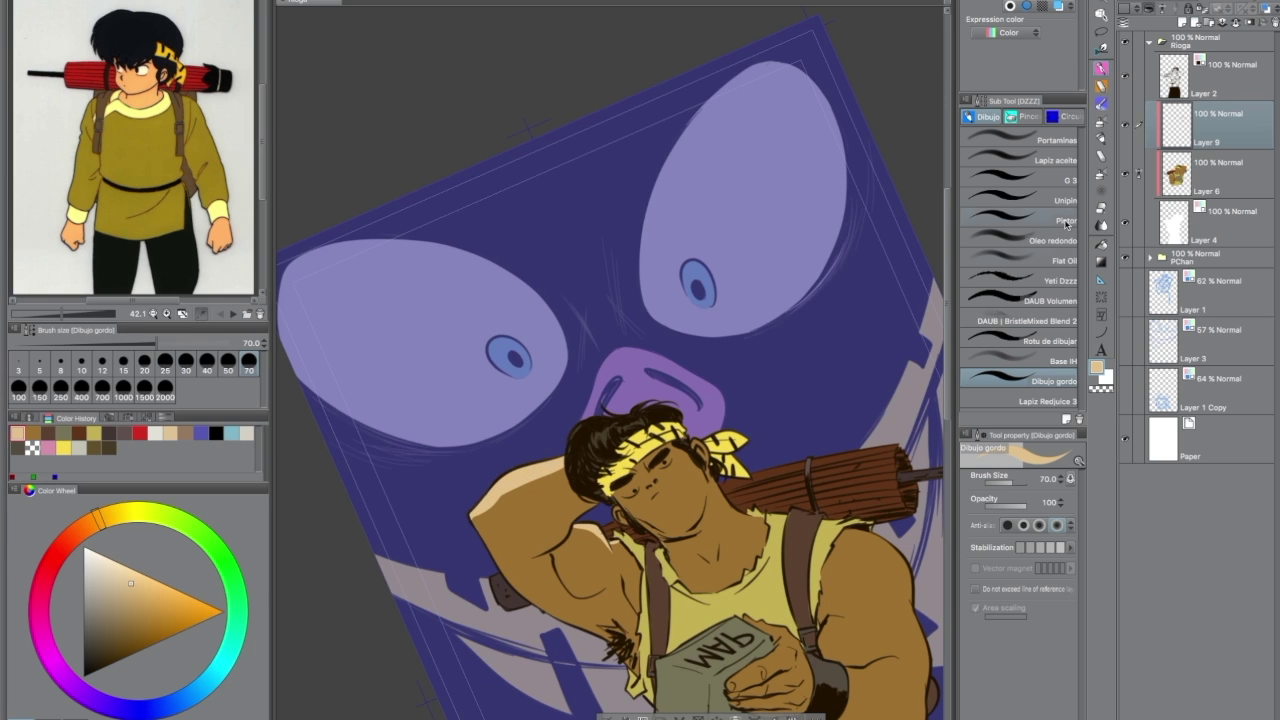
Paint peach highlights on the face, arms and hand with the Pintor brush and blend in a paler peach with Flat Oil.
left_click(1062, 220)
key("asciicircum")
key("asciicircum")
key("asciicircum")
left_click_drag(921, 508, 901, 404)
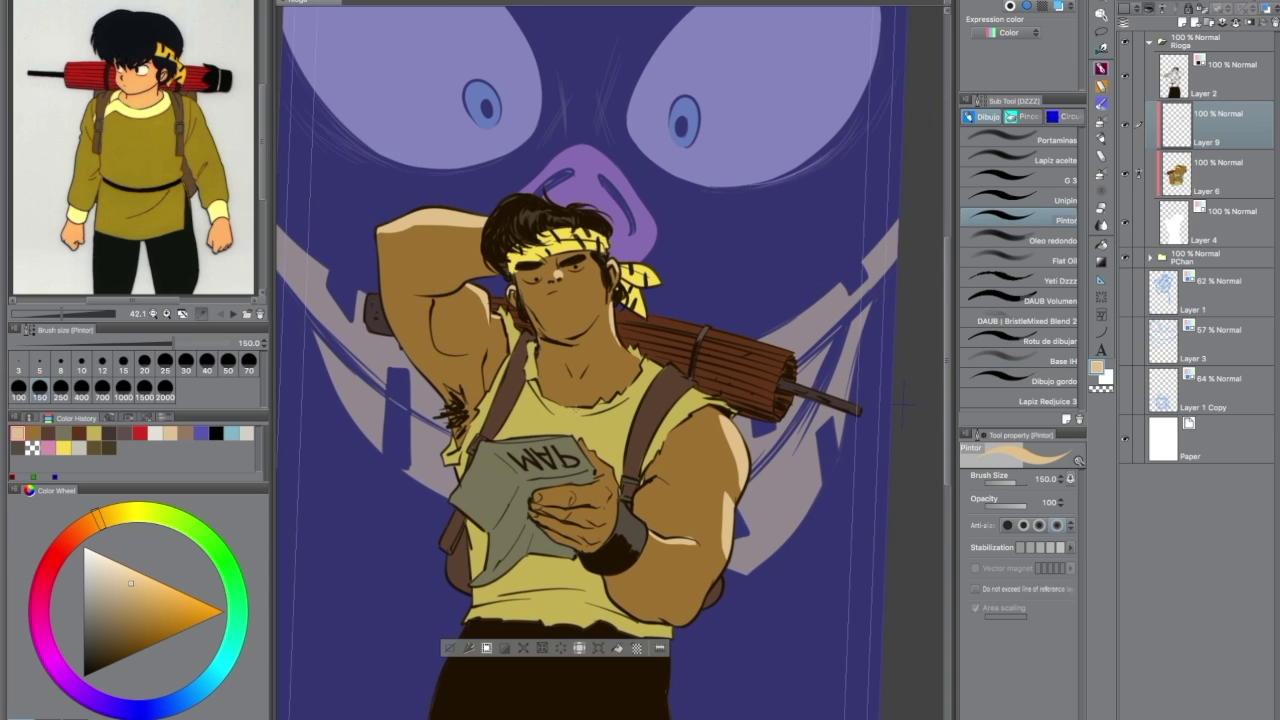
key("b")
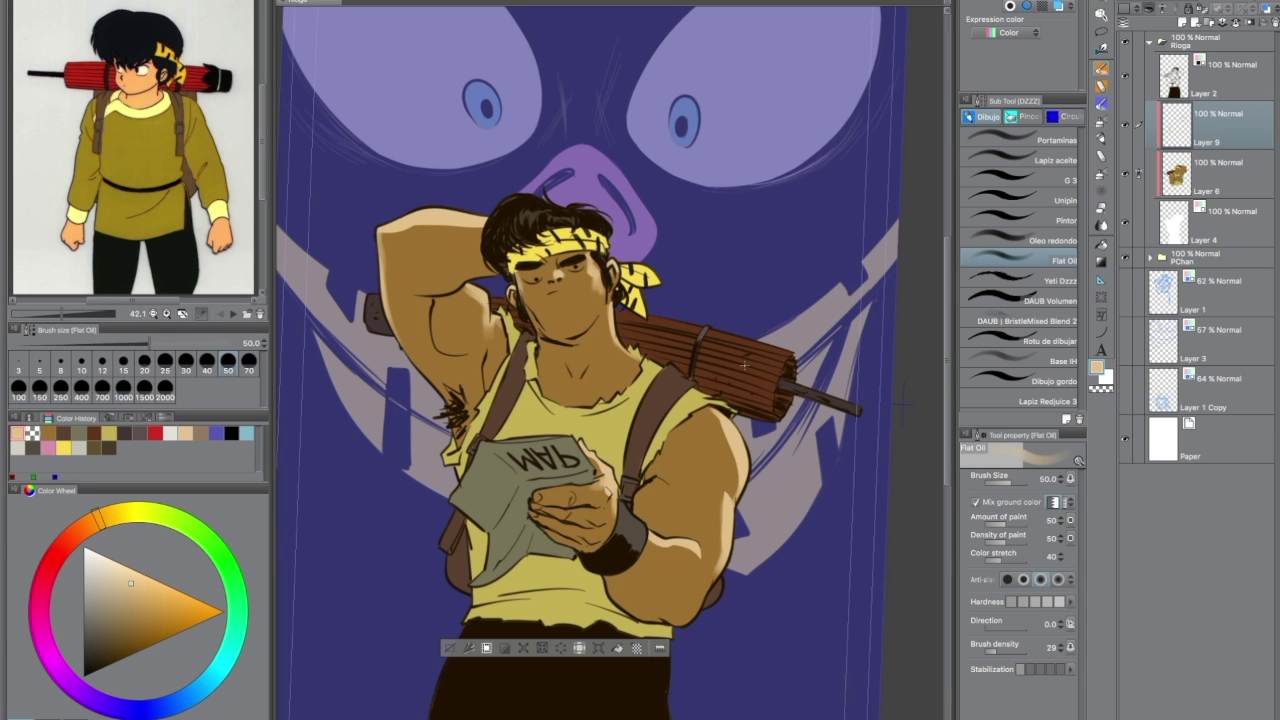
left_click(124, 563)
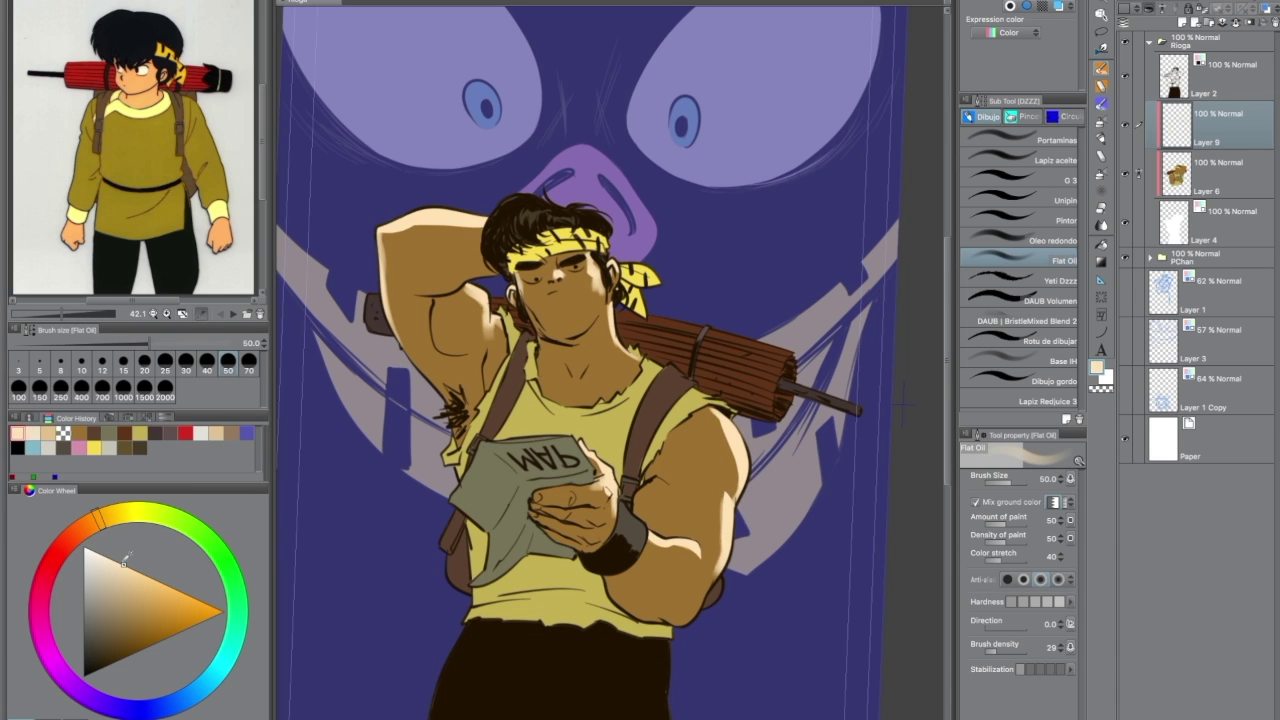
Fill the whites of the eyes with a light greyish beige using the Dibujo gordo brush.
left_click(1020, 381)
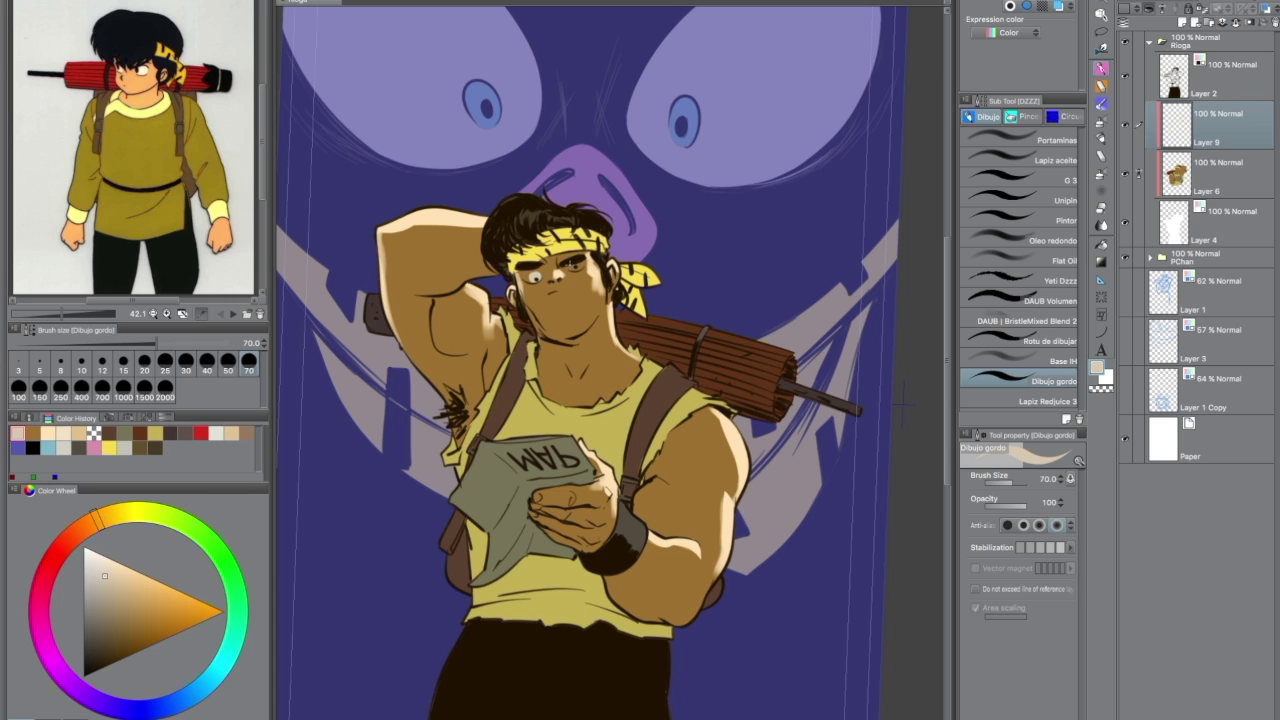
left_click(578, 298, "alt")
left_click(576, 266, "alt")
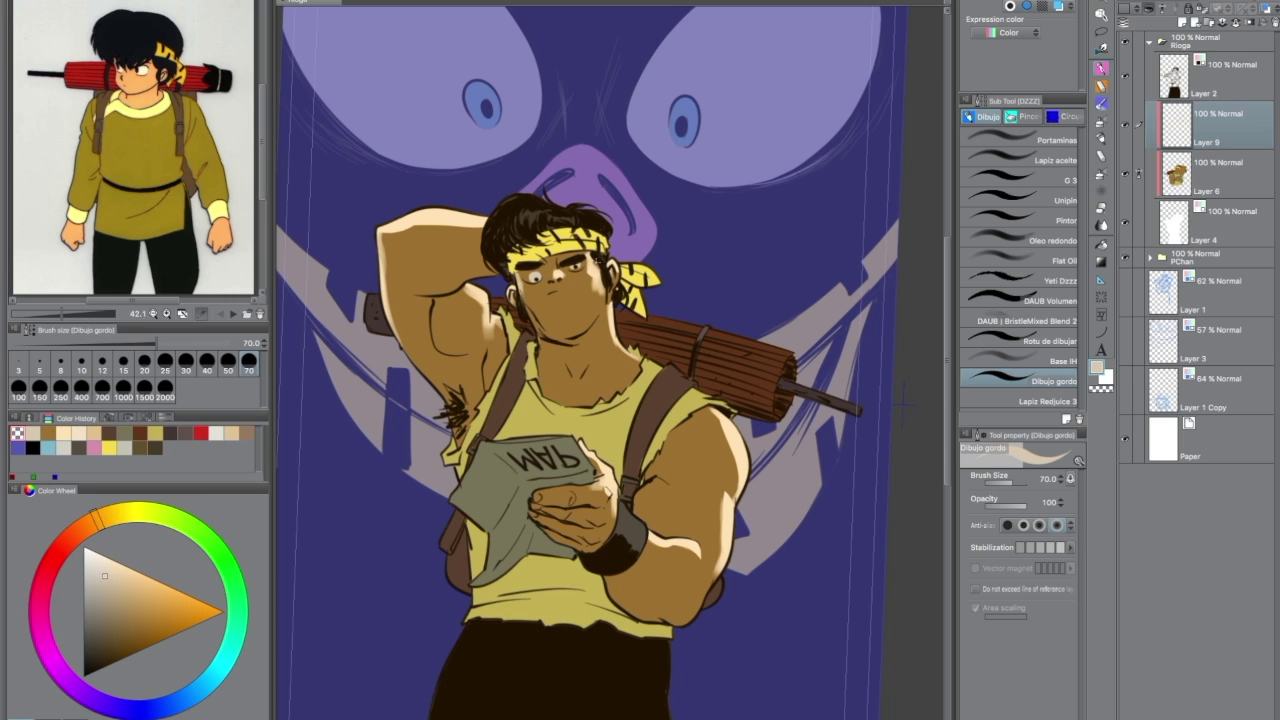
Recolour the shirt darker olive on Layer 6 and paint pale yellow highlights along its edges on Layer 9, blended with Flat Oil.
left_click(134, 623)
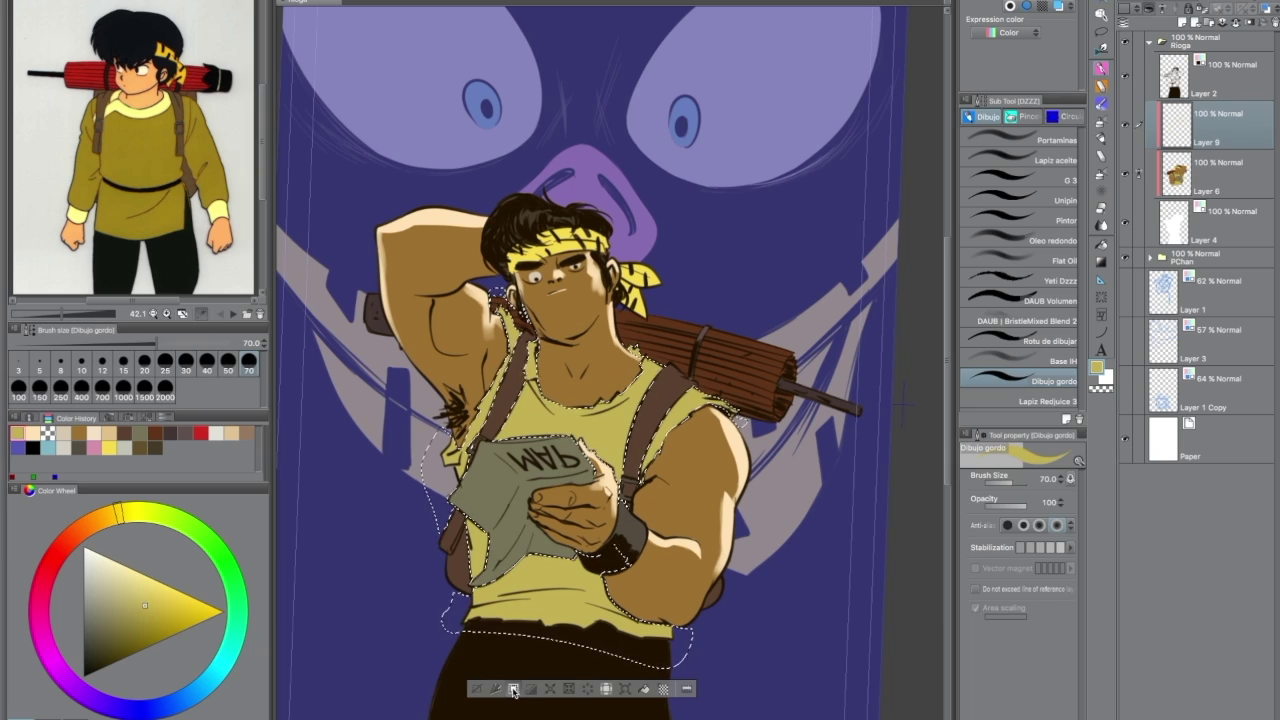
left_click(1200, 175)
key("alt+Delete")
left_click(130, 577)
left_click(1210, 125)
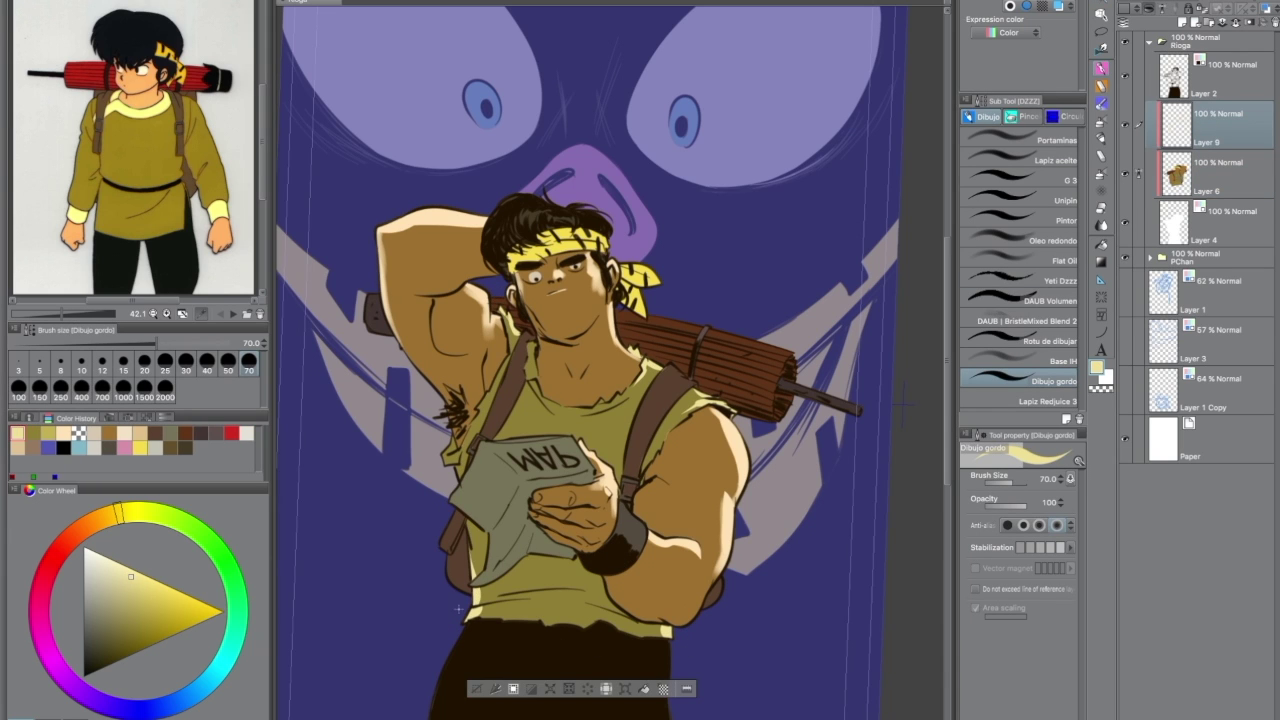
left_click(1030, 260)
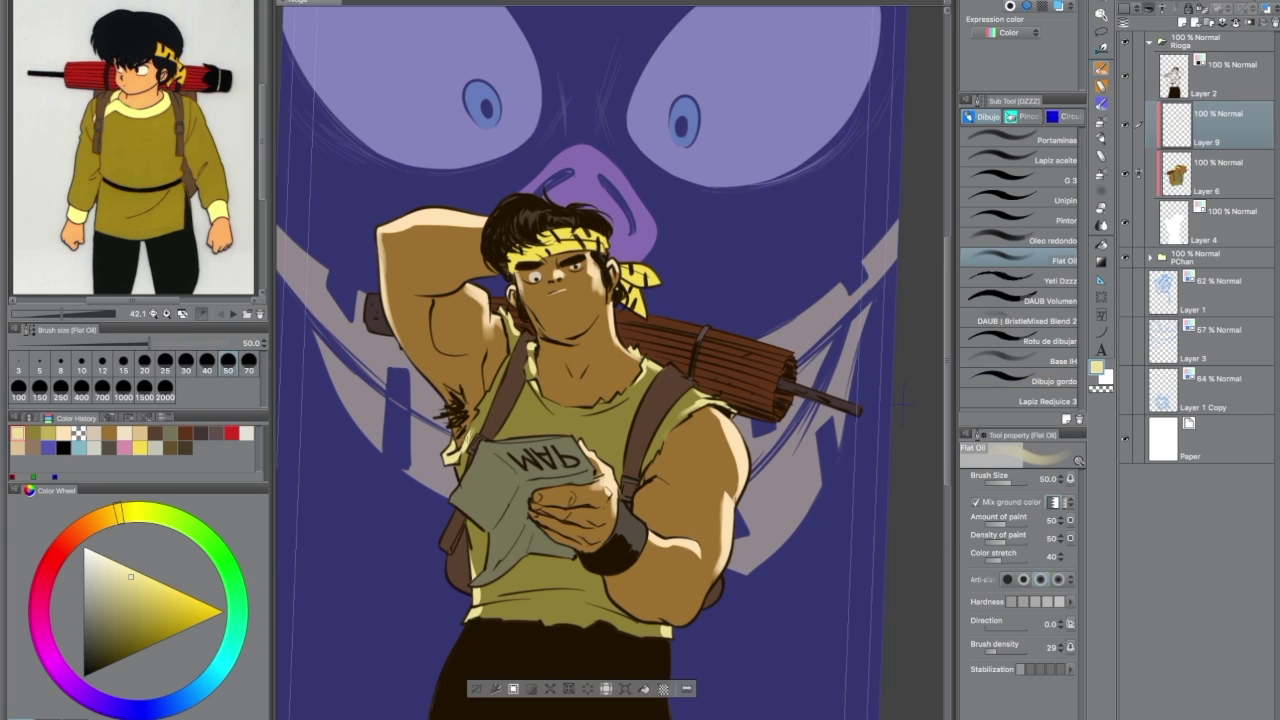
Select the brown straps and backpack and paint salmon highlights on them with Dibujo gordo, softened with Flat Oil.
scroll(738, 589, "down", 3)
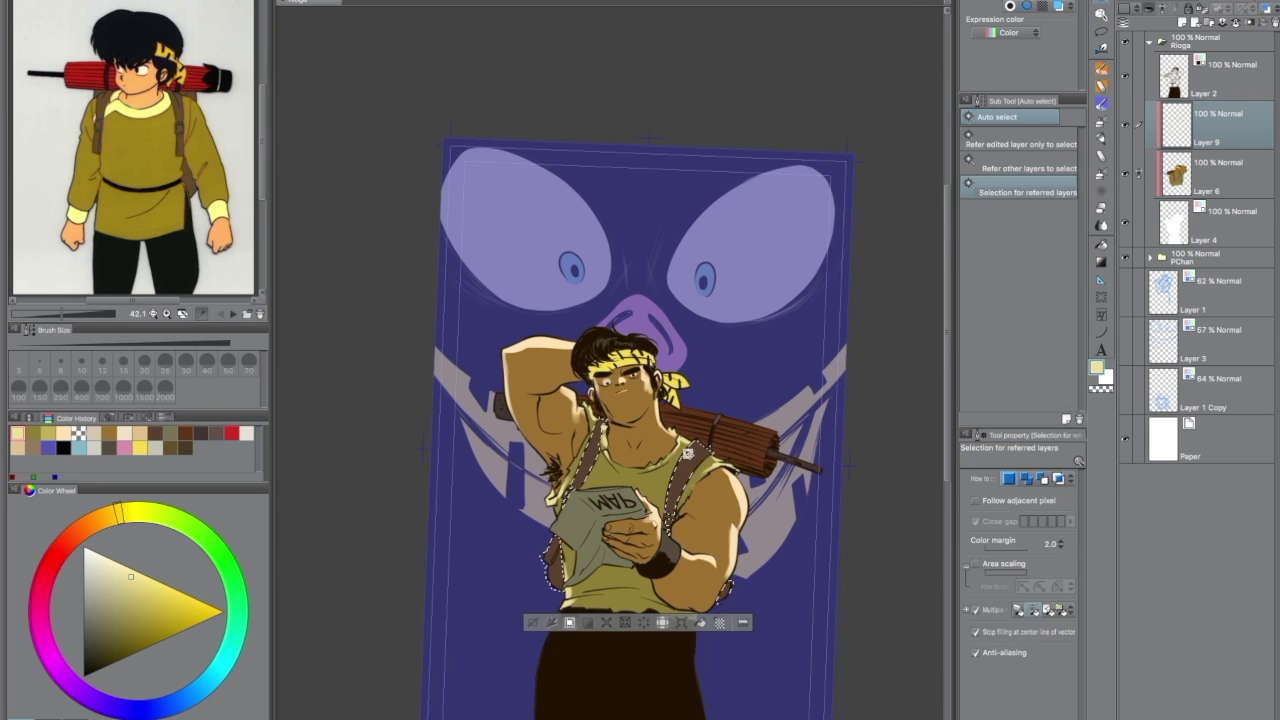
left_click(1030, 380)
scroll(708, 477, "up", 3)
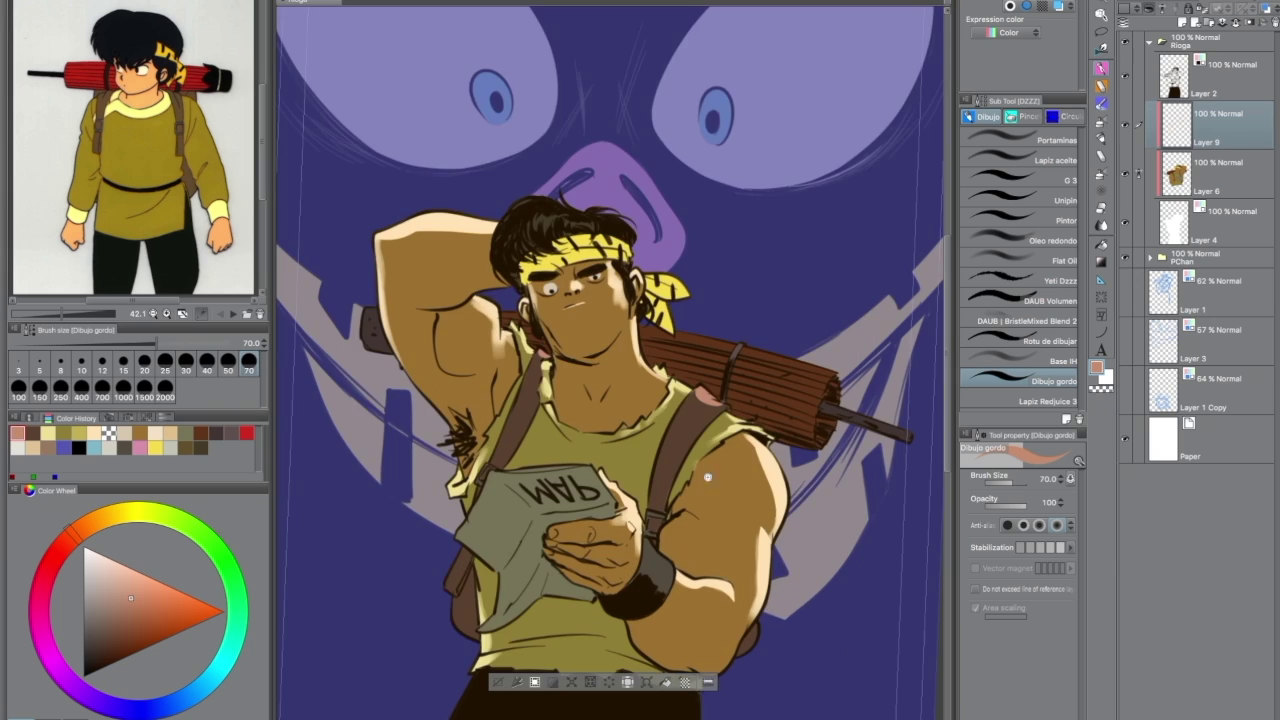
scroll(776, 600, "down", 3)
left_click(1060, 260)
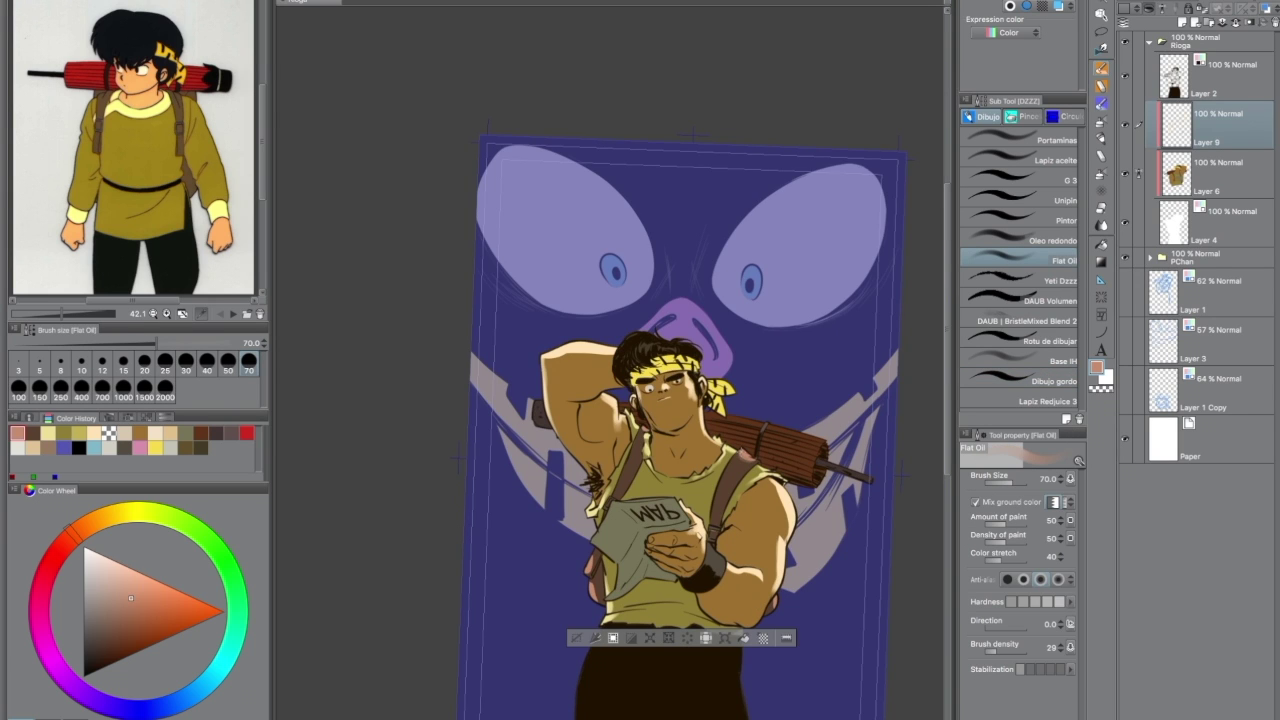
Change the layer colour of the line art on Layer 2 to a dark reddish brown.
left_click(745, 690, "alt")
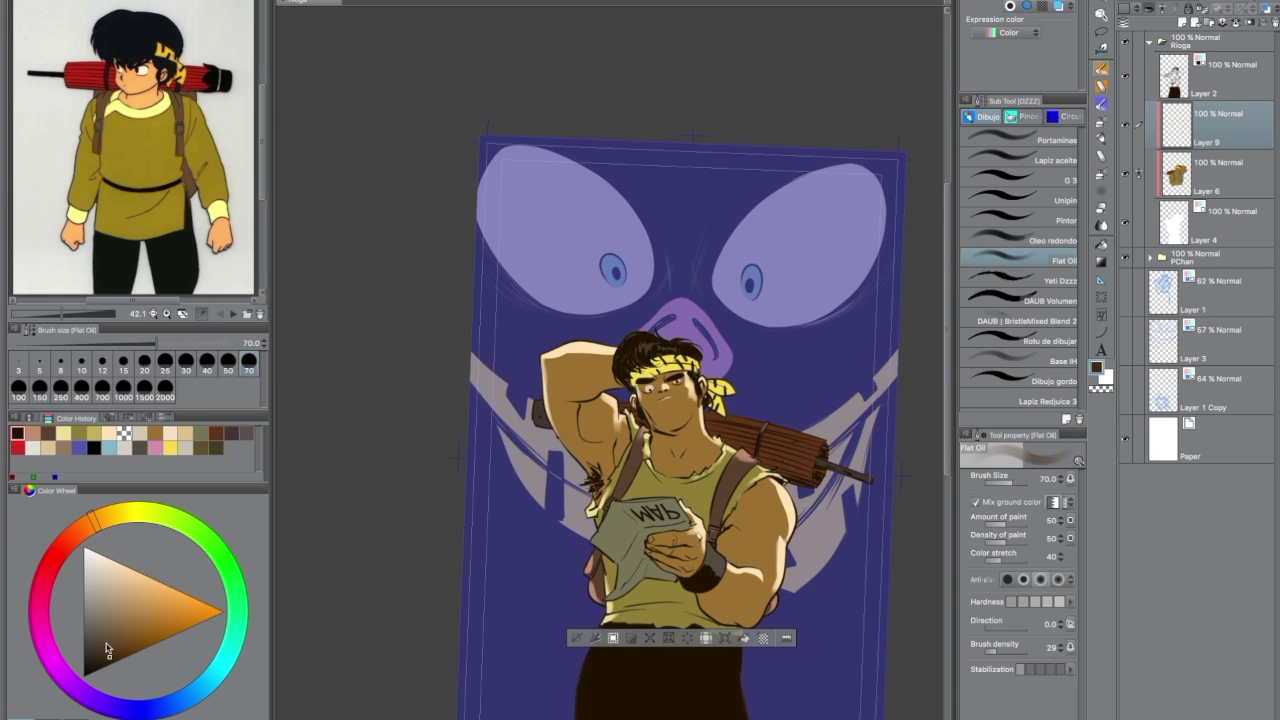
left_click(1057, 8)
left_click(1229, 127)
left_click(1040, 380)
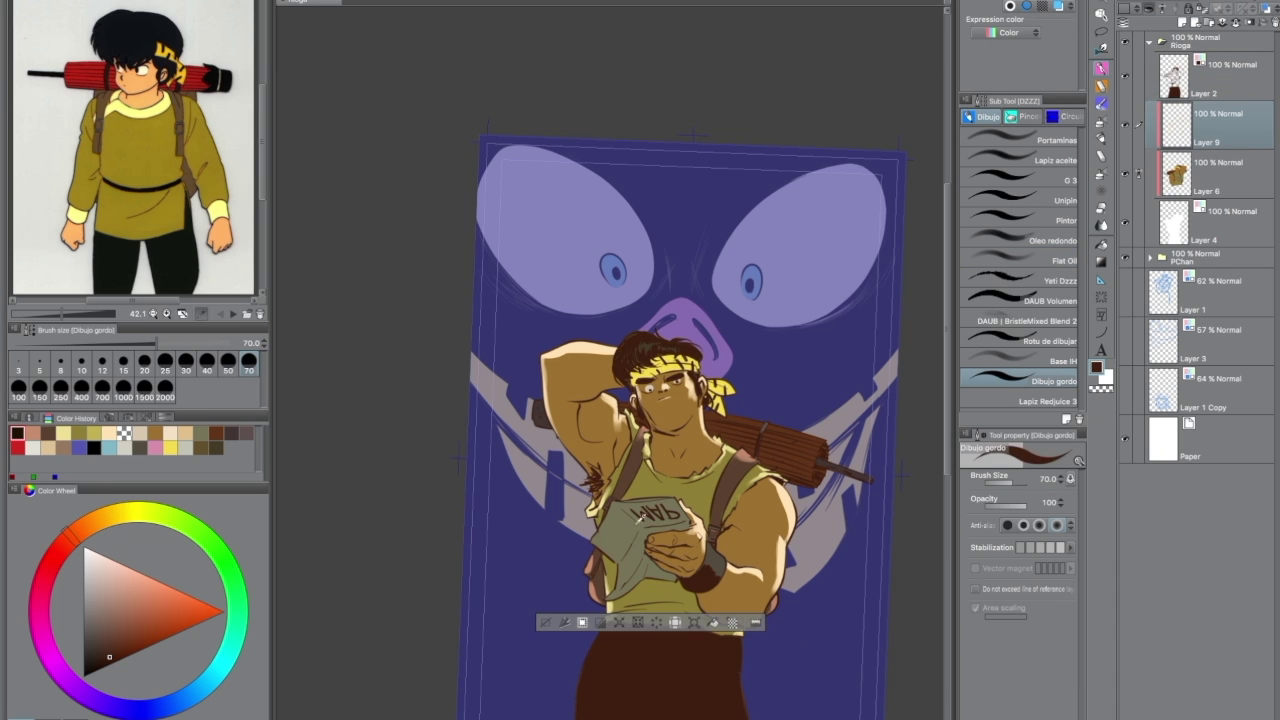
Paint pale grey-yellow highlights on the map's edges and folds and blend them with Flat Oil.
scroll(660, 400, "up", 3)
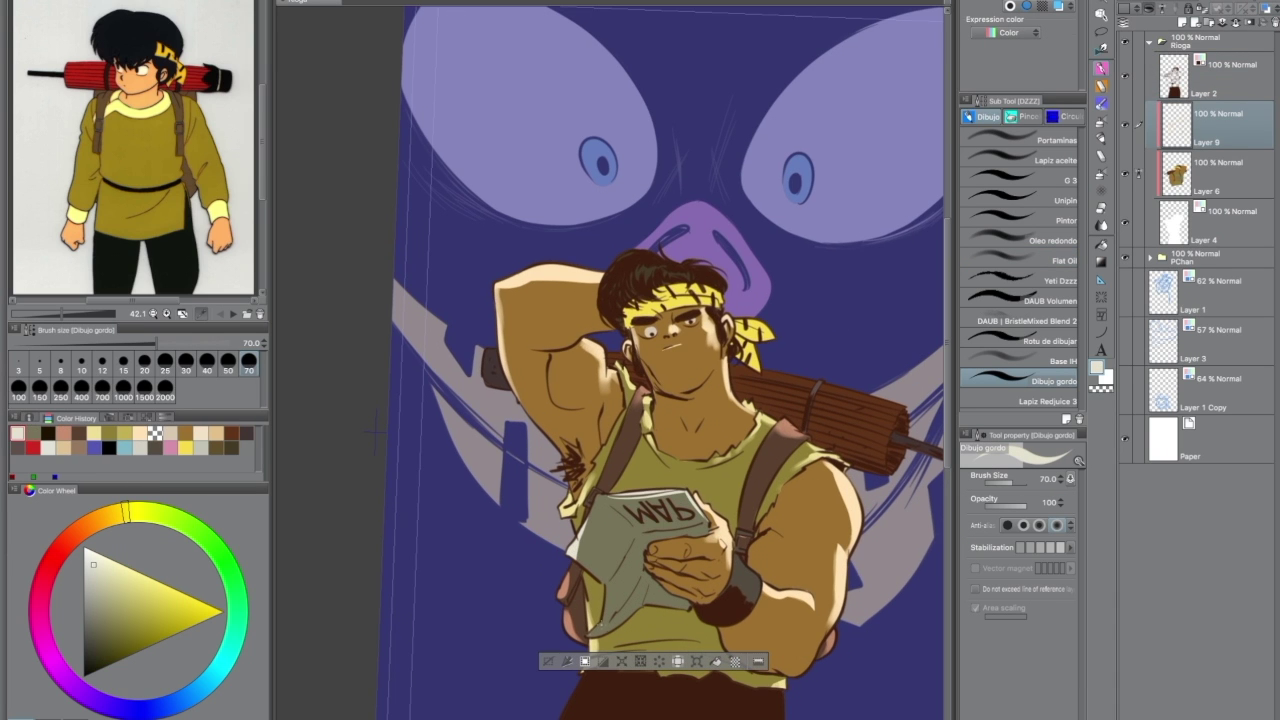
scroll(743, 574, "down", 3)
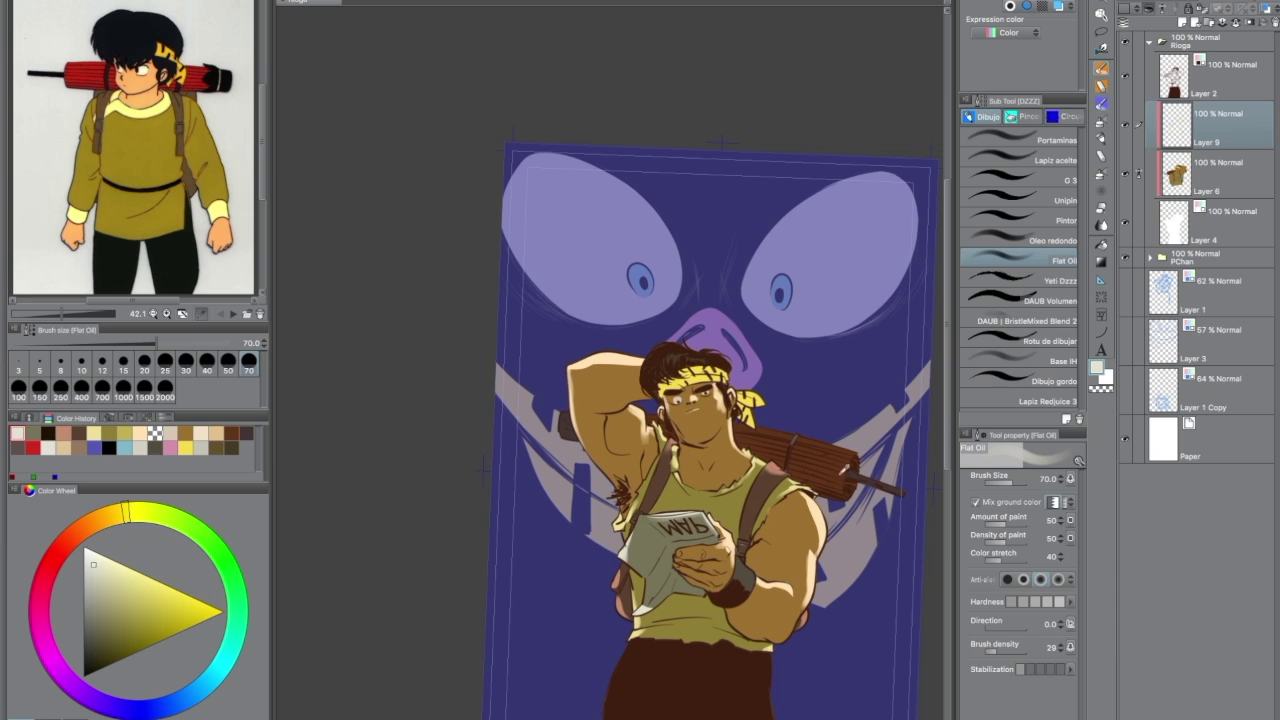
key("b")
Paint salmon pink highlight strokes along the ribs of the umbrella with the Dibujo gordo brush.
left_click(133, 587)
scroll(718, 410, "up", 3)
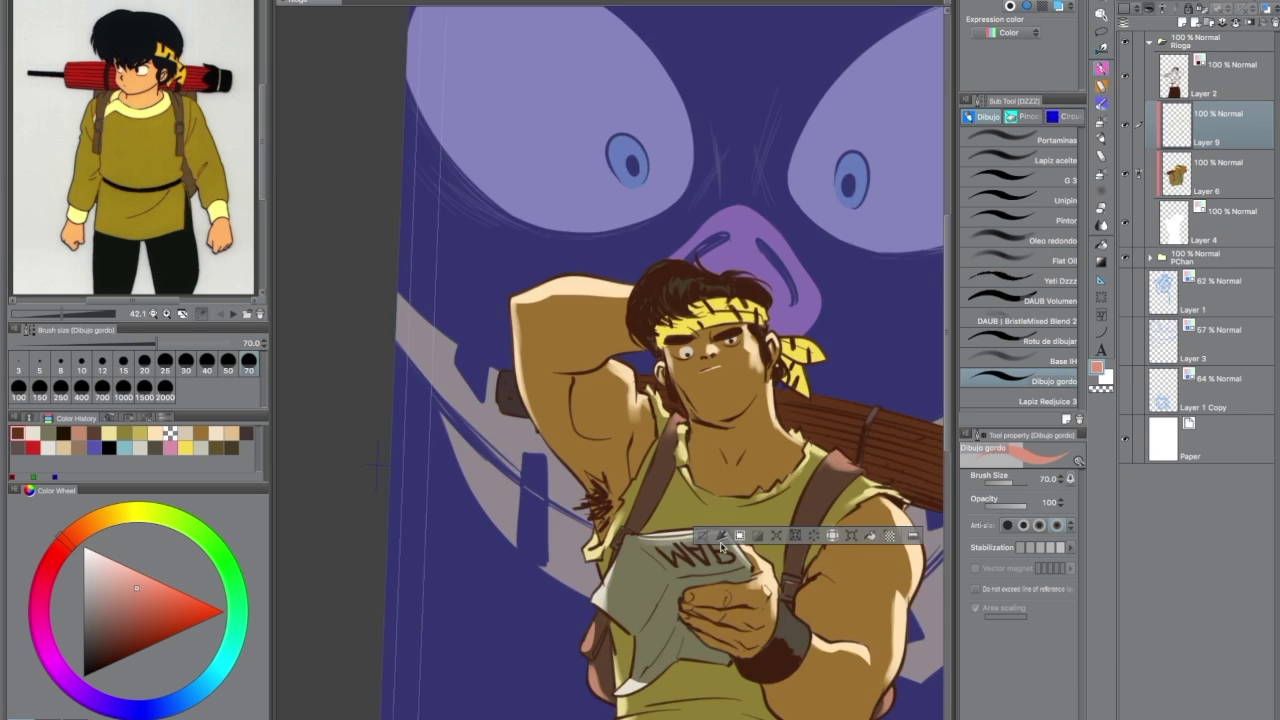
left_click_drag(700, 430, 850, 395)
left_click_drag(680, 455, 853, 429)
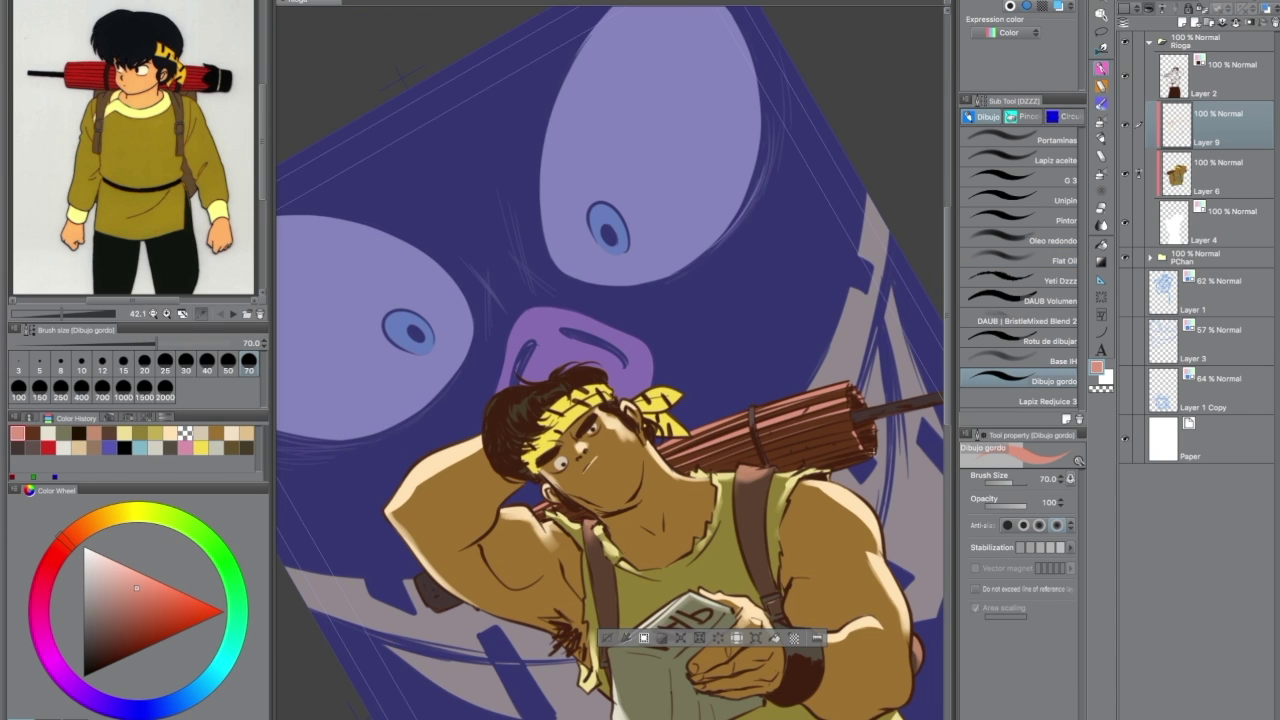
scroll(864, 450, "down", 3)
left_click_drag(864, 450, 700, 636)
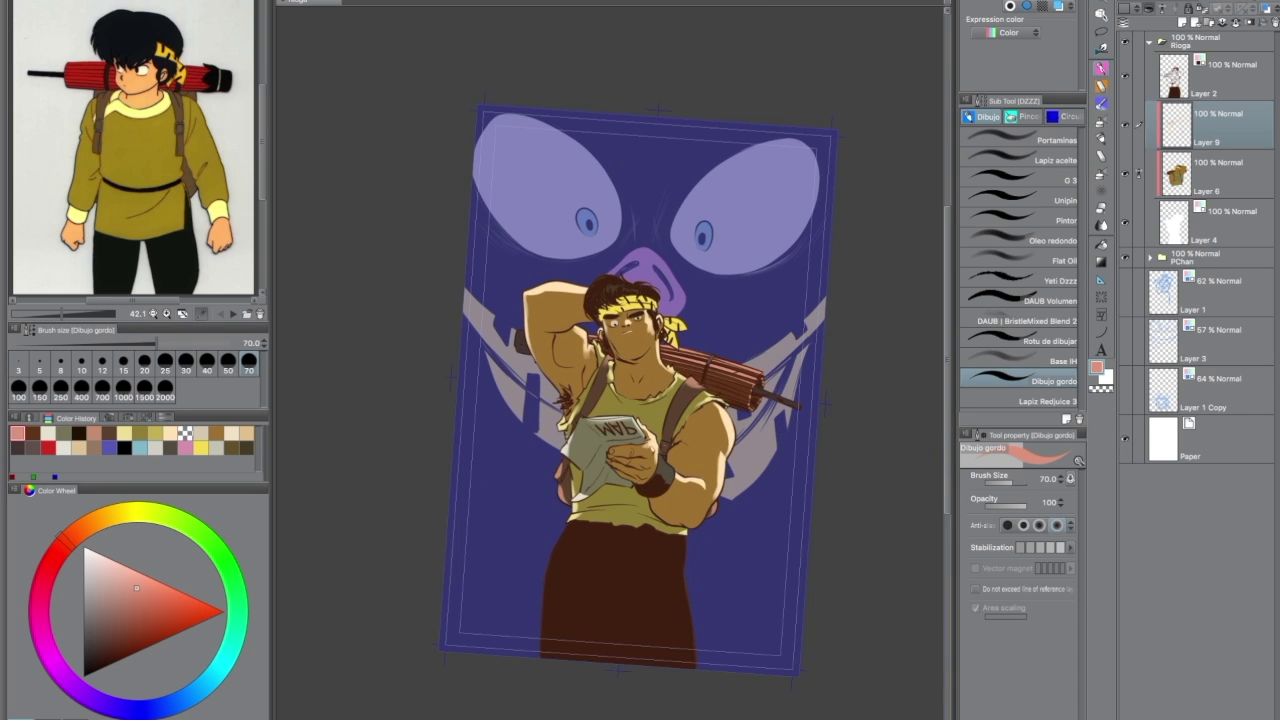
Add a clipped layer above the line art for pale peach hair highlights and switch to Flat Oil for blending.
left_click(615, 316, "alt")
scroll(615, 316, "up", 2)
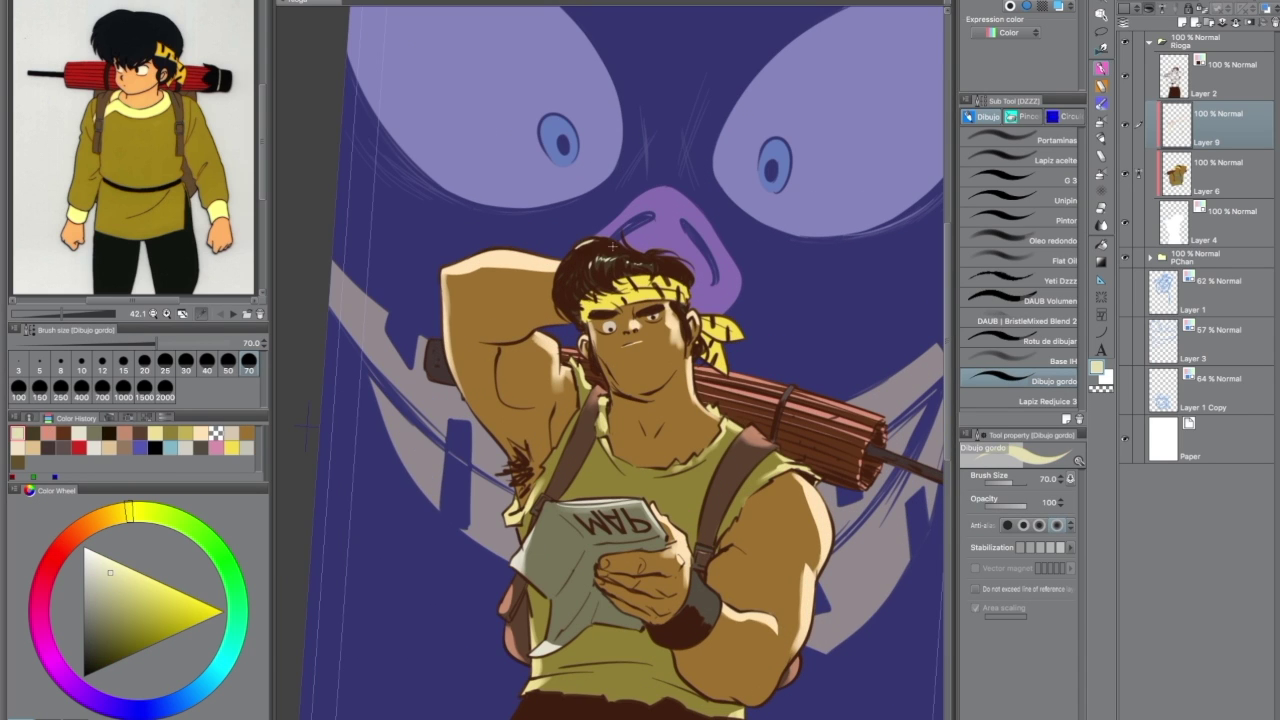
left_click(550, 350, "alt")
key("ctrl+shift+n")
mouse_move(700, 450)
left_mouse_down()
mouse_move(529, 381)
mouse_move(435, 445)
mouse_move(560, 380)
left_mouse_up()
left_click_drag(655, 652, 788, 585)
left_click(1050, 260)
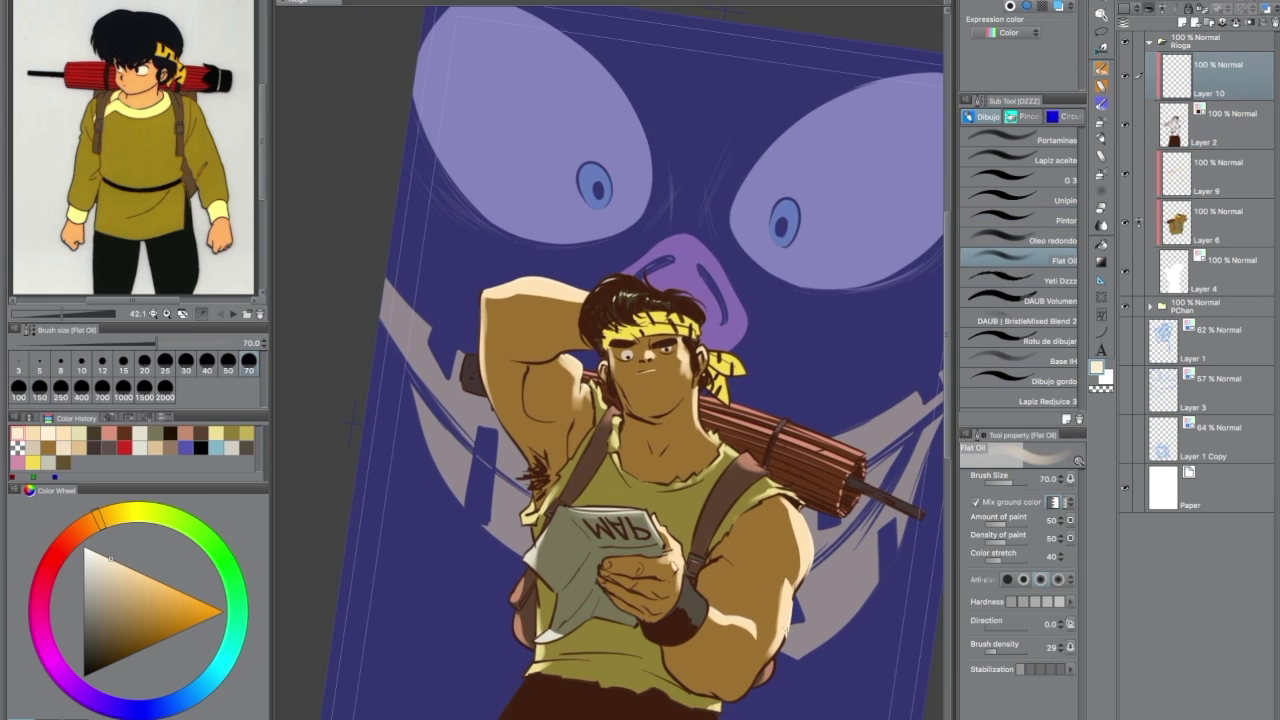
Paint fine peach highlights in the hair and pale yellow accents on the shirt's torn edges on Layer 10 with Dibujo gordo.
key("ctrl+0")
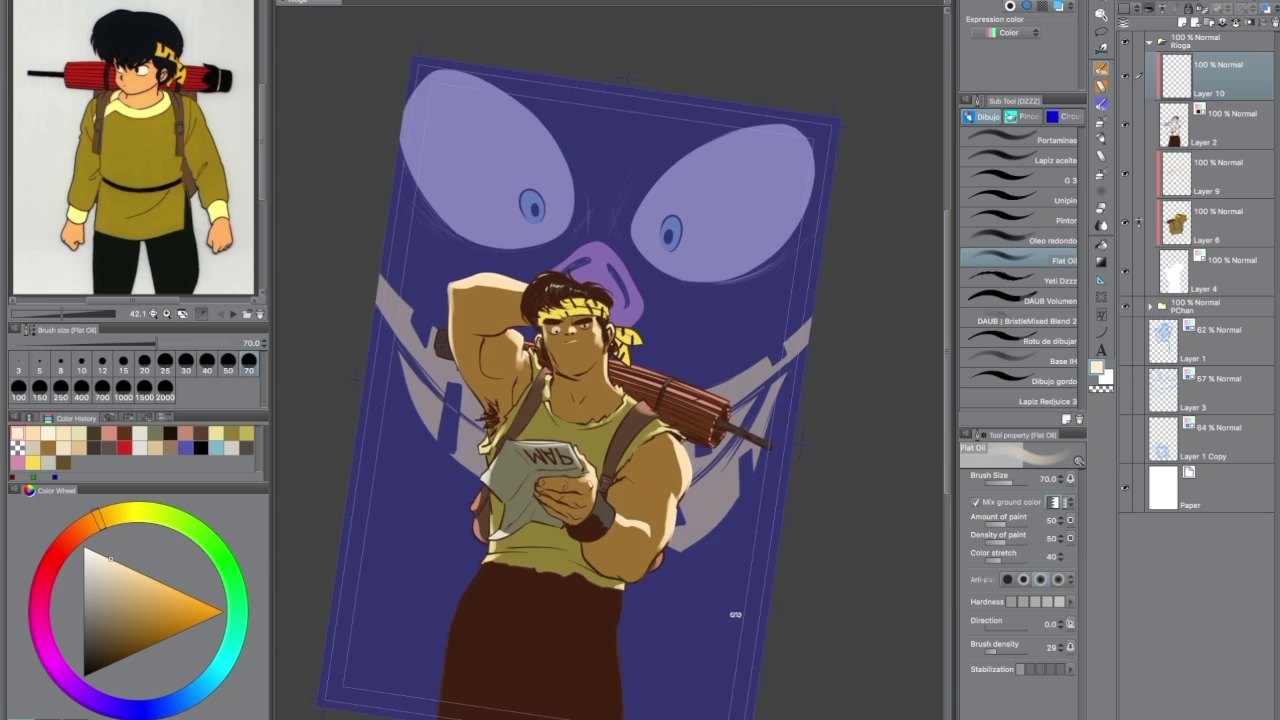
scroll(600, 360, "up", 3)
left_click(1045, 379)
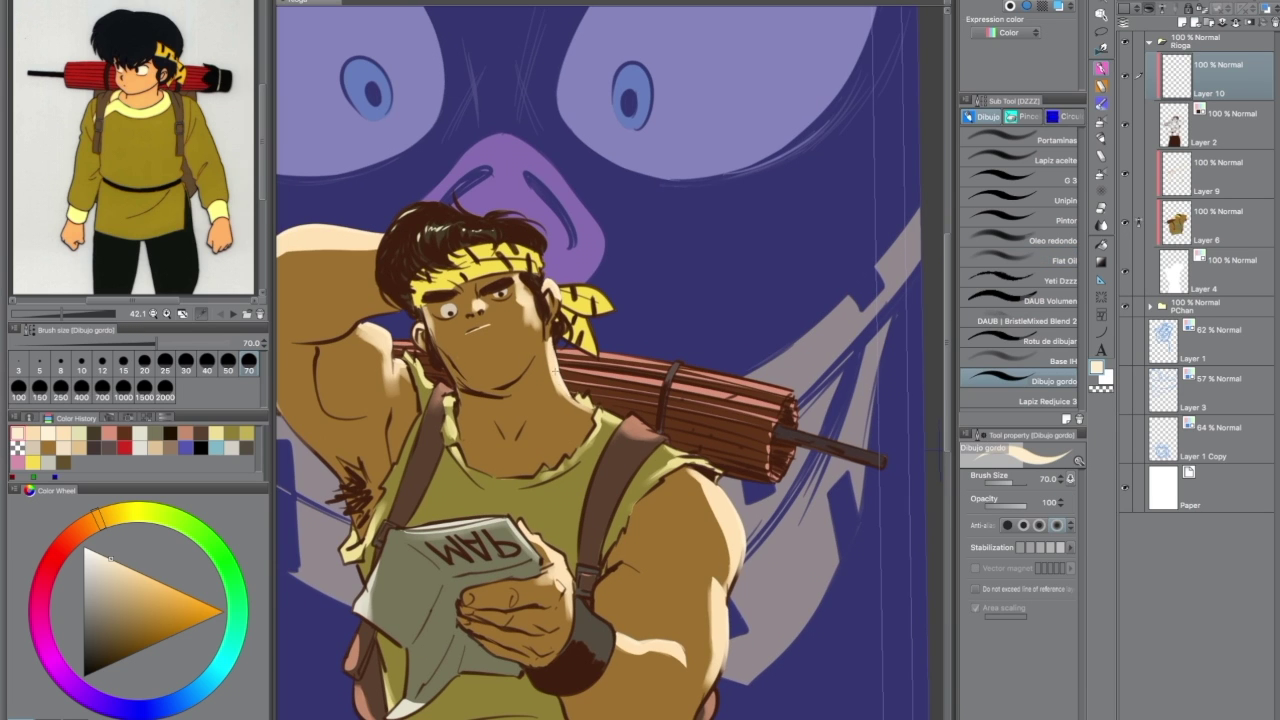
left_click_drag(97, 517, 127, 513)
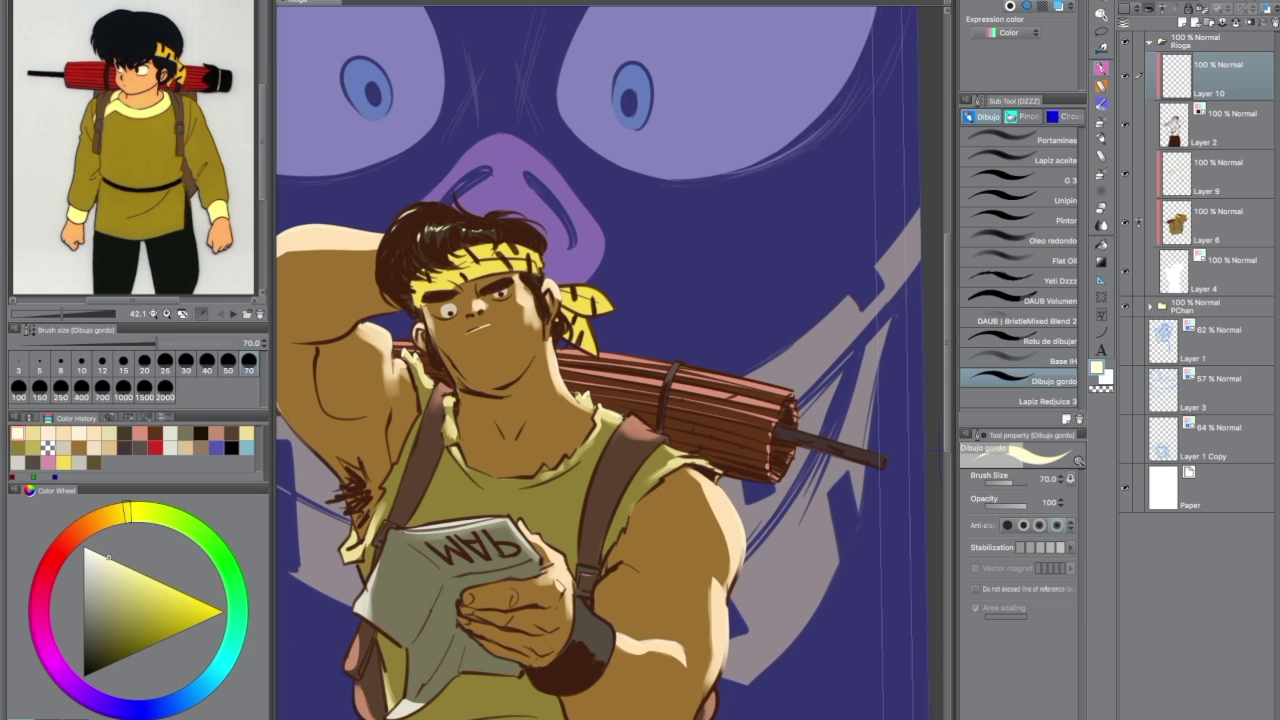
scroll(568, 390, "down", 2)
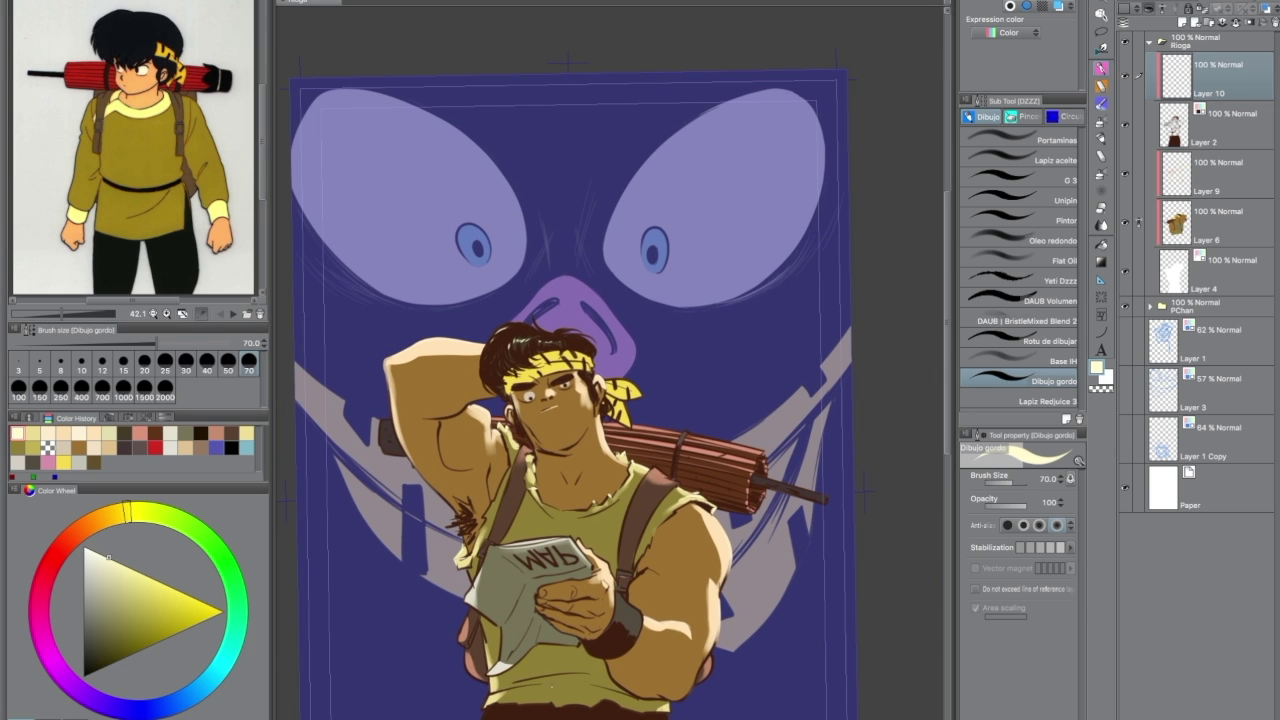
Paint light yellow highlights on the headband on Layer 9 and paler yellow accents over the line art on Layer 10.
left_click(1205, 172)
scroll(657, 381, "up", 3)
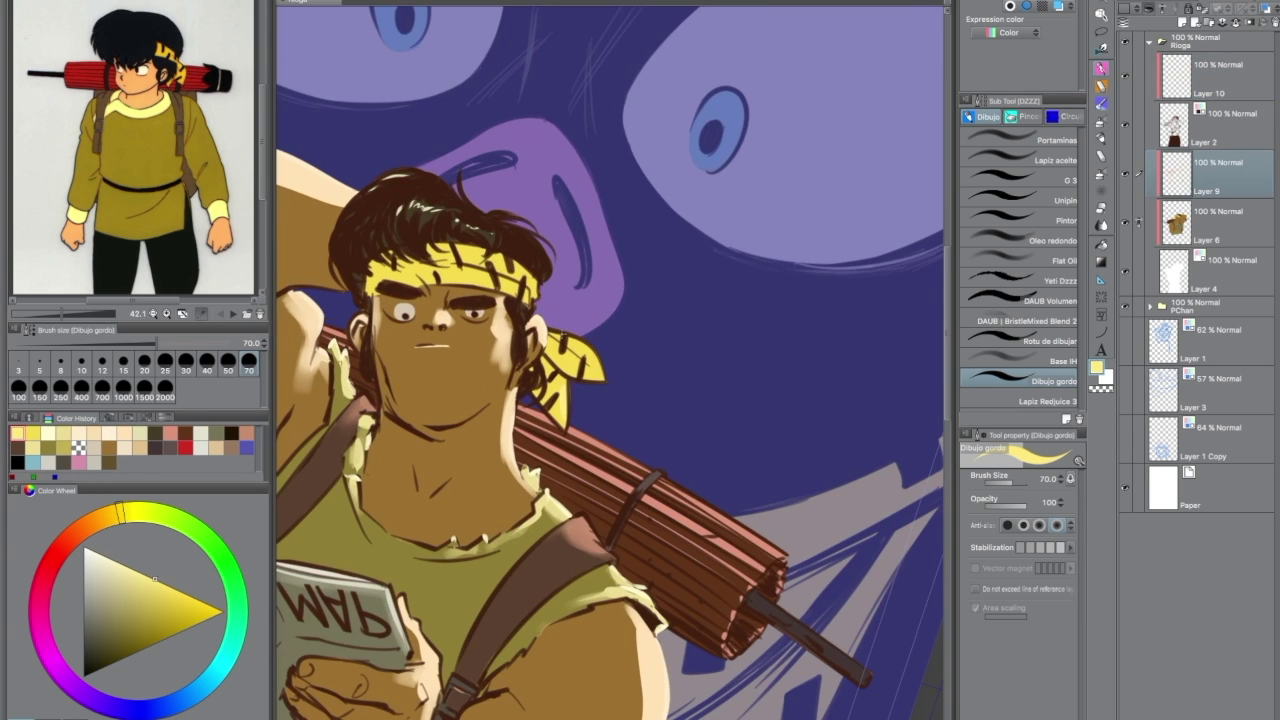
left_click(1205, 75)
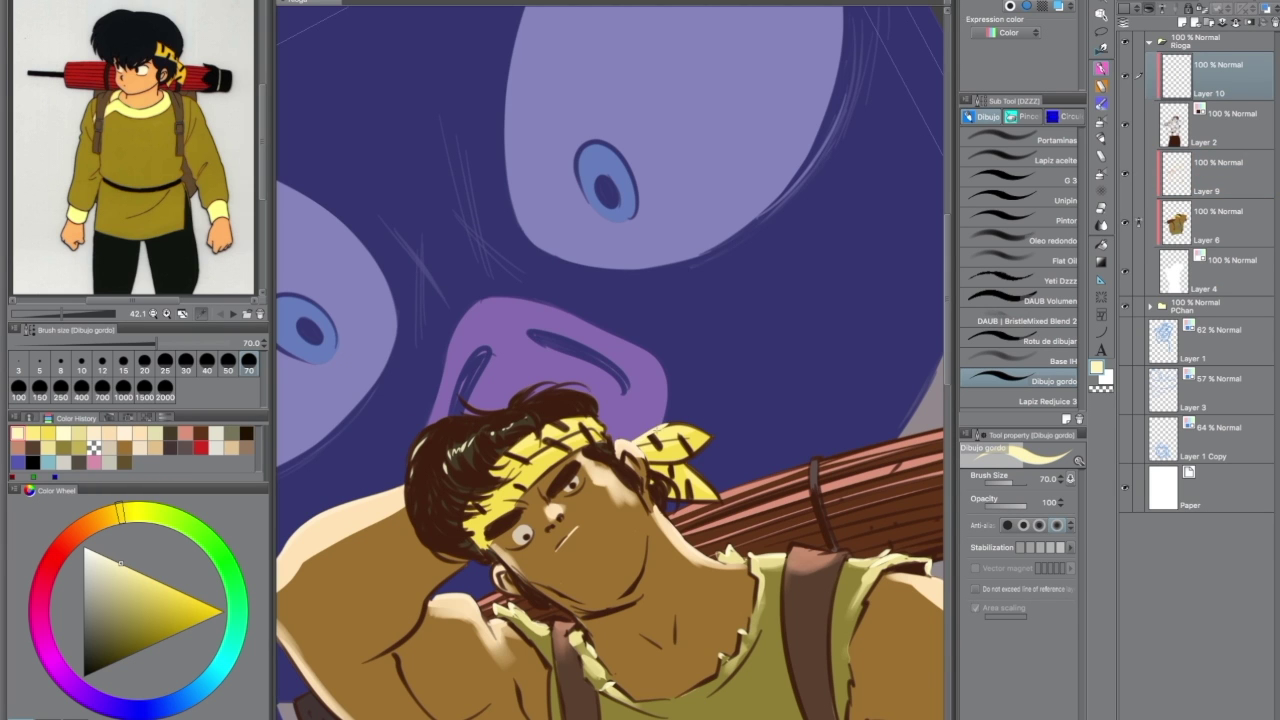
scroll(610, 380, "down", 2)
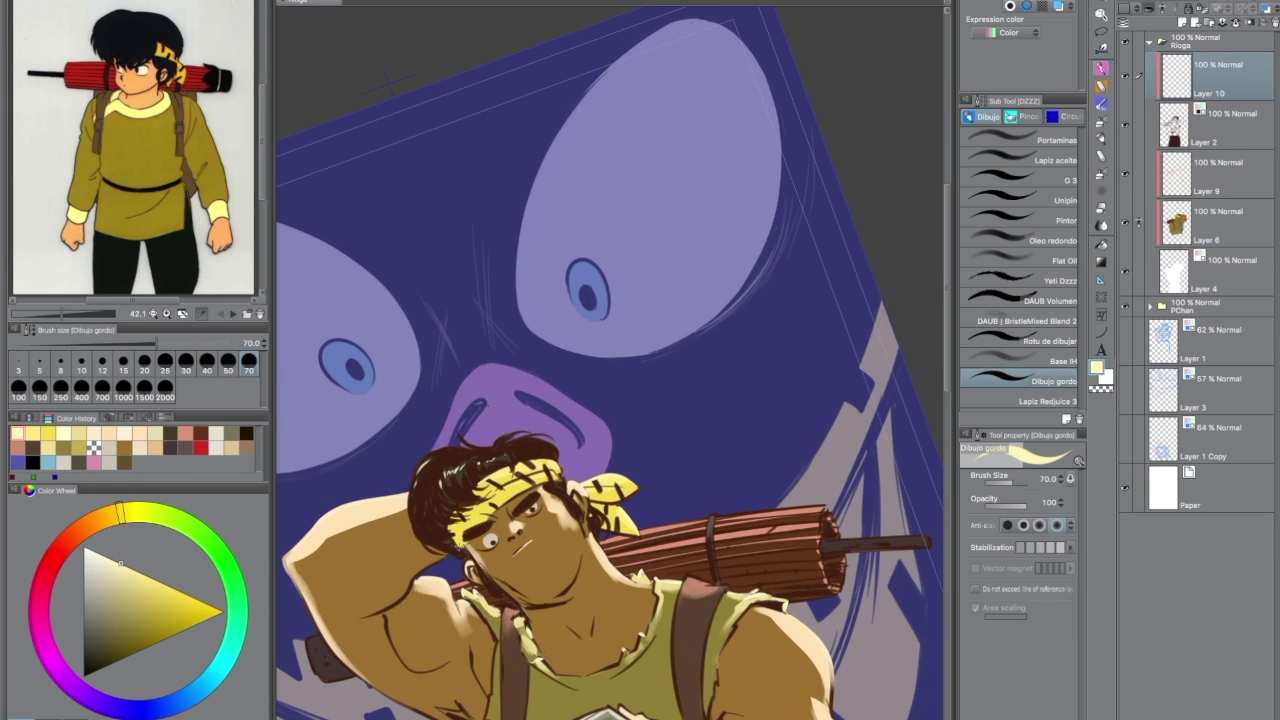
Add a new layer on top and scribble dark underarm hair with the G 3 brush.
scroll(610, 380, "down", 2)
left_click(1030, 180)
key("ctrl+shift+n")
scroll(535, 490, "up", 3)
scroll(535, 490, "down", 3)
Paint salmon pink highlights on the backpack and its shoulder straps on Layer 10 with the Dibujo gordo brush.
left_click(1205, 125)
left_click(700, 470, "alt")
left_click(1030, 380)
scroll(465, 385, "up", 3)
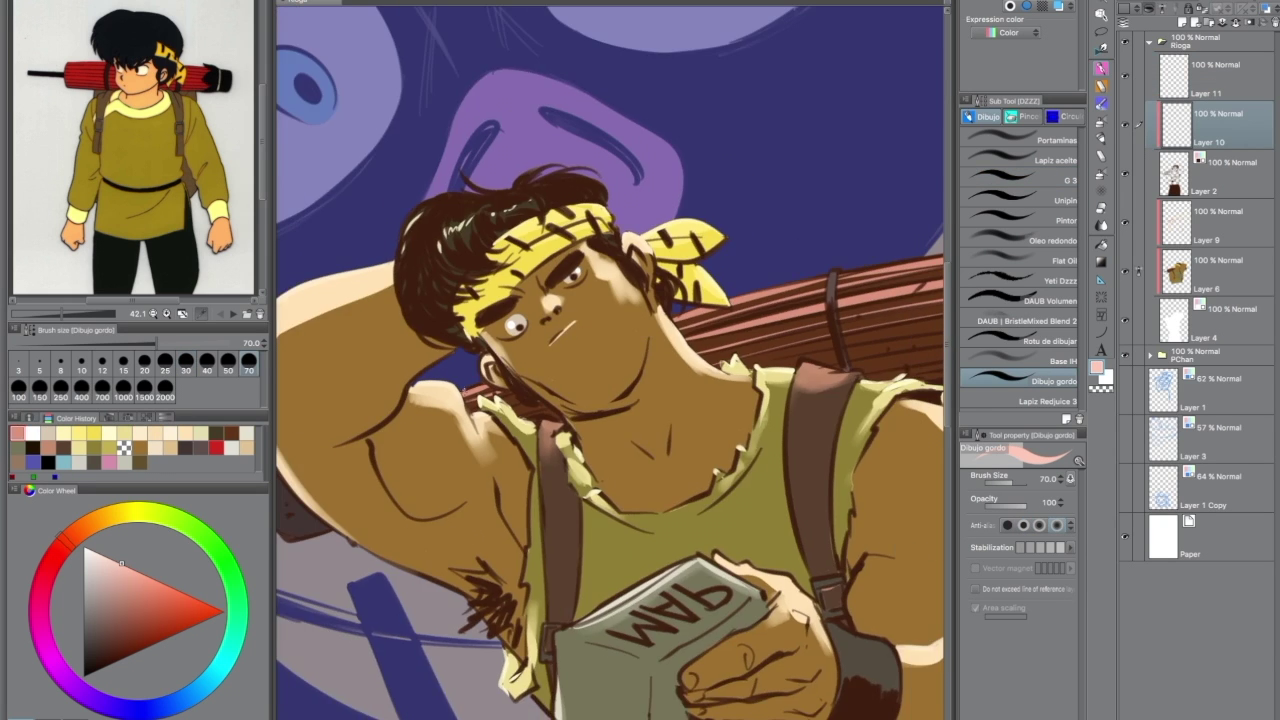
left_click_drag(465, 385, 357, 492)
scroll(846, 440, "down", 1)
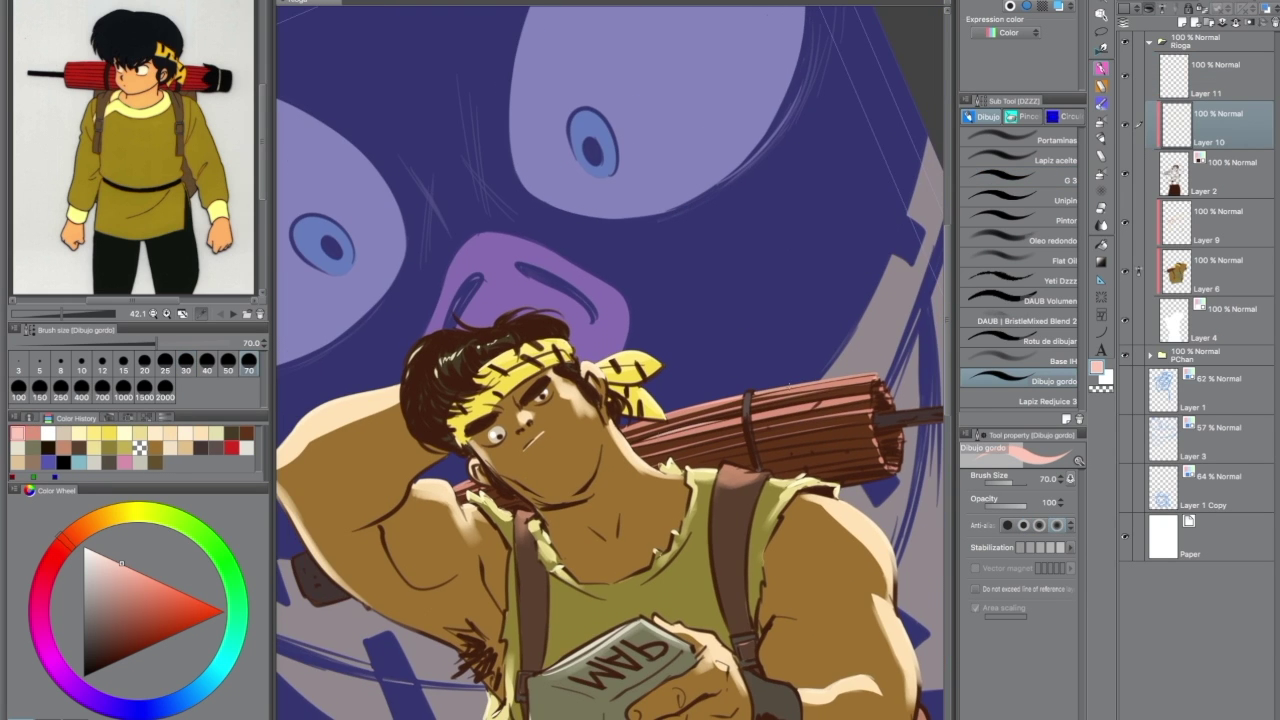
left_click_drag(888, 455, 700, 470)
scroll(700, 470, "up", 3)
Paint off-white and pure white highlights along the edges of the map on Layer 10.
left_click(700, 470, "alt")
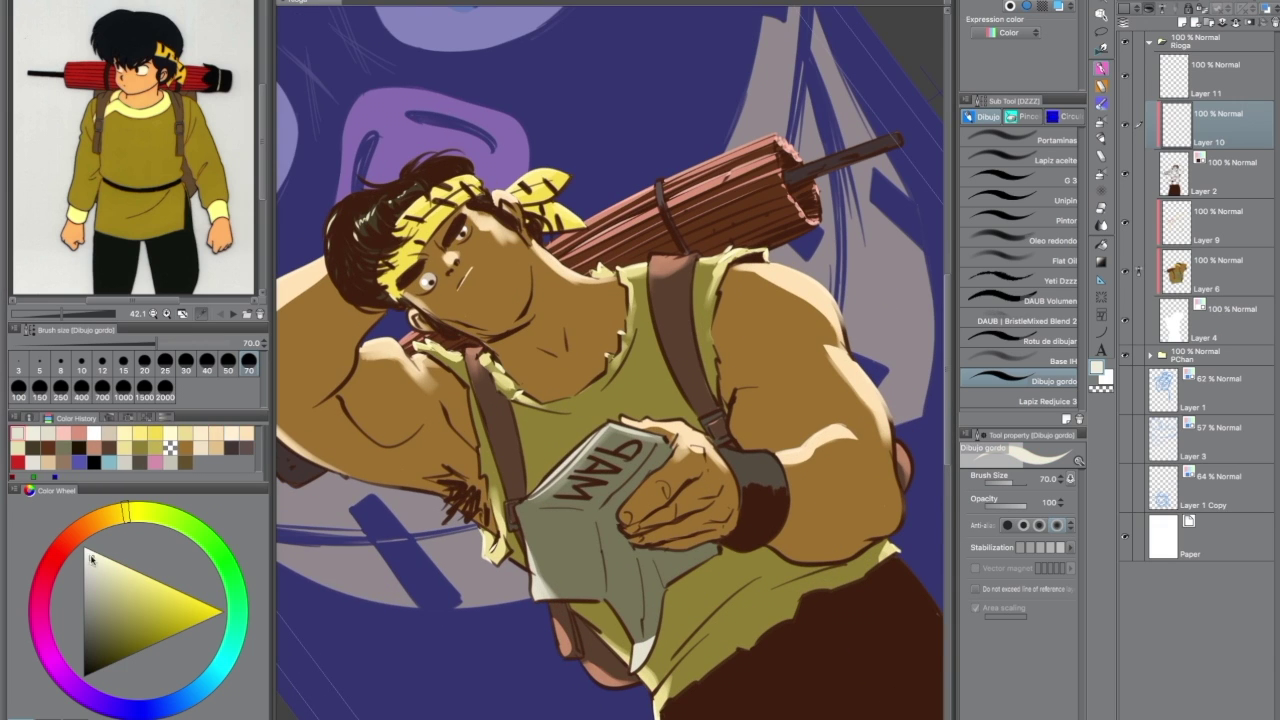
left_click(529, 560, "alt")
left_click_drag(529, 536, 529, 600)
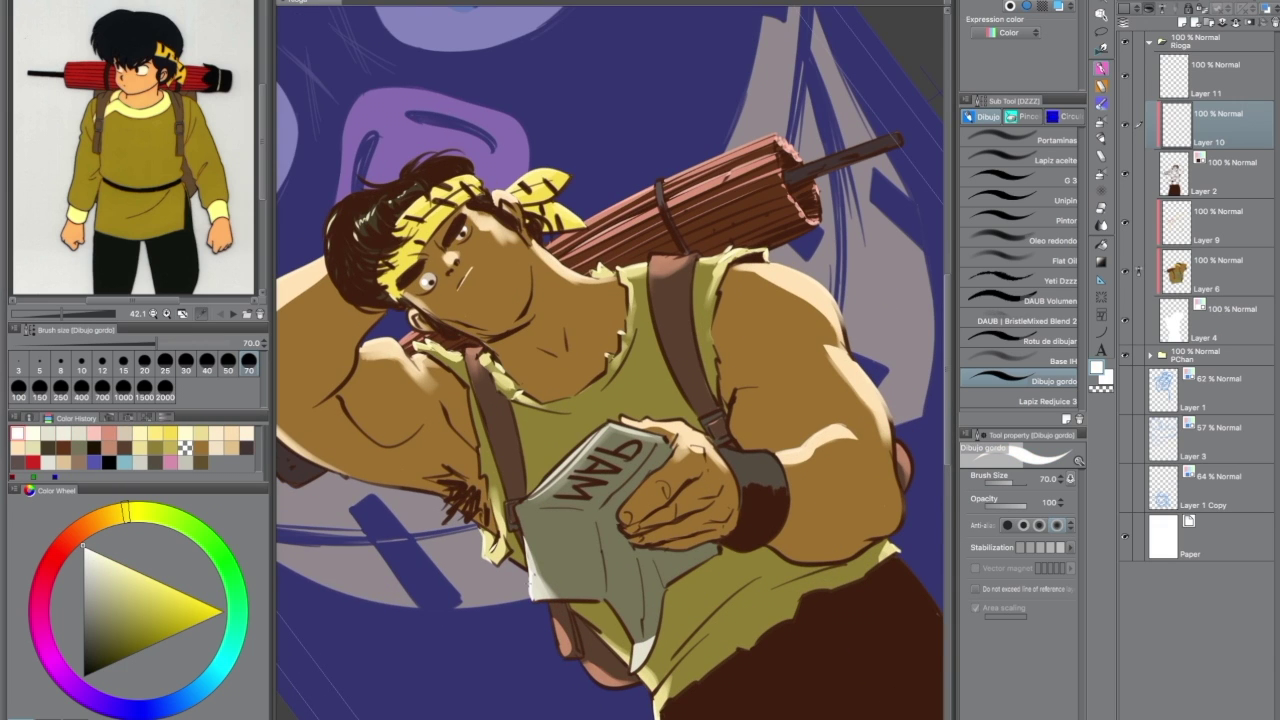
scroll(610, 400, "down", 3)
scroll(610, 400, "up", 3)
scroll(666, 560, "down", 3)
Paint greyish pink highlights on Layer 9 and paler grey accents on Layer 10 for the umbrella's handle.
left_click(666, 560, "alt")
scroll(666, 560, "up", 3)
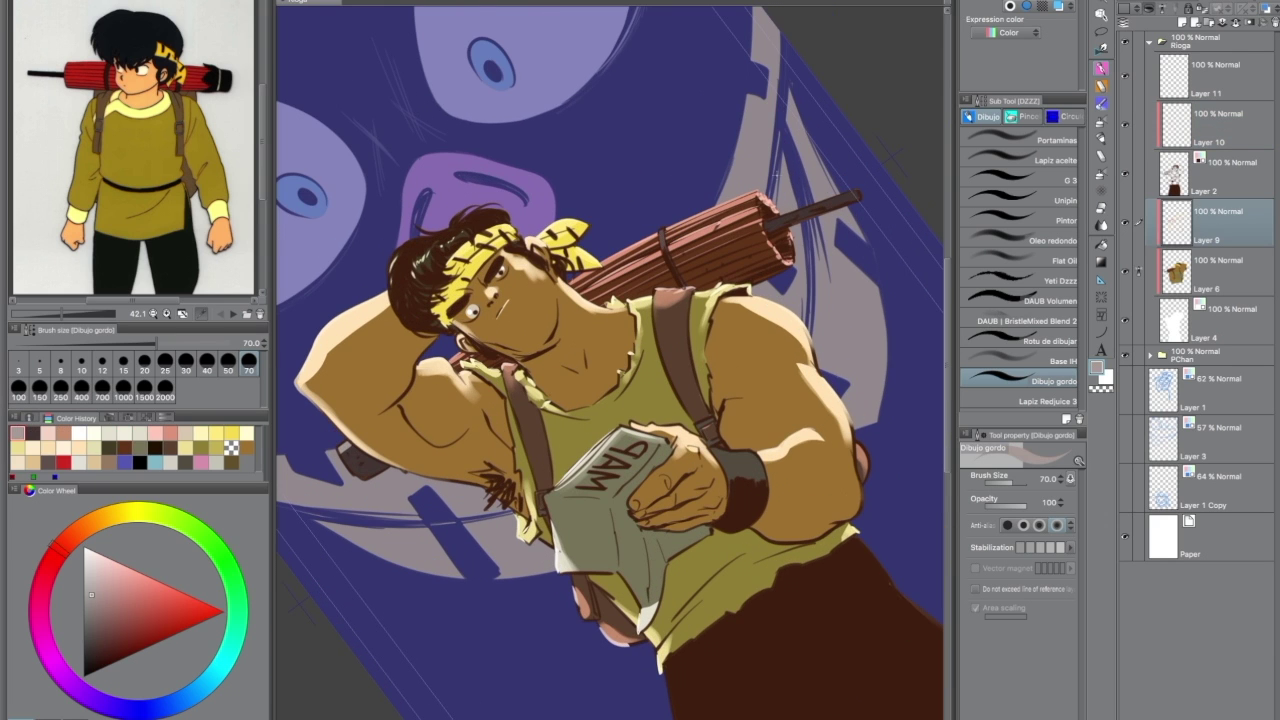
left_click(710, 440, "alt")
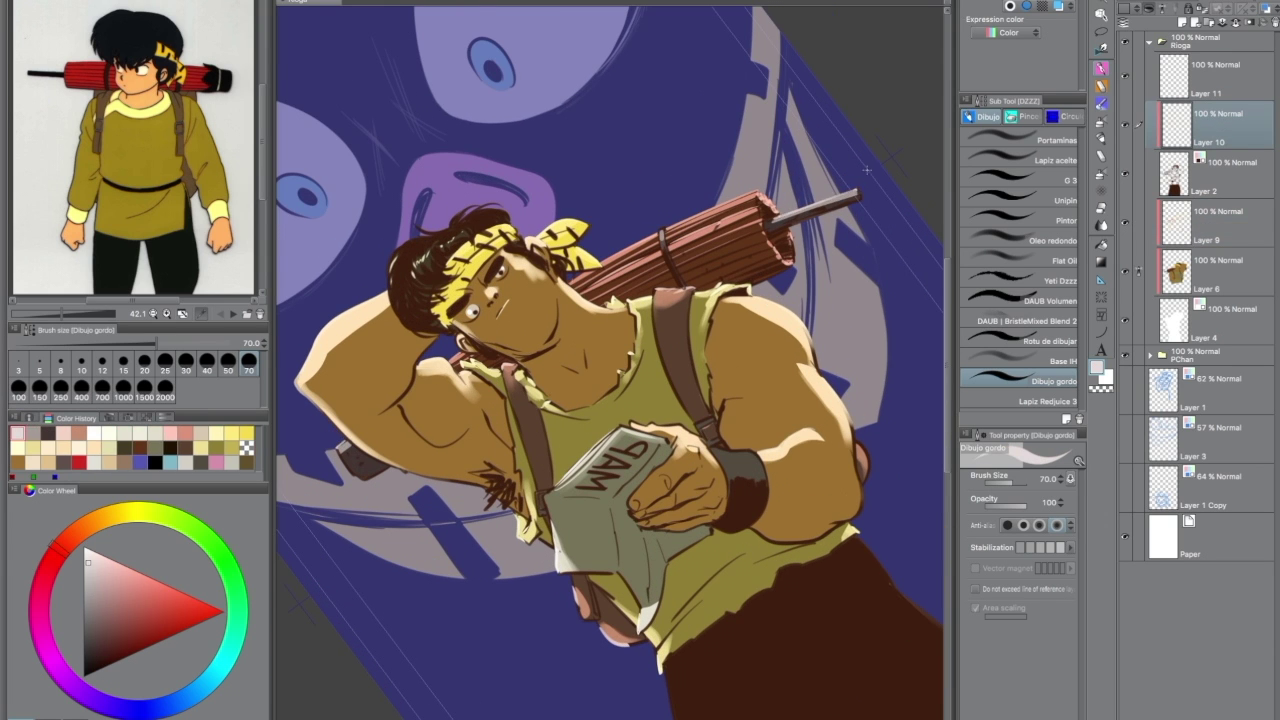
Hide the violet Layer 8 in the PChan folder and recolour the black piglet face on Layer 5 dark slate blue.
scroll(710, 440, "down", 1)
scroll(710, 440, "down", 3)
left_click(1150, 44)
left_click(1161, 60)
left_click(1125, 97)
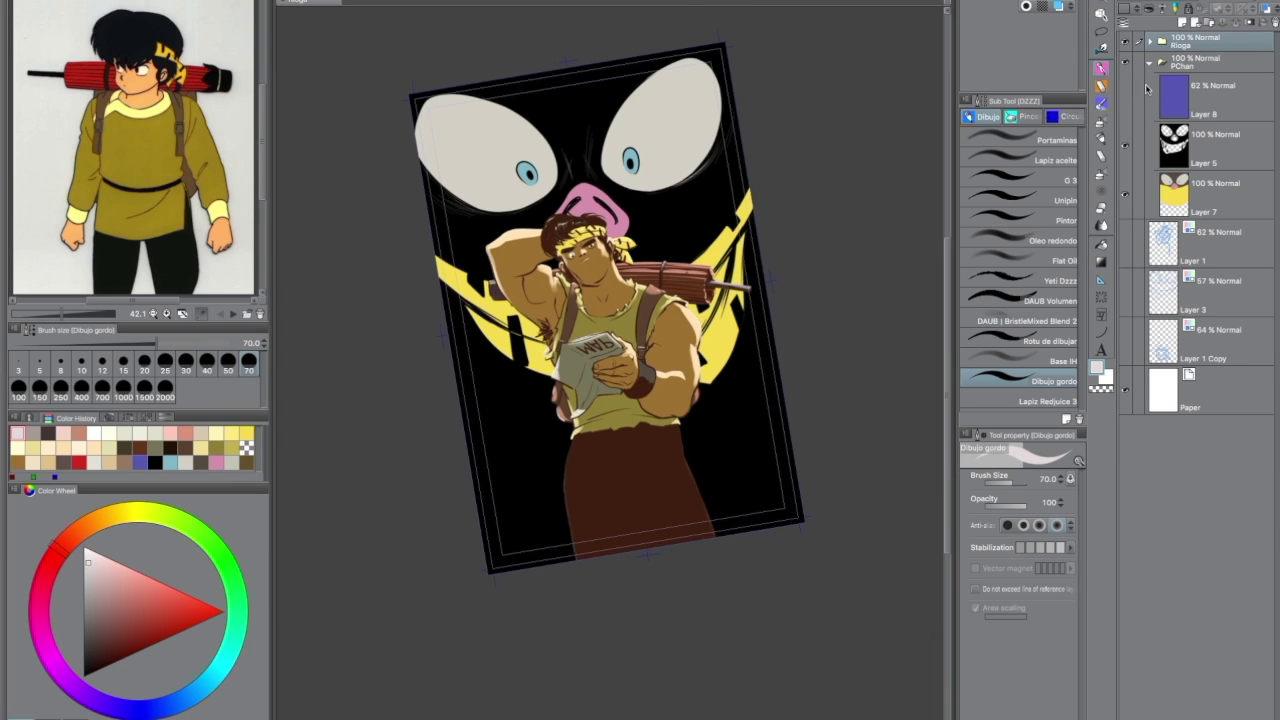
left_click(728, 458, "alt")
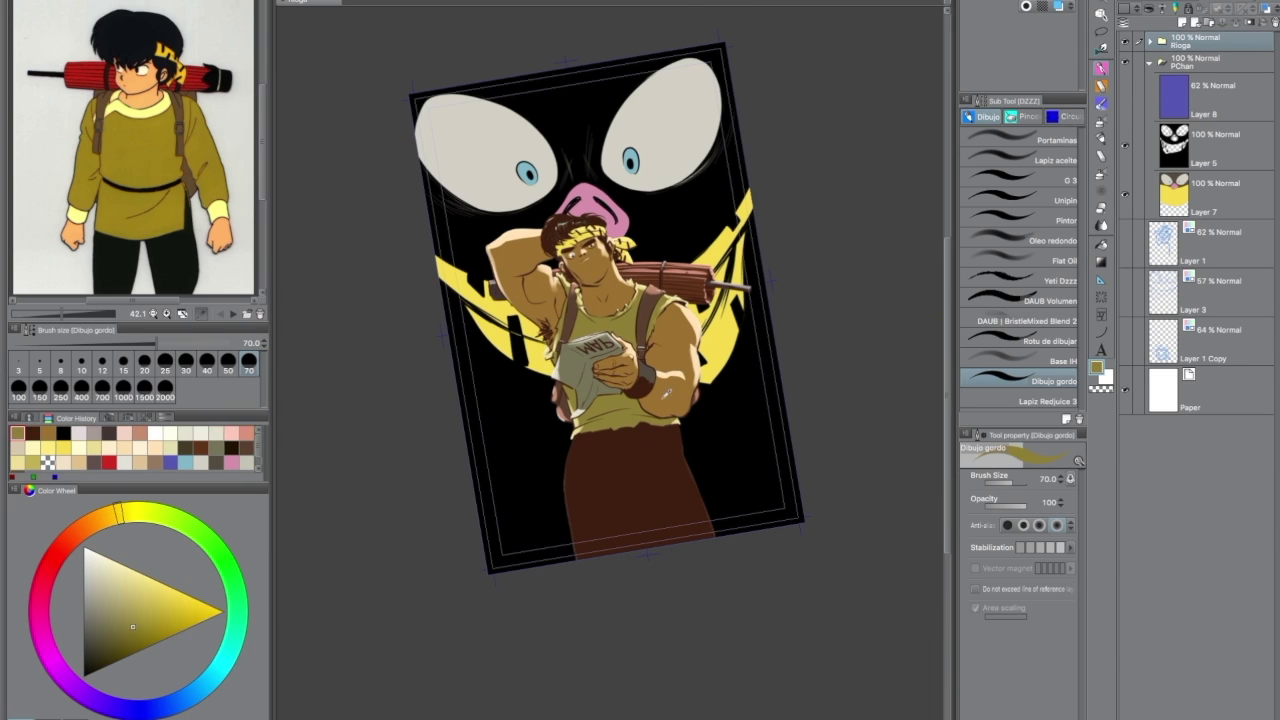
left_click(95, 640)
key("alt+BackSpace")
Recolour Layer 7 with a greyish olive for the yellow area, dusty pink for the snout and grey-blue for the irises.
left_click(1215, 190)
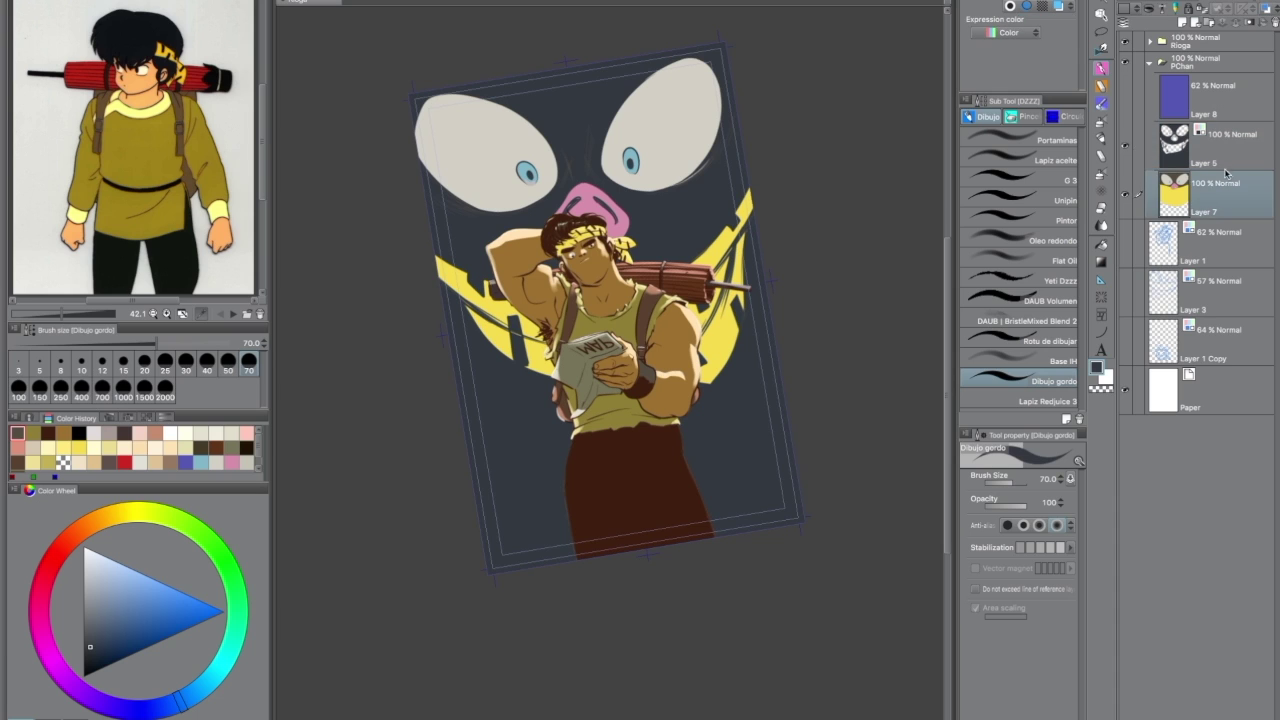
key("g")
left_click(715, 347)
key("b")
left_click(660, 309)
left_click(97, 580)
left_click_drag(565, 230, 585, 238)
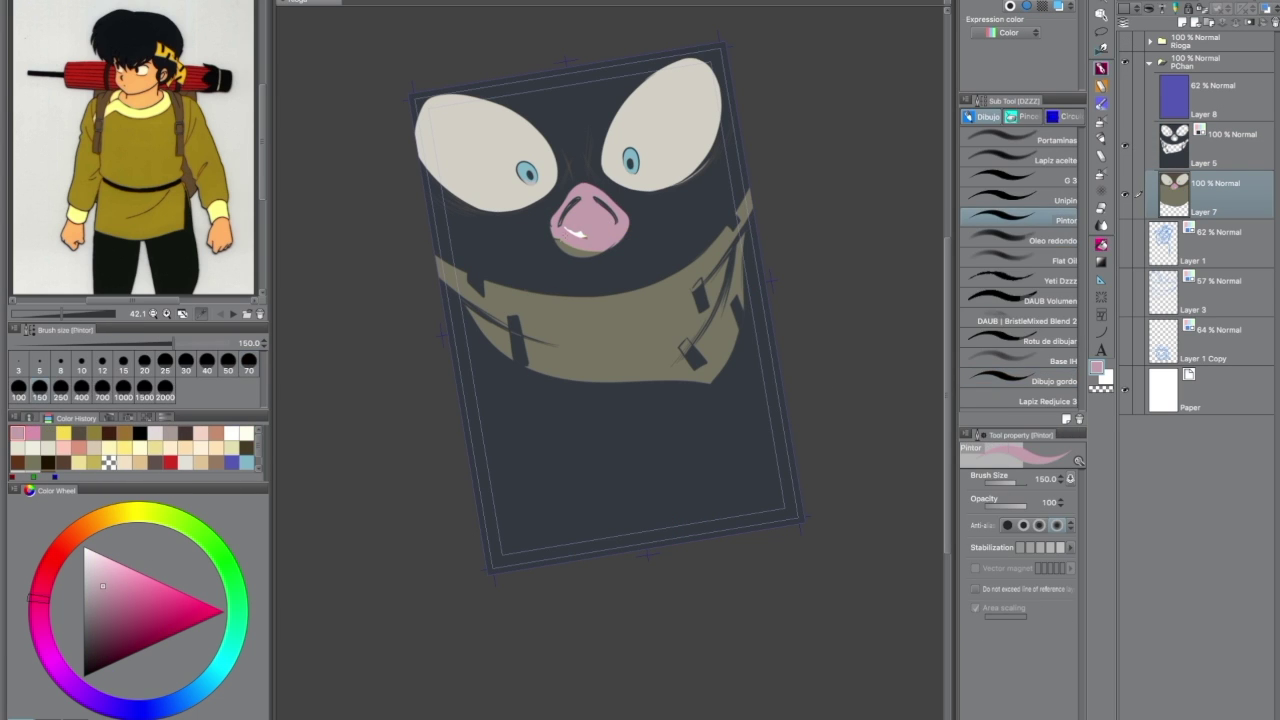
key("ctrl+z")
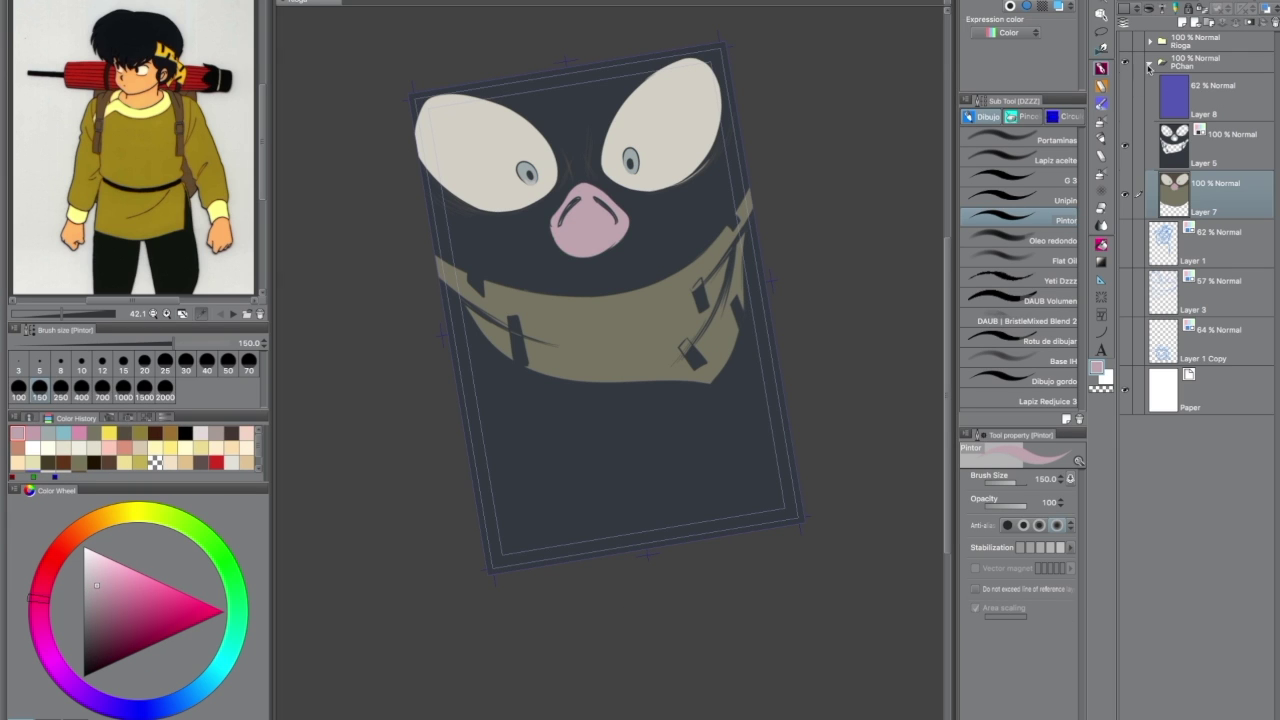
Write the artist's signature in pale peach across the lower trousers on Layer 11 with the Mill pen at size 15.
left_click(1149, 63)
left_click(1149, 42)
key("p")
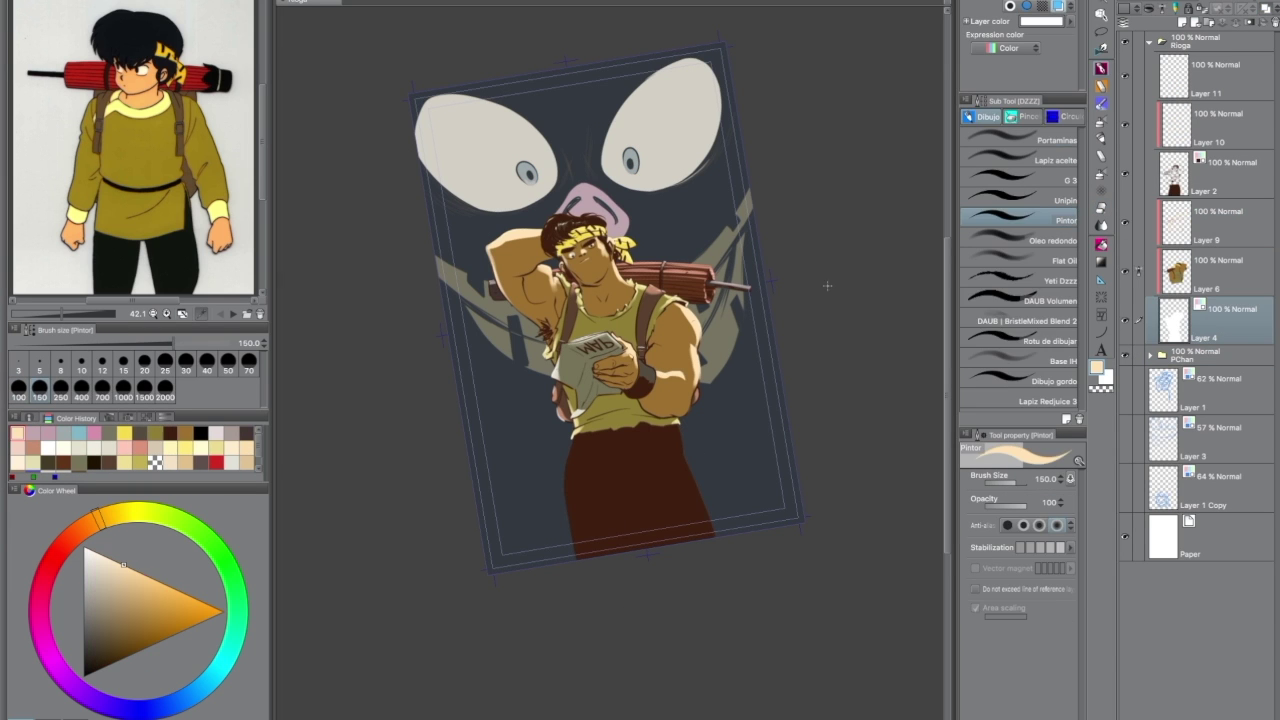
scroll(609, 485, "up", 2)
left_click_drag(605, 470, 670, 461)
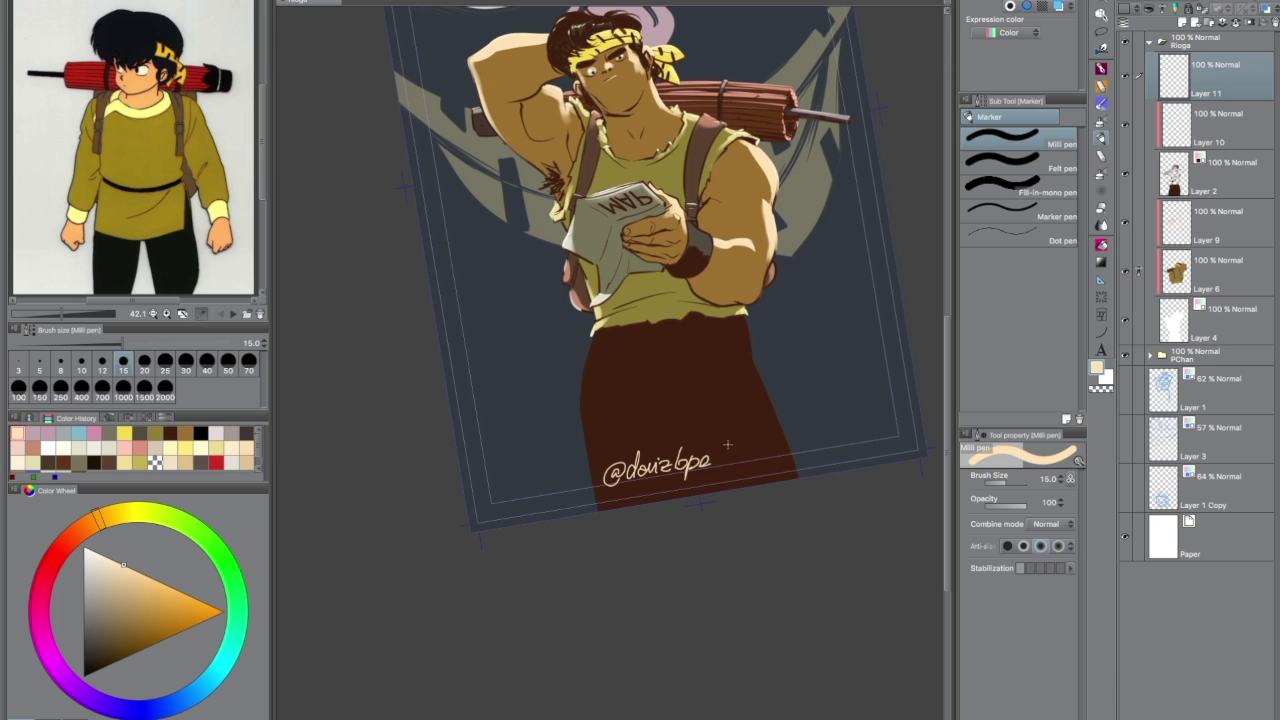
key("ctrl+0")
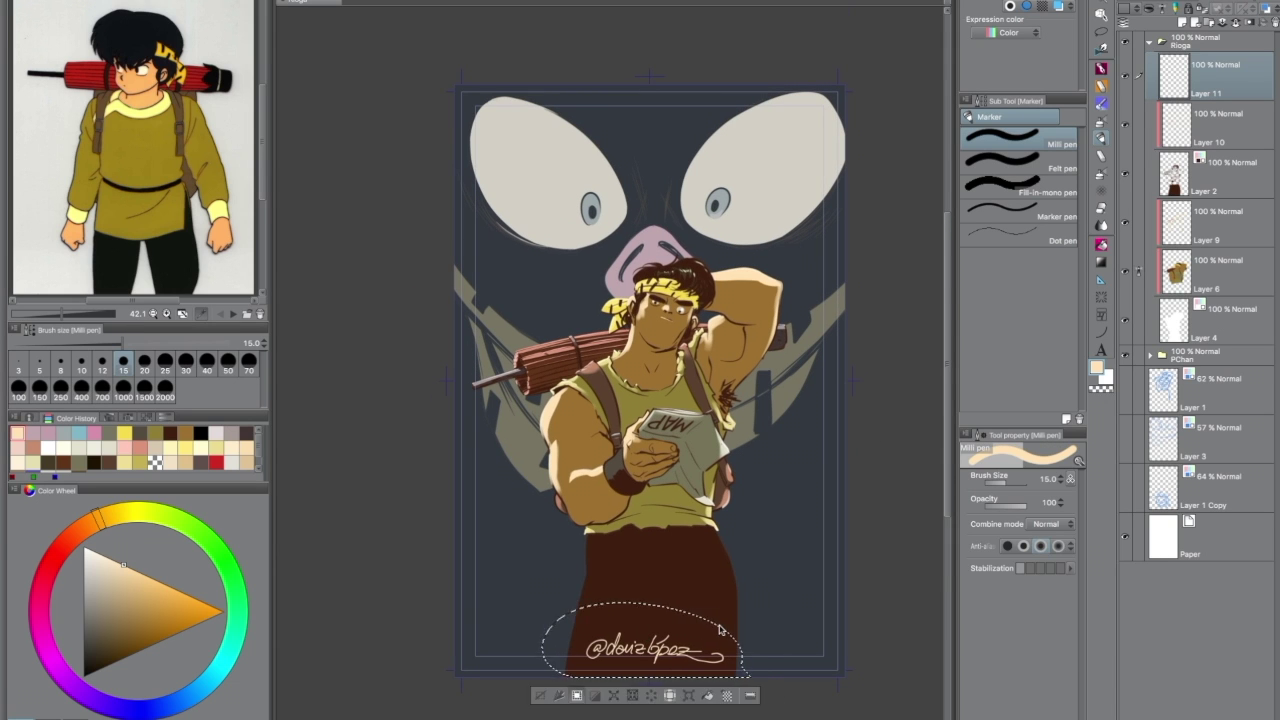
Add a layer atop the PChan folder with a peach gradient rising from the bottom, and fade its upper part with Gradient erase.
left_click(1150, 355)
left_click(1210, 388)
key("ctrl+shift+n")
scroll(807, 546, "down", 2)
key("g")
left_click_drag(716, 600, 714, 262)
left_click(1015, 384)
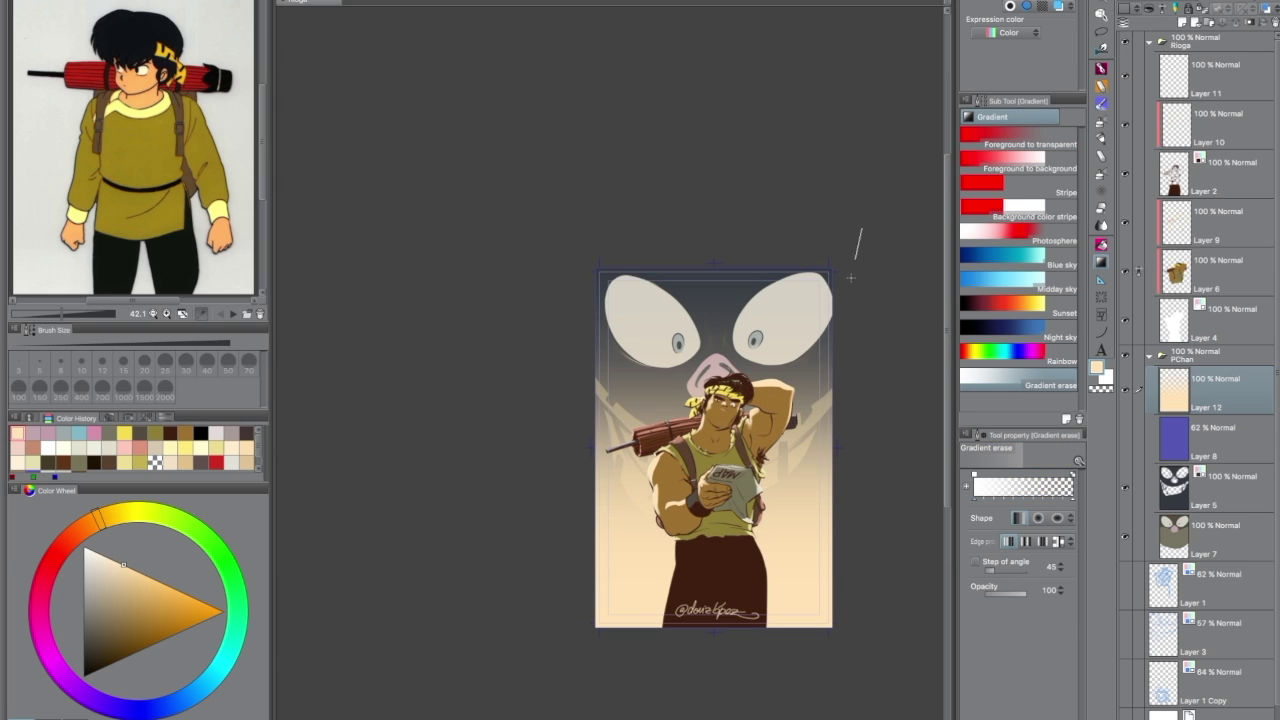
mouse_move(574, 377)
left_mouse_down()
mouse_move(634, 530)
mouse_move(636, 643)
left_mouse_up()
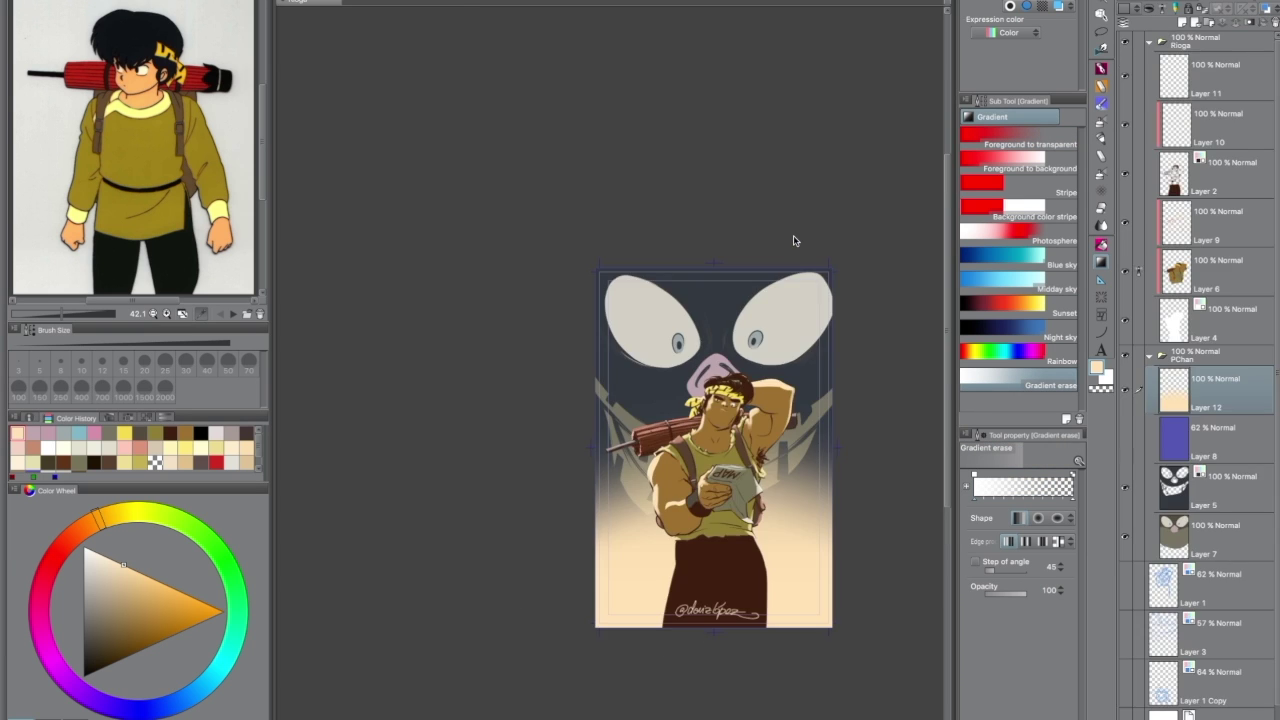
Paste the stained paper texture above the peach gradient and position it over the whole page.
key("ctrl+v")
left_click_drag(793, 240, 796, 354)
key("Return")
Set the paper texture's expression color to Gray and adjust its tones with Level Correction.
left_click(1008, 32)
left_click(1008, 50)
key("ctrl+l")
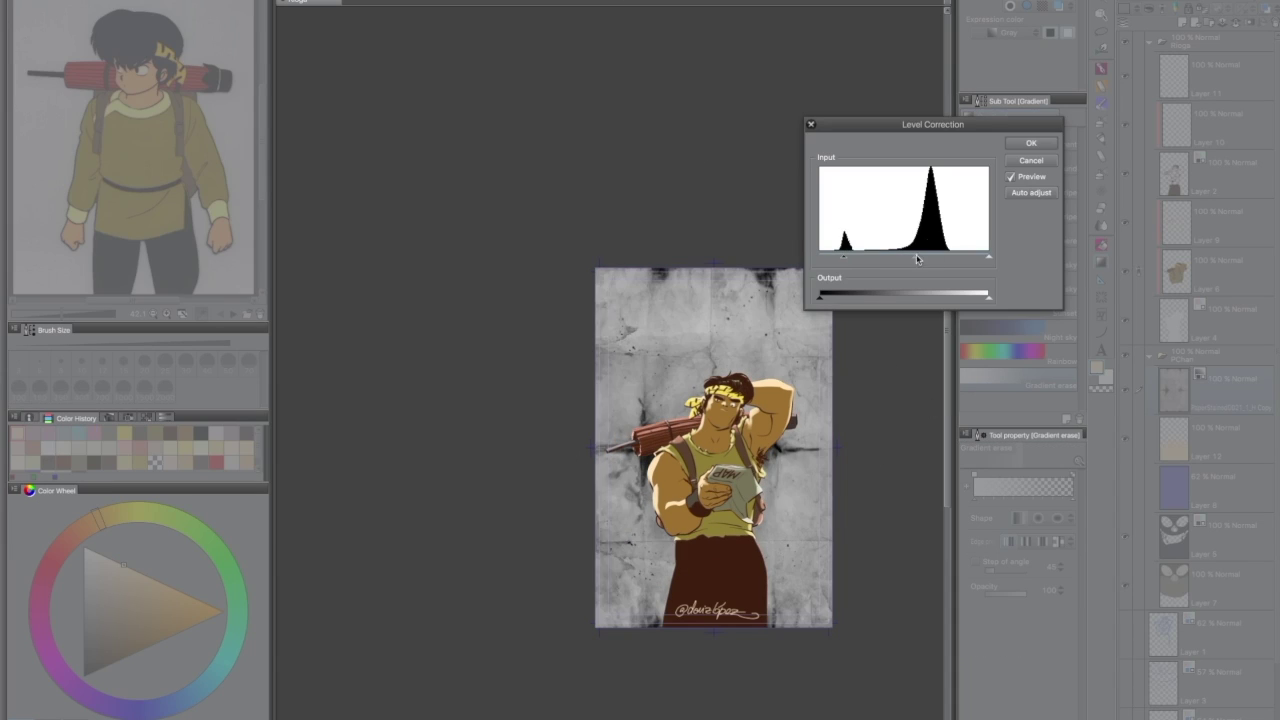
key("Return")
Set the paper texture's blend mode to Overlay and tint it violet with a layer color.
left_click(1160, 12)
left_click(1160, 110)
left_click(188, 700)
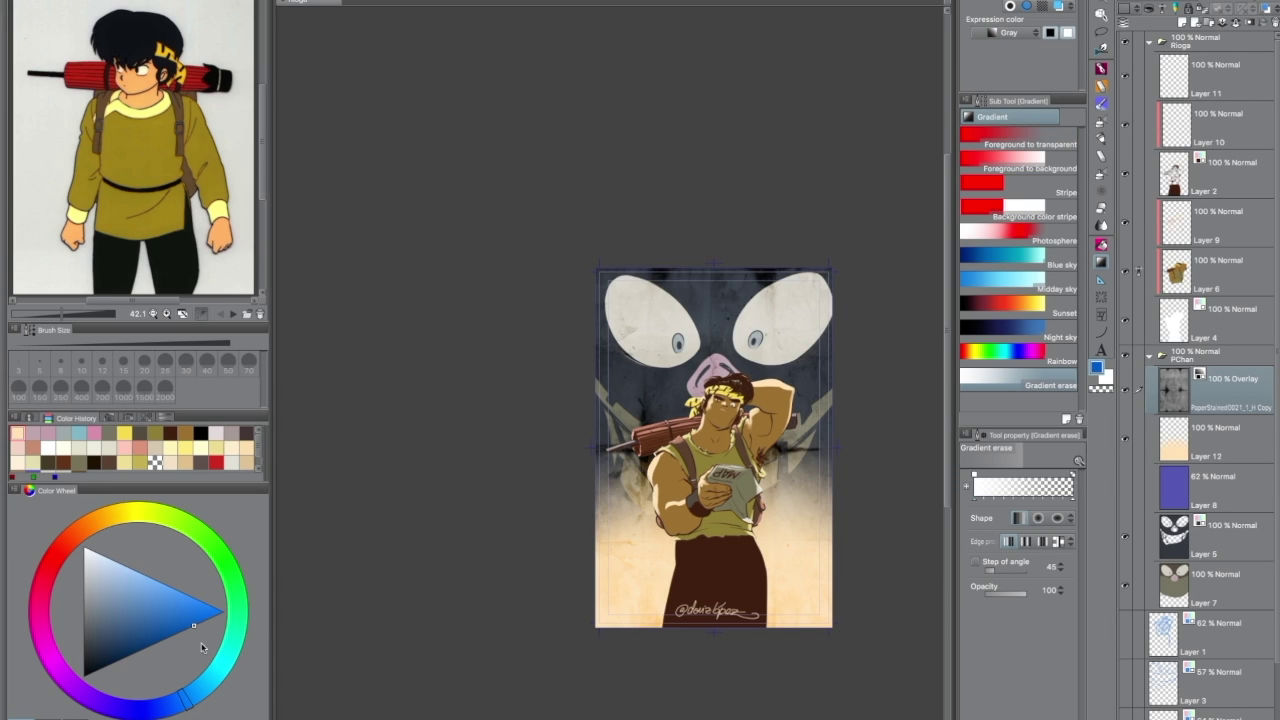
left_click(1060, 6)
left_click(171, 633)
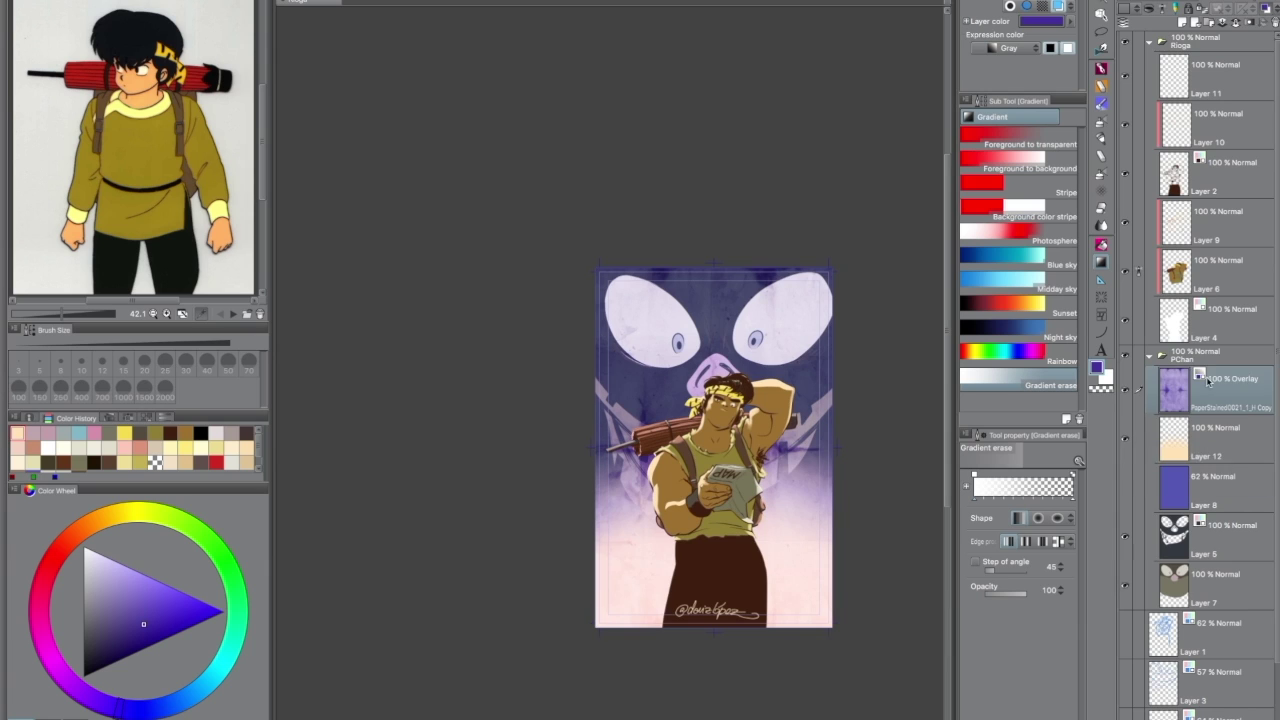
Change the paper texture's layer color to a dark teal blue.
left_click(1150, 355)
left_click(1217, 236)
left_click(214, 684)
left_click(1150, 62)
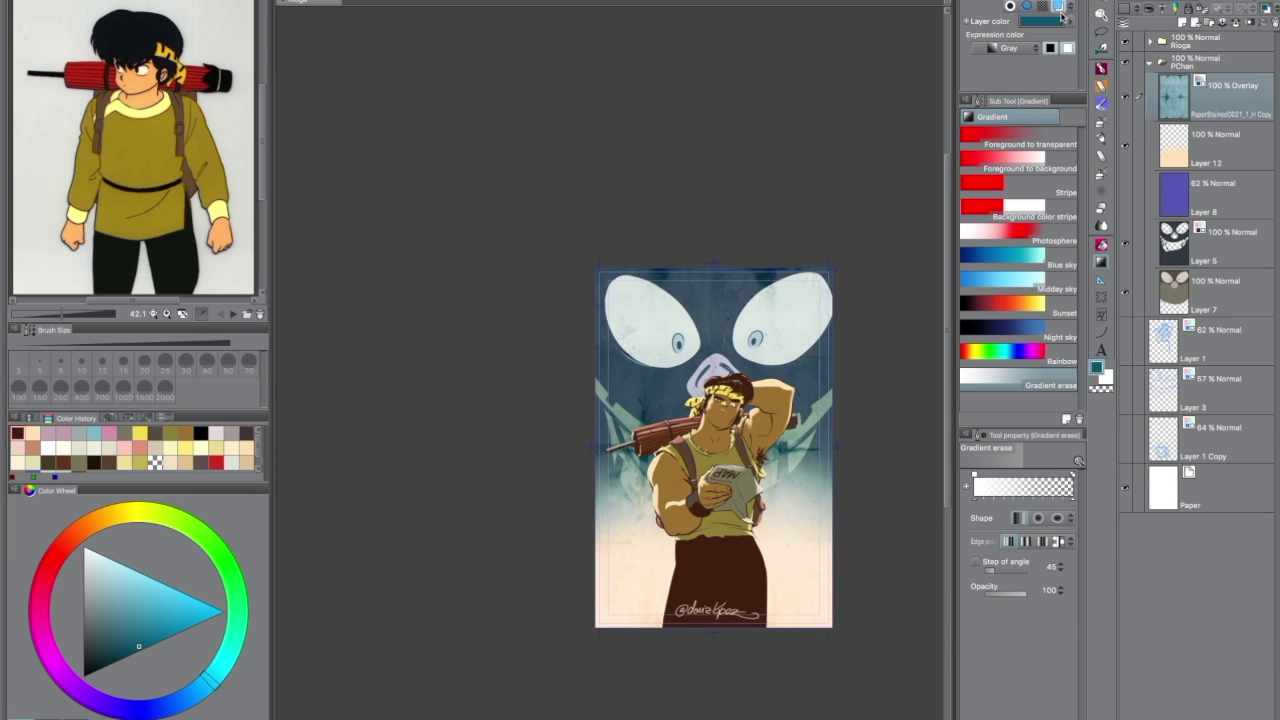
Try the Color dodge blend mode on the paper texture and return it to Overlay.
left_click(1160, 8)
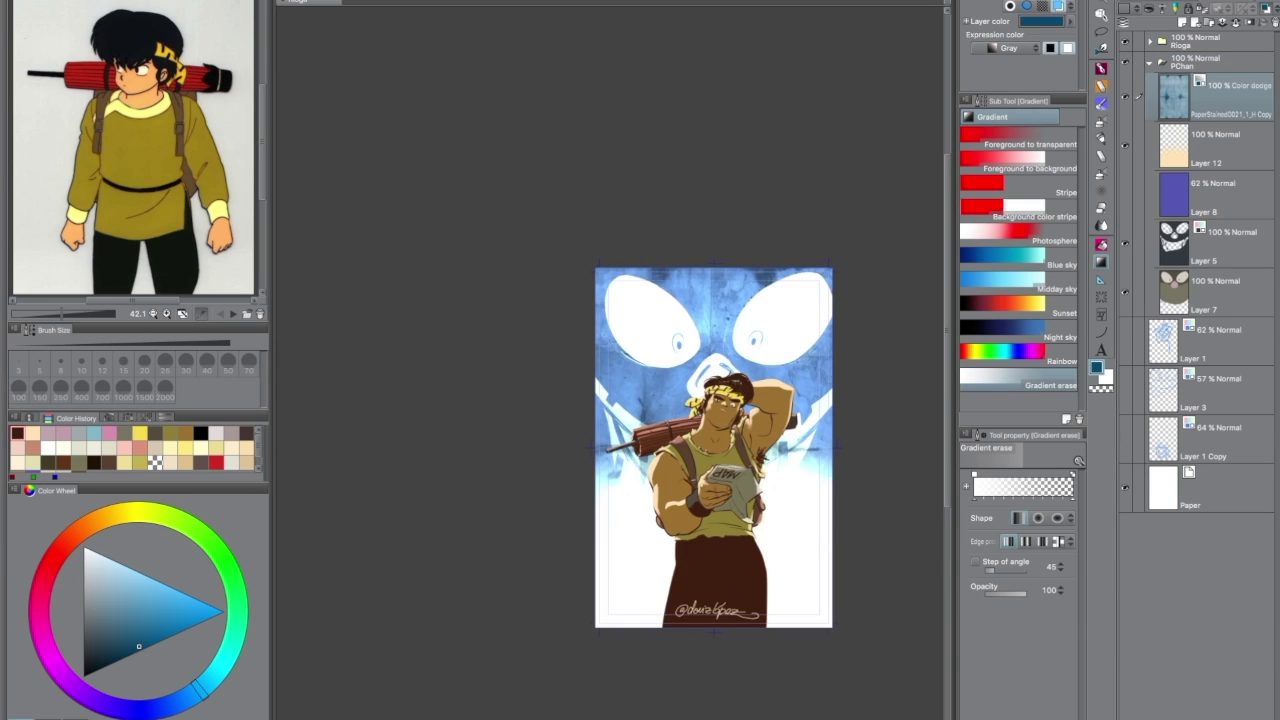
left_click(1132, 169)
left_click(1160, 8)
left_click(1236, 496)
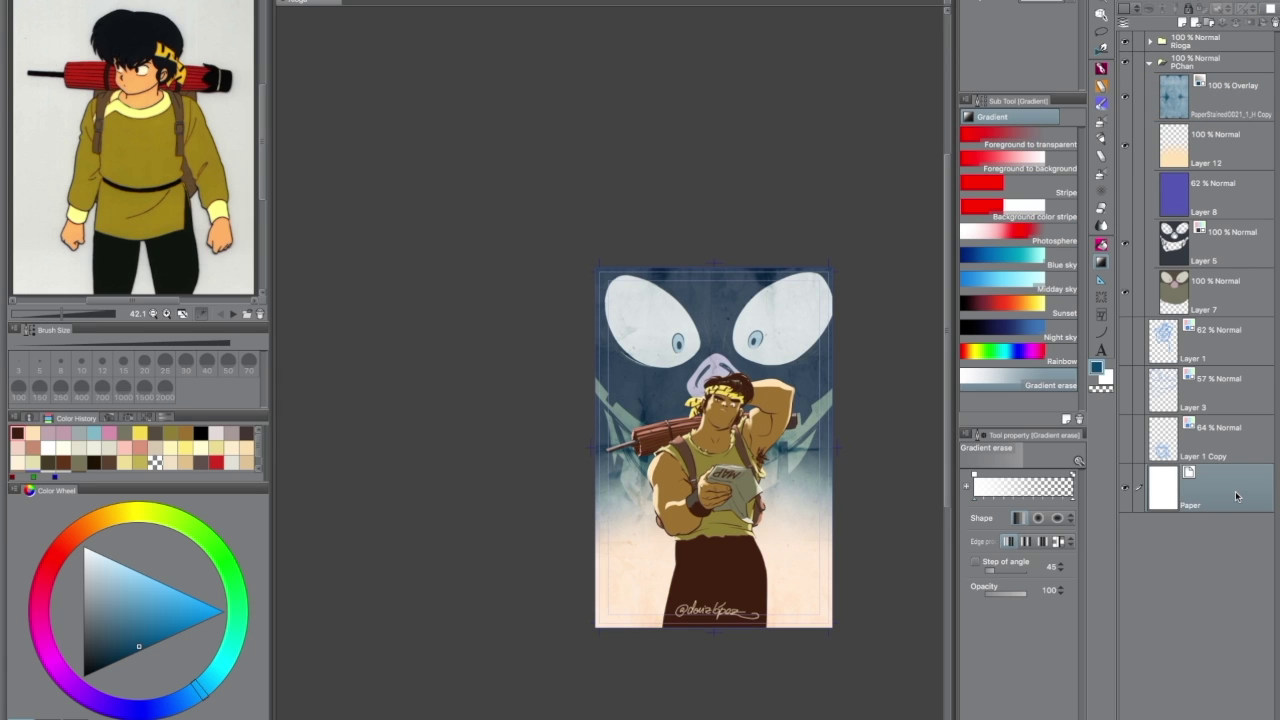
key("ctrl+plus")
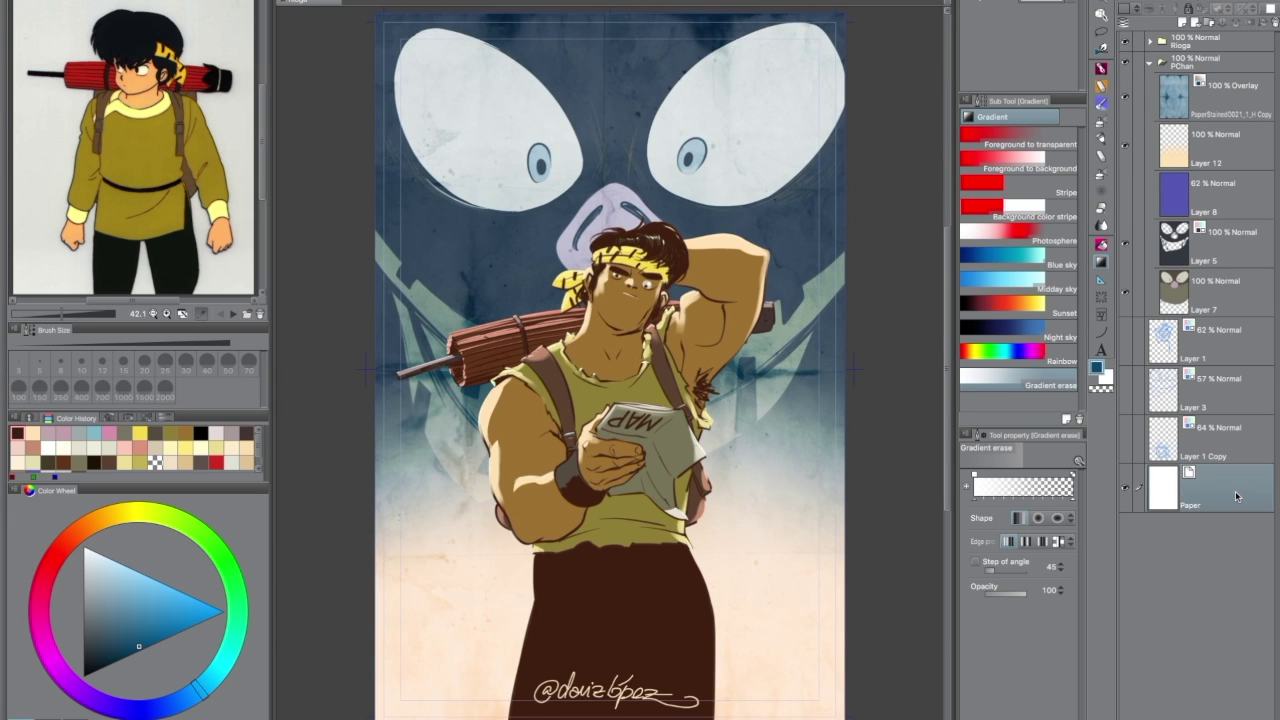